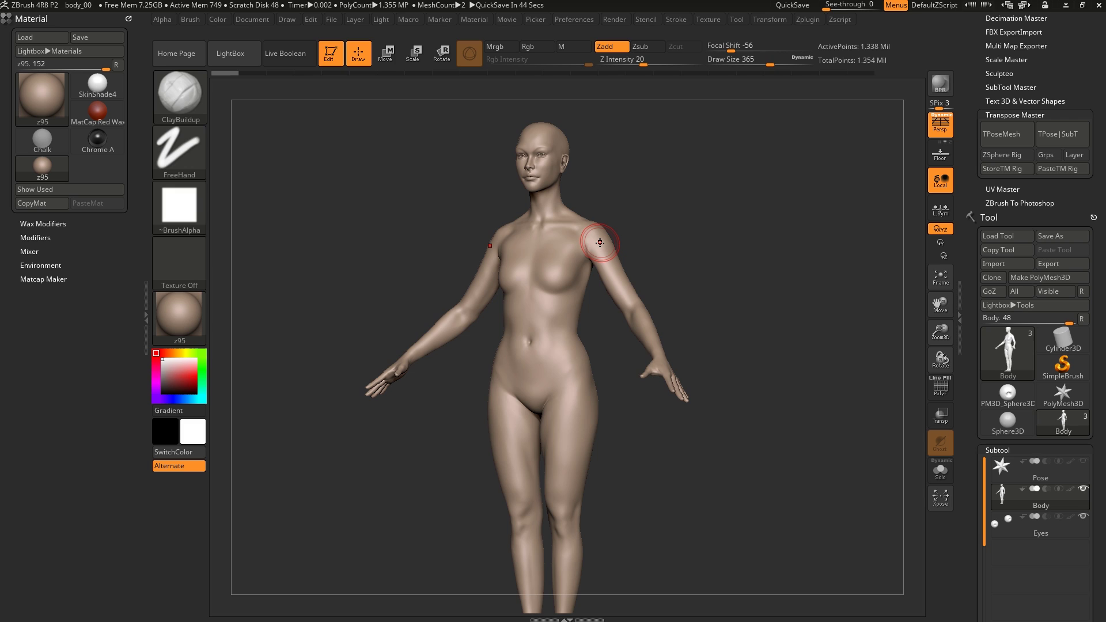
Enable ZSphere Rig in Transpose Master and generate the TPose mesh from the visible body and eyes
{"action": "right_click_drag", "start_coordinate": [640, 301], "coordinate": [647, 299], "text": "shift"}
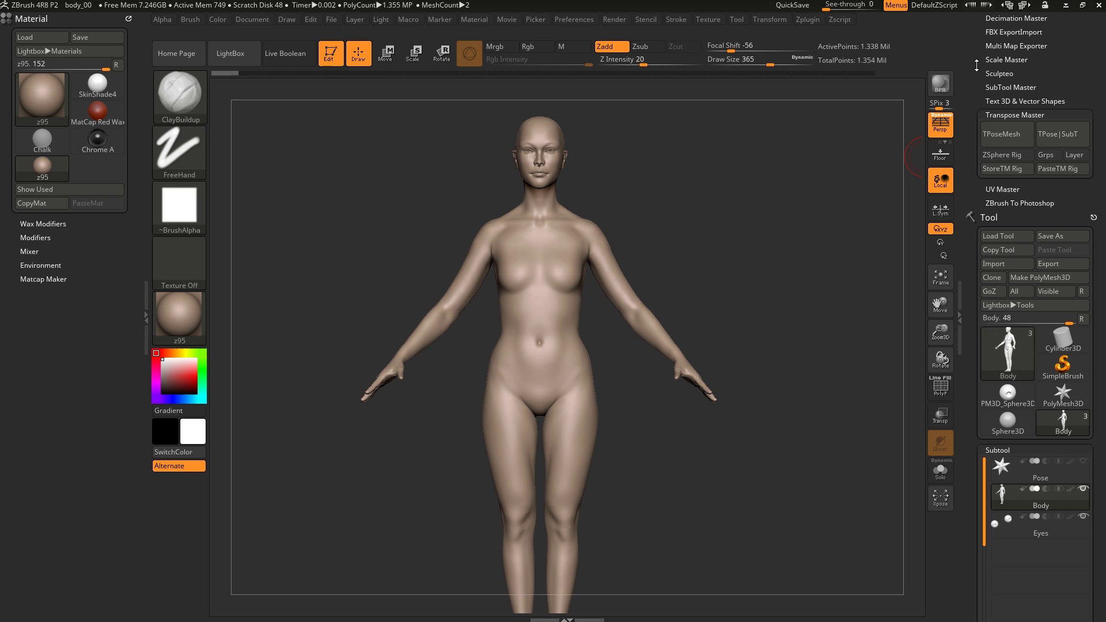
{"action": "left_click_drag", "start_coordinate": [977, 64], "coordinate": [968, 127]}
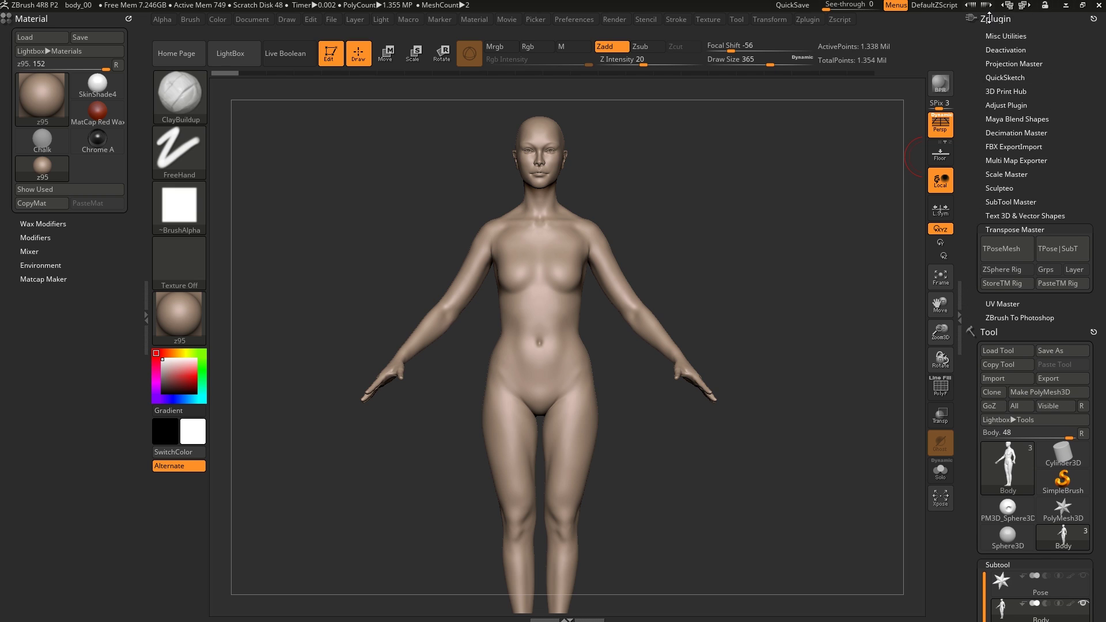
{"action": "scroll", "coordinate": [973, 188], "scroll_direction": "down", "scroll_amount": 2}
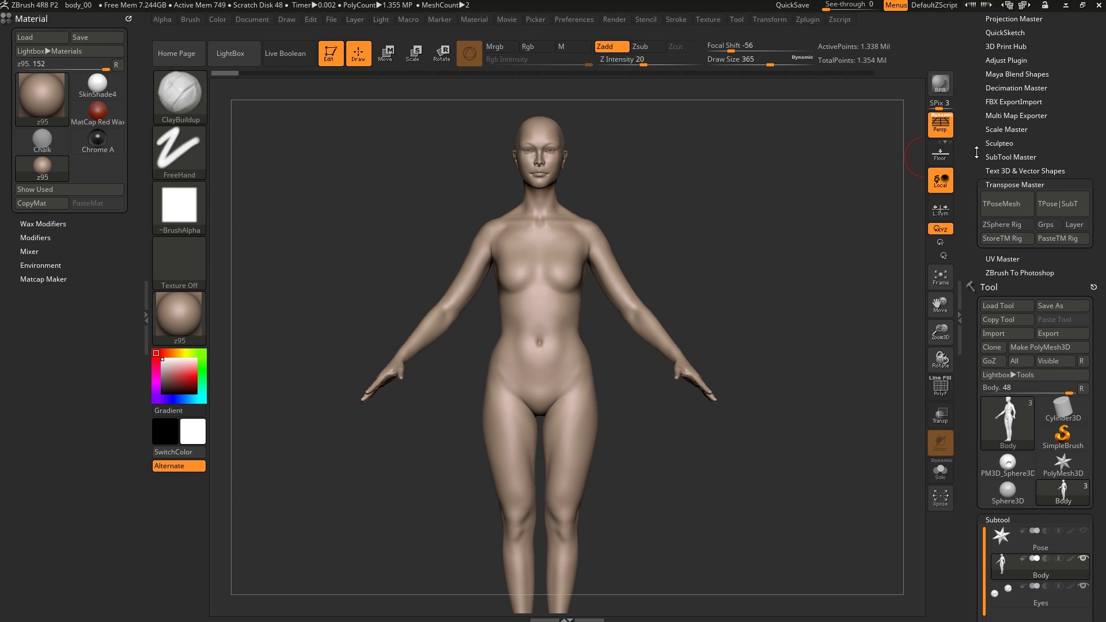
{"action": "left_click_drag", "start_coordinate": [975, 204], "coordinate": [975, 164]}
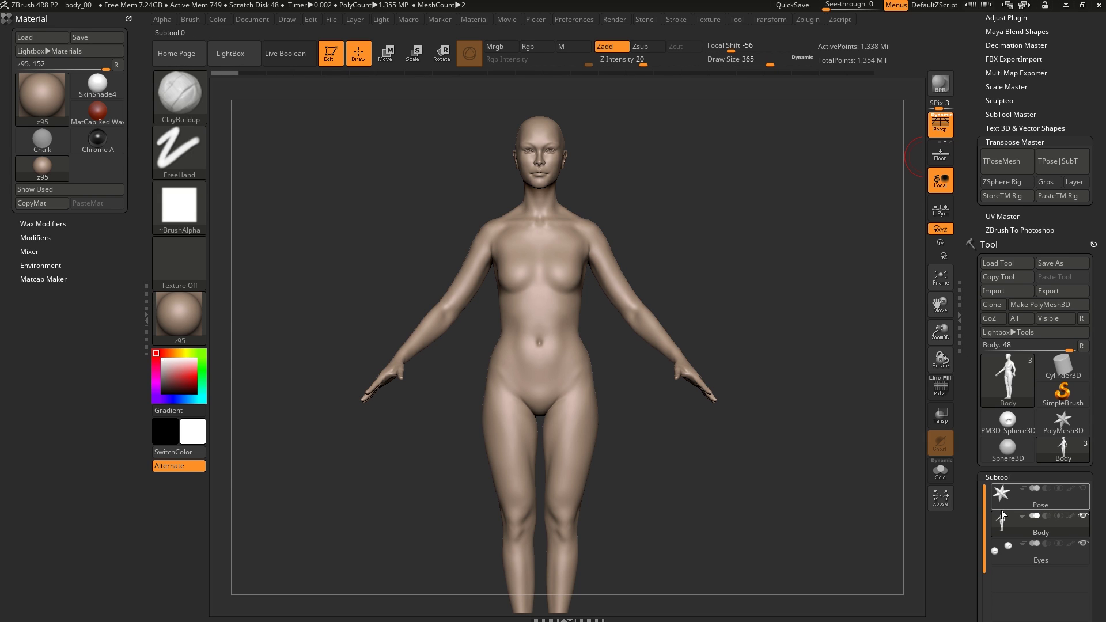
{"action": "left_click_drag", "start_coordinate": [971, 524], "coordinate": [973, 487]}
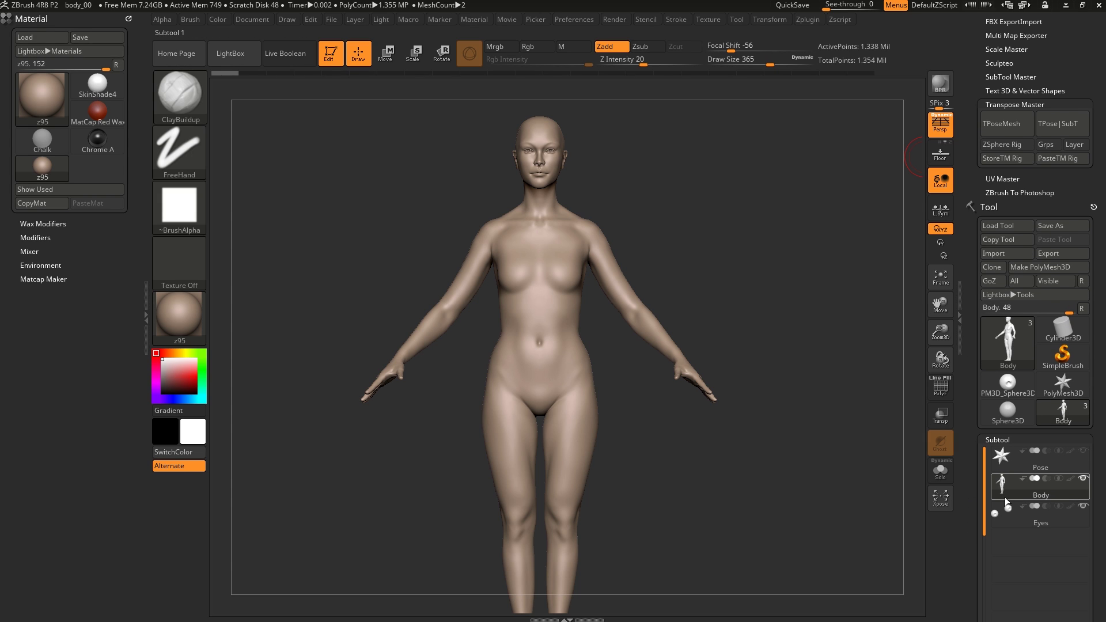
{"action": "mouse_move", "coordinate": [1002, 511]}
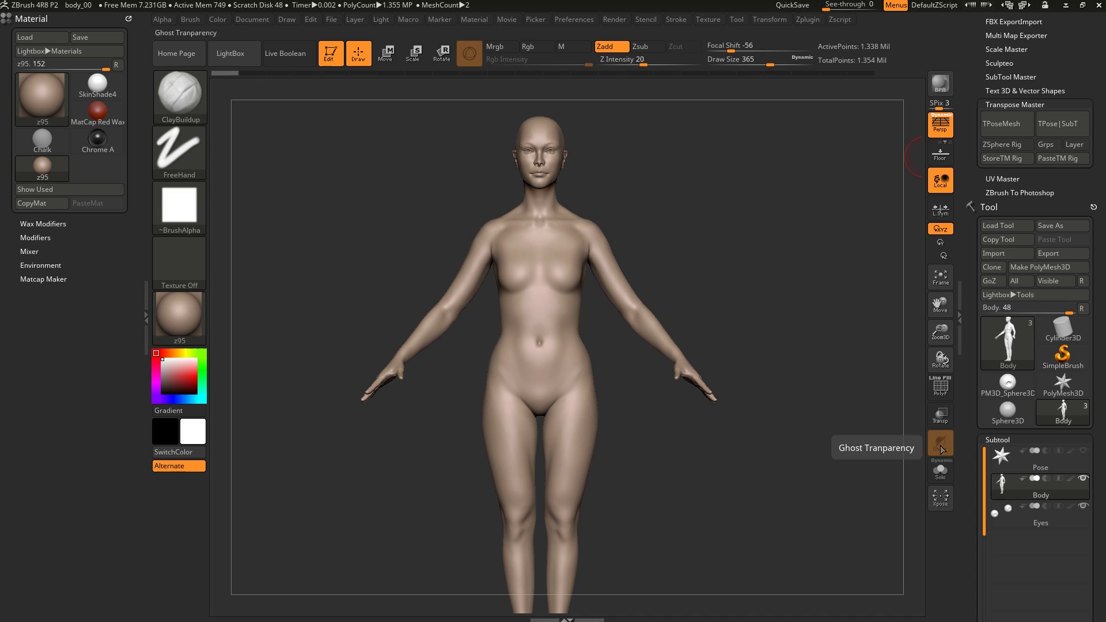
{"action": "left_click", "coordinate": [1038, 521]}
{"action": "left_click", "coordinate": [1037, 489]}
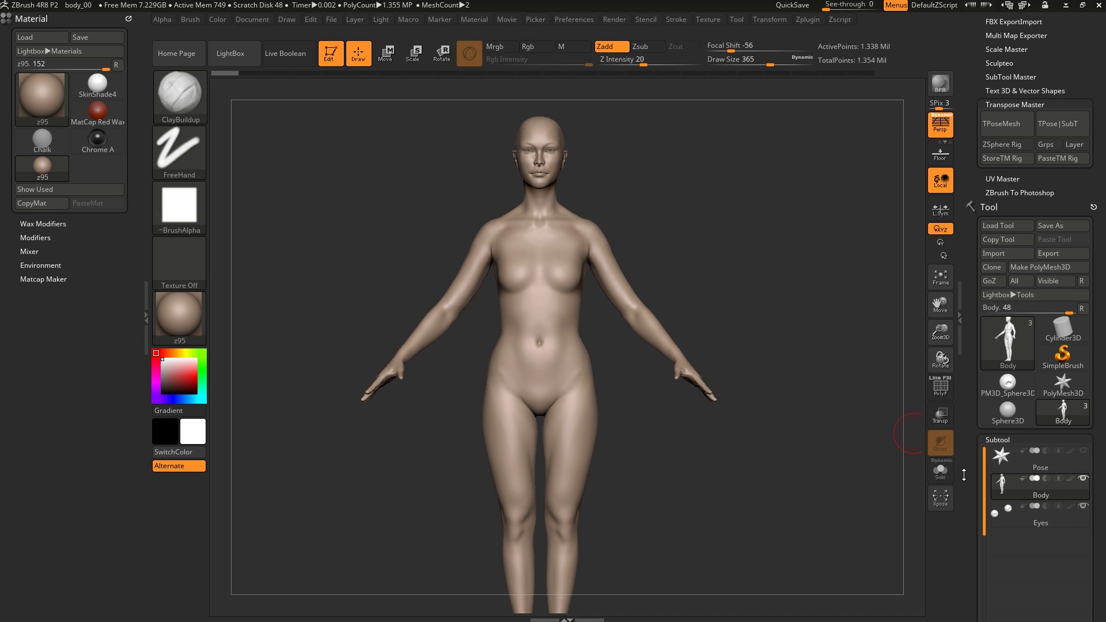
{"action": "left_click", "coordinate": [999, 144]}
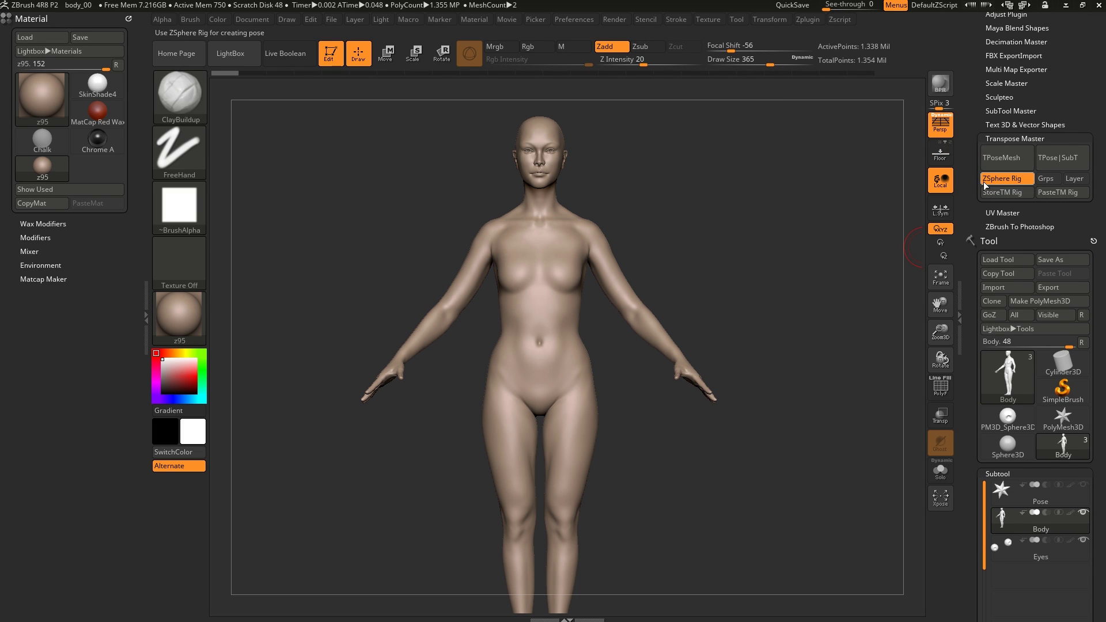
{"action": "left_click", "coordinate": [1010, 164]}
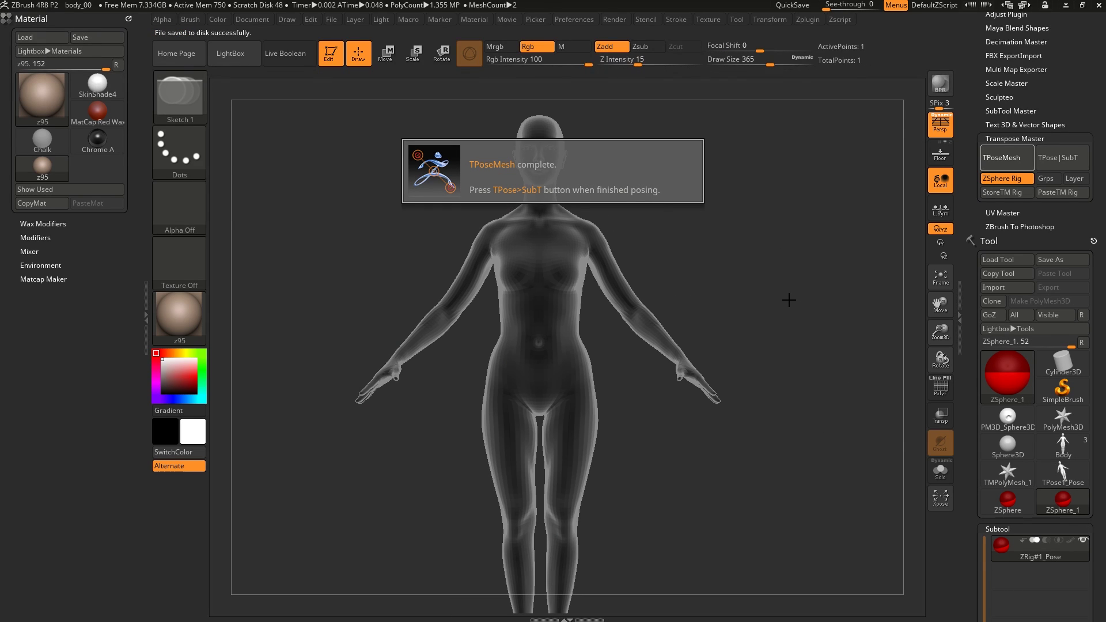
Move the root ZSphere from between the feet up to the centre of the pelvis
{"action": "left_click_drag", "start_coordinate": [649, 469], "coordinate": [654, 357], "text": "alt"}
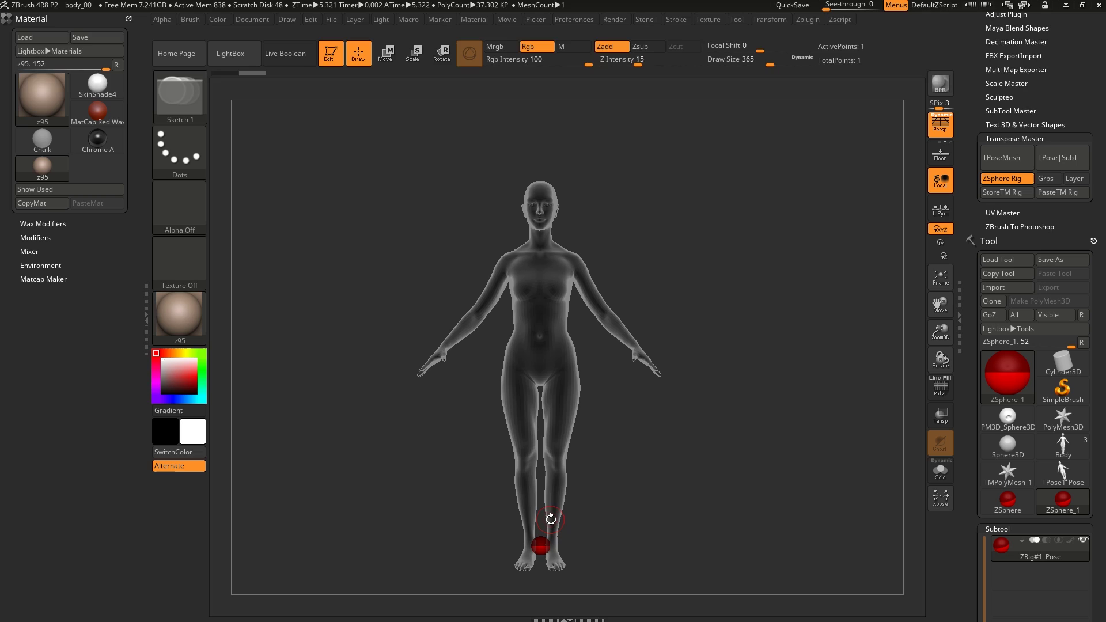
{"action": "key", "text": "w"}
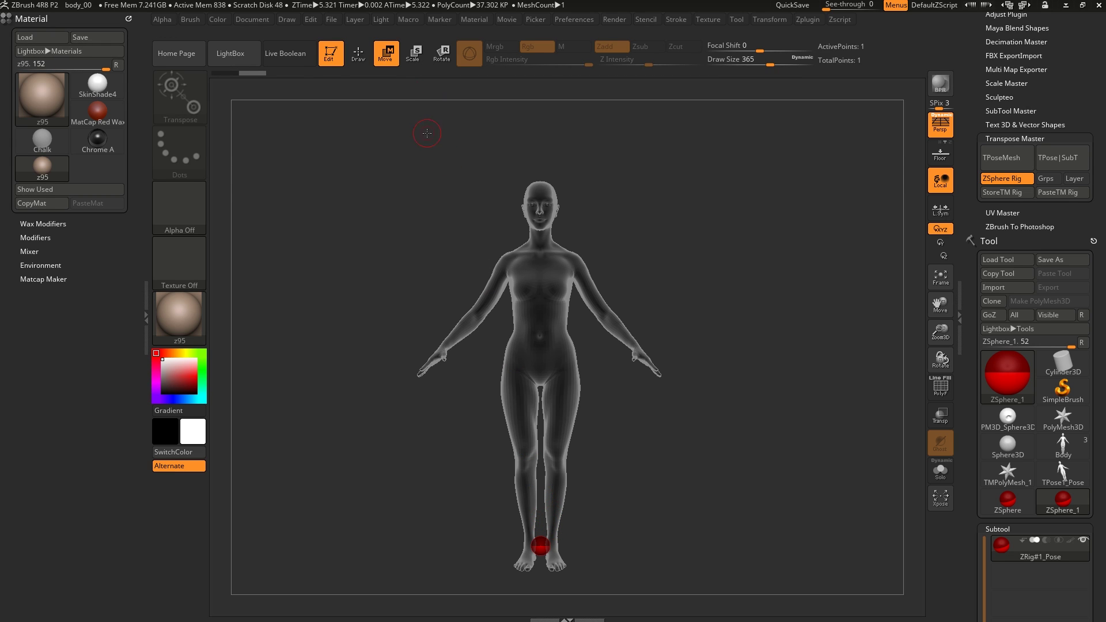
{"action": "left_click_drag", "start_coordinate": [543, 543], "coordinate": [538, 367]}
{"action": "key", "text": "ctrl+z"}
{"action": "left_click_drag", "start_coordinate": [541, 546], "coordinate": [540, 355]}
Switch to the skeleton reference image in Photos to examine the pelvis and joint positions, and return to ZBrush
{"action": "key", "text": "alt+Tab"}
{"action": "key", "text": "alt+Tab"}
{"action": "key", "text": "alt+Tab"}
{"action": "key", "text": "alt+Tab"}
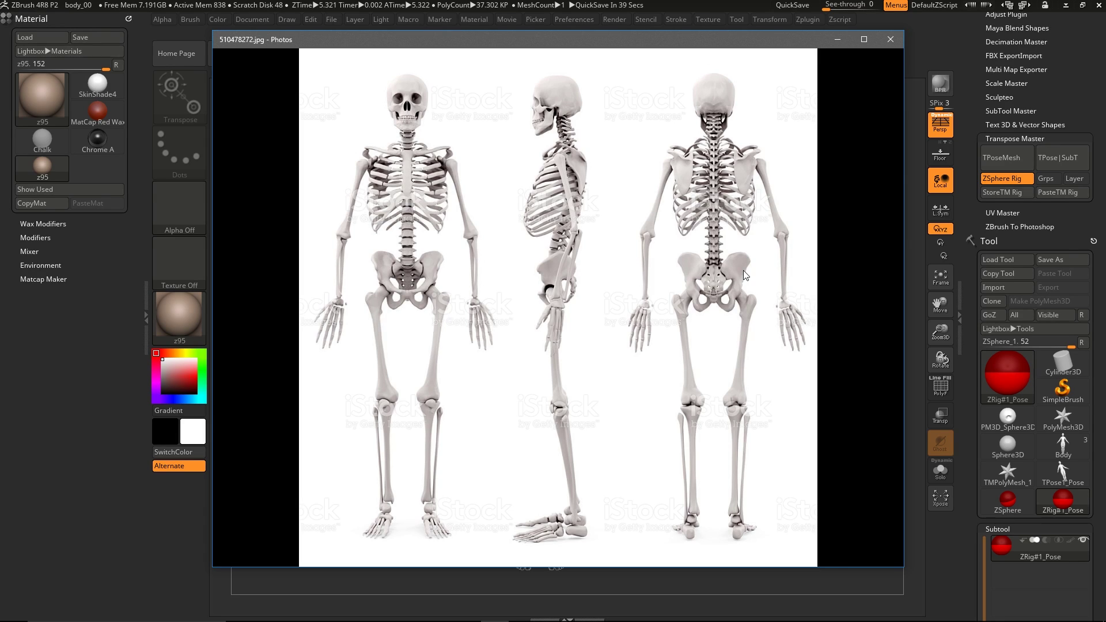
{"action": "key", "text": "alt+Tab"}
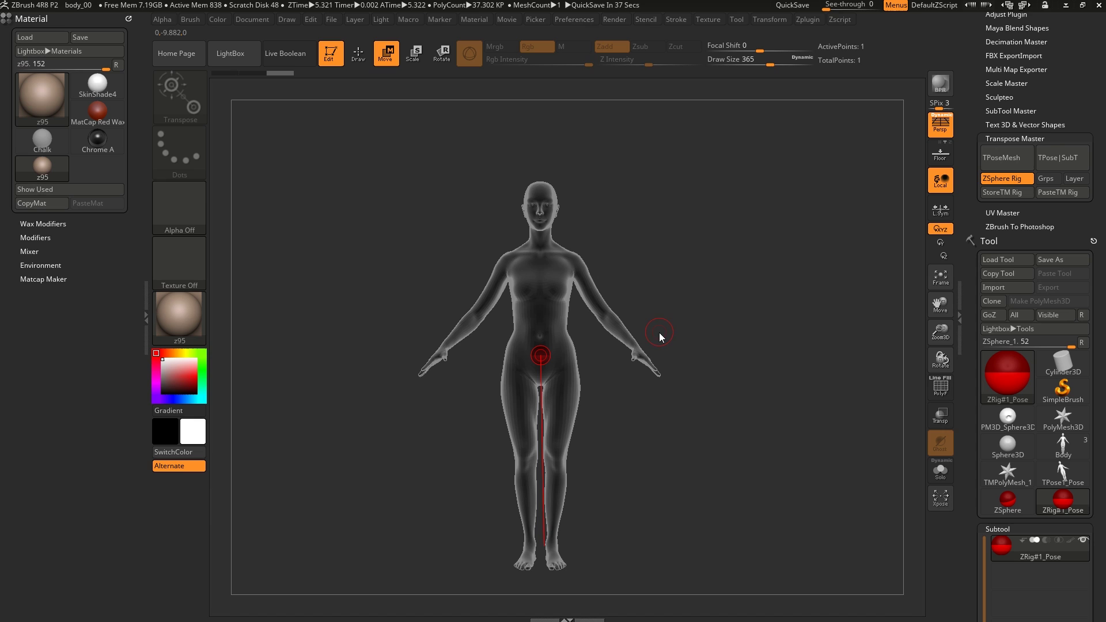
Set Draw Size to 268, add mirrored ZSpheres on the pelvis root and pull them out to the hip joints
{"action": "right_click_drag", "start_coordinate": [582, 350], "coordinate": [529, 334], "text": "ctrl"}
{"action": "right_click_drag", "start_coordinate": [529, 335], "coordinate": [543, 365], "text": "ctrl"}
{"action": "key", "text": "q"}
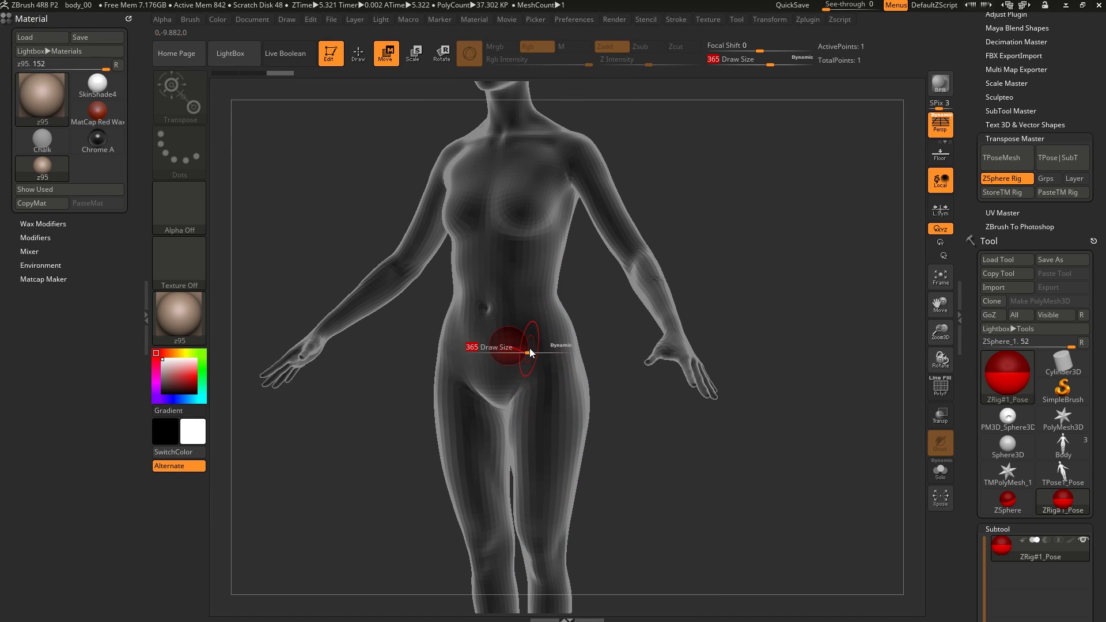
{"action": "left_click_drag", "start_coordinate": [522, 351], "coordinate": [530, 354]}
{"action": "key", "text": "w"}
{"action": "right_click_drag", "start_coordinate": [530, 354], "coordinate": [534, 352], "text": "shift"}
{"action": "left_click_drag", "start_coordinate": [534, 352], "coordinate": [572, 371]}
{"action": "mouse_move", "coordinate": [571, 371]}
{"action": "right_mouse_down"}
{"action": "mouse_move", "coordinate": [545, 367]}
{"action": "mouse_move", "coordinate": [559, 363]}
{"action": "right_mouse_up"}
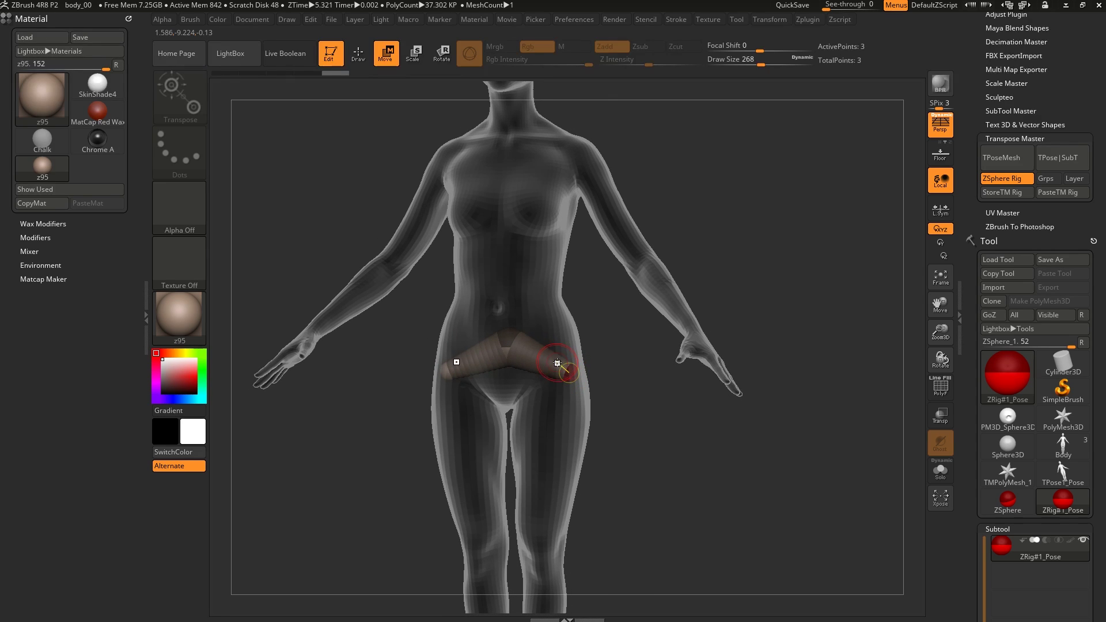
Set Draw Size to 187 and add mirrored ZSpheres on the hip joints to start the thigh bones
{"action": "key", "text": "q"}
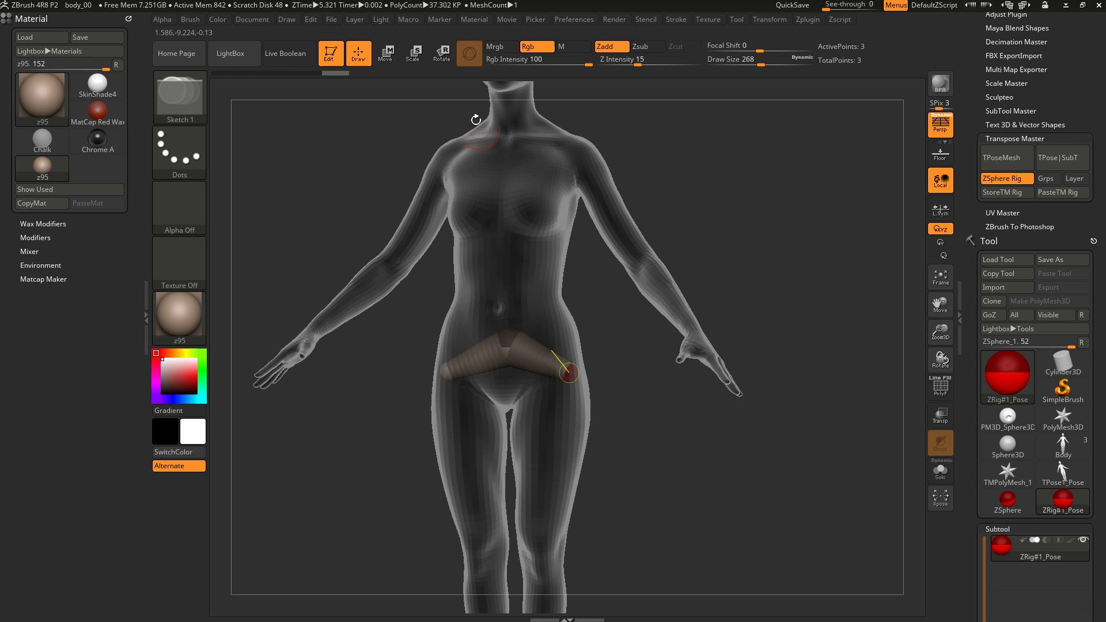
{"action": "left_click", "coordinate": [385, 53]}
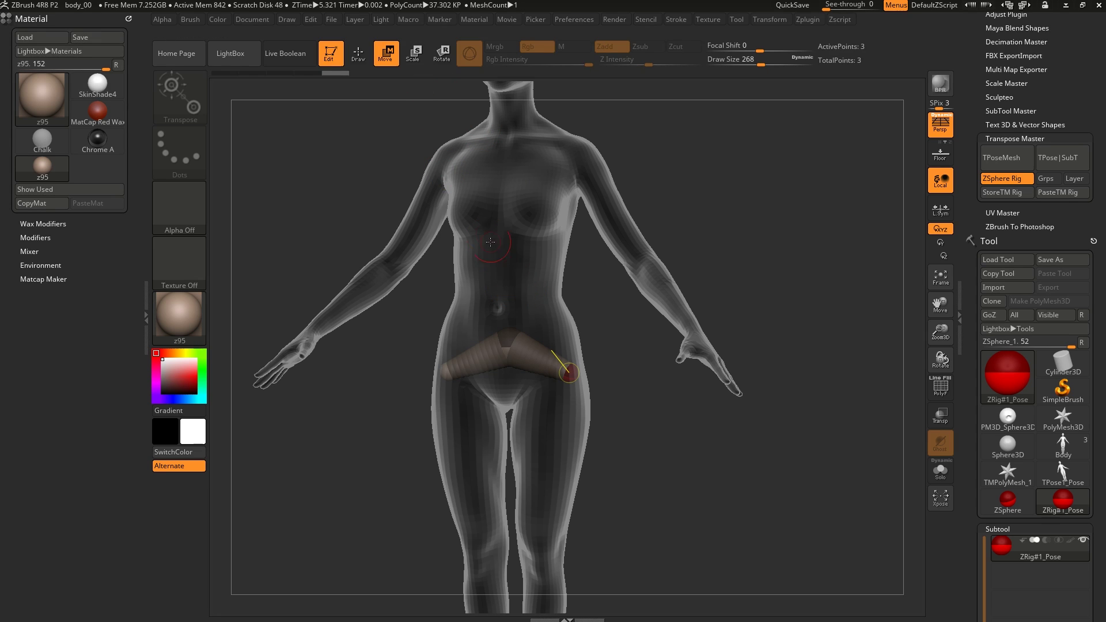
{"action": "key", "text": "q"}
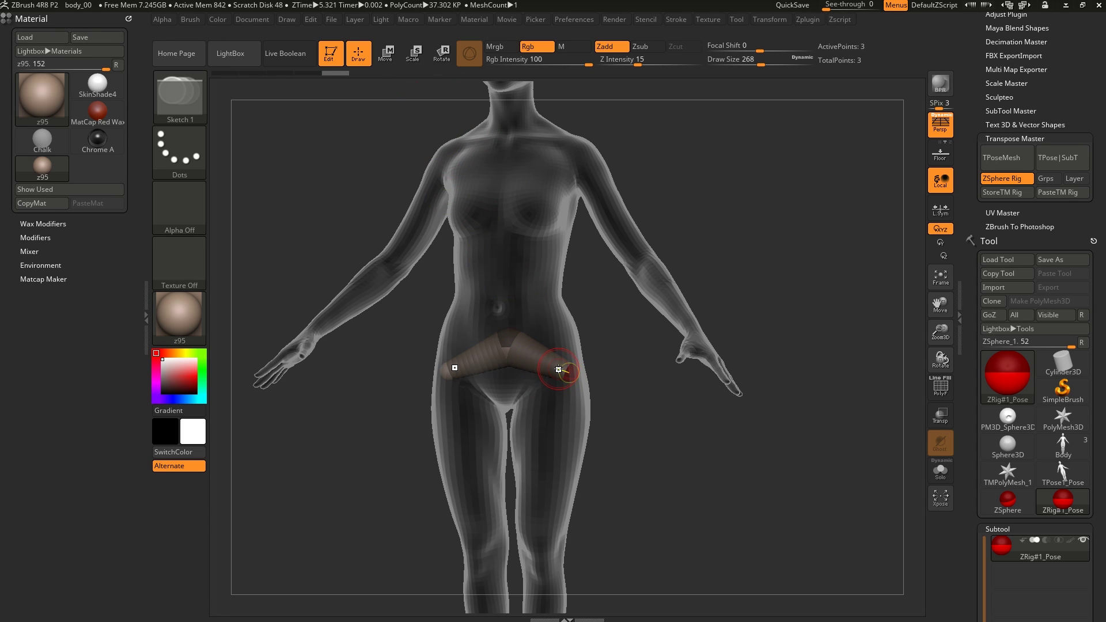
{"action": "mouse_move", "coordinate": [564, 379]}
{"action": "right_mouse_down", "text": "ctrl"}
{"action": "mouse_move", "coordinate": [568, 370]}
{"action": "mouse_move", "coordinate": [572, 387]}
{"action": "right_mouse_up", "text": "ctrl"}
{"action": "key", "text": "s"}
{"action": "left_click_drag", "start_coordinate": [572, 372], "coordinate": [564, 371]}
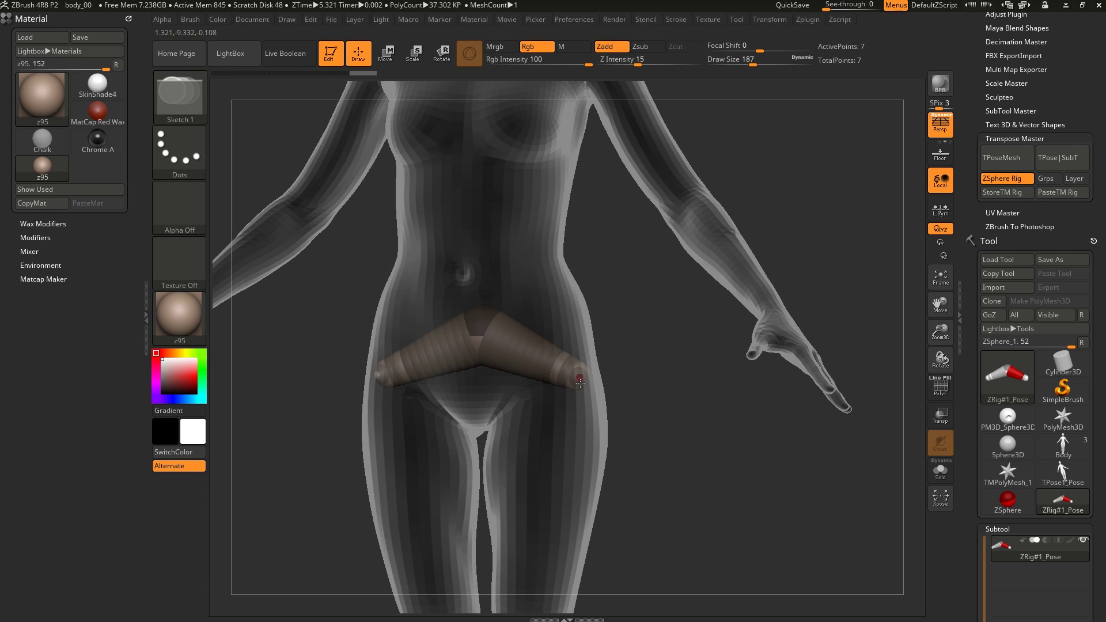
Position the thigh ZSpheres at the knees, centred within the legs, with Draw Size set to 1
{"action": "key", "text": "w"}
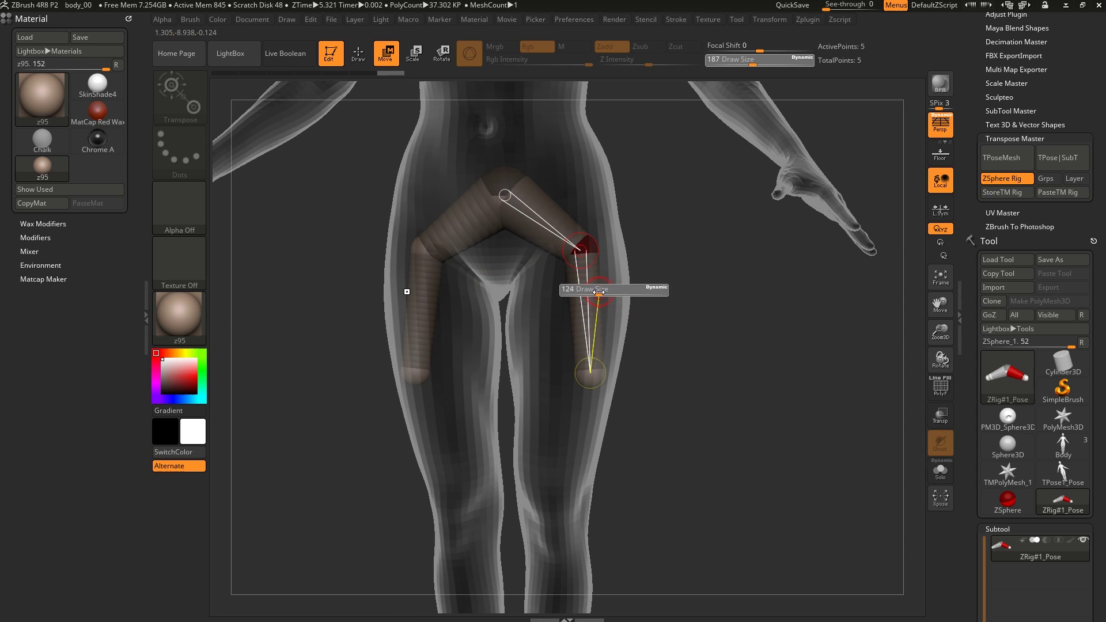
{"action": "key", "text": "s"}
{"action": "mouse_move", "coordinate": [588, 249]}
{"action": "left_mouse_down"}
{"action": "mouse_move", "coordinate": [564, 251]}
{"action": "mouse_move", "coordinate": [598, 228]}
{"action": "mouse_move", "coordinate": [606, 235]}
{"action": "left_mouse_up"}
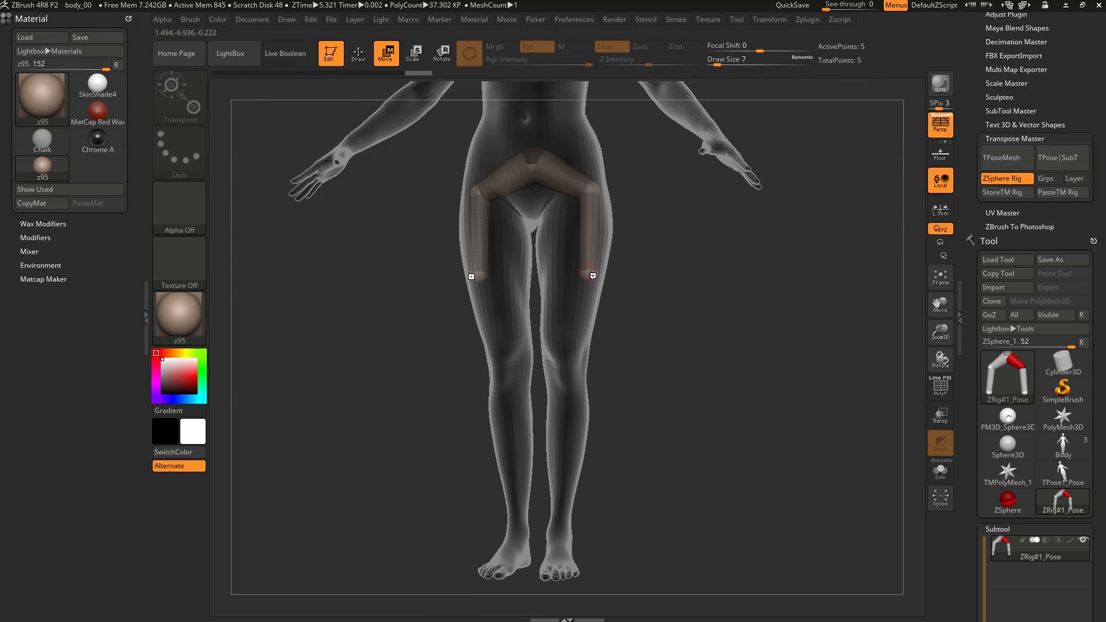
{"action": "left_click_drag", "start_coordinate": [591, 275], "coordinate": [568, 364]}
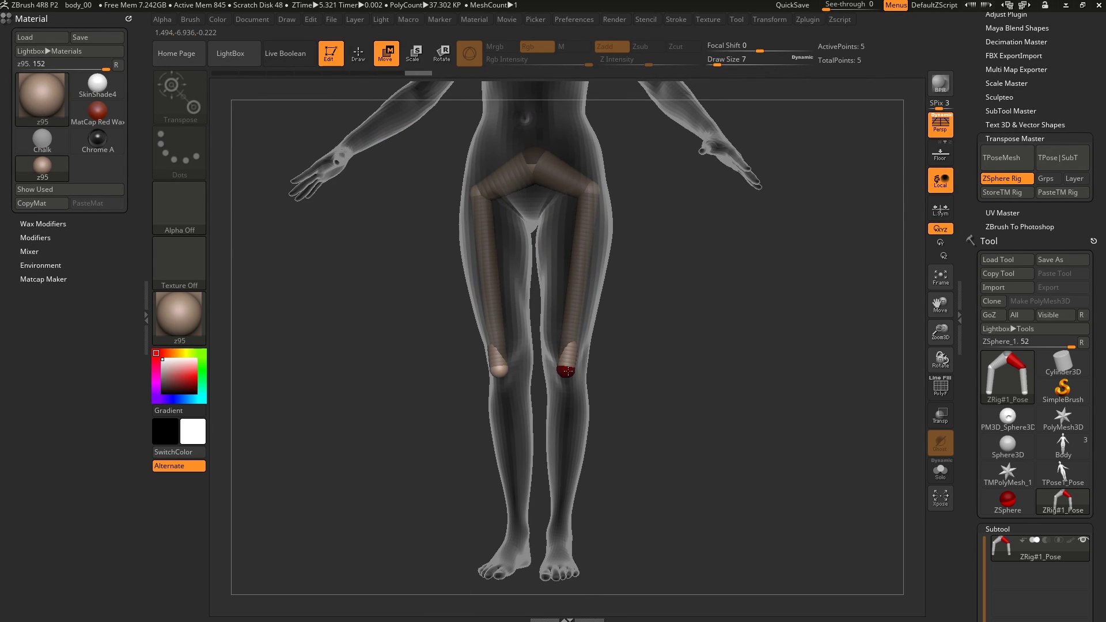
{"action": "type", "text": "se1"}
{"action": "key", "text": "Return"}
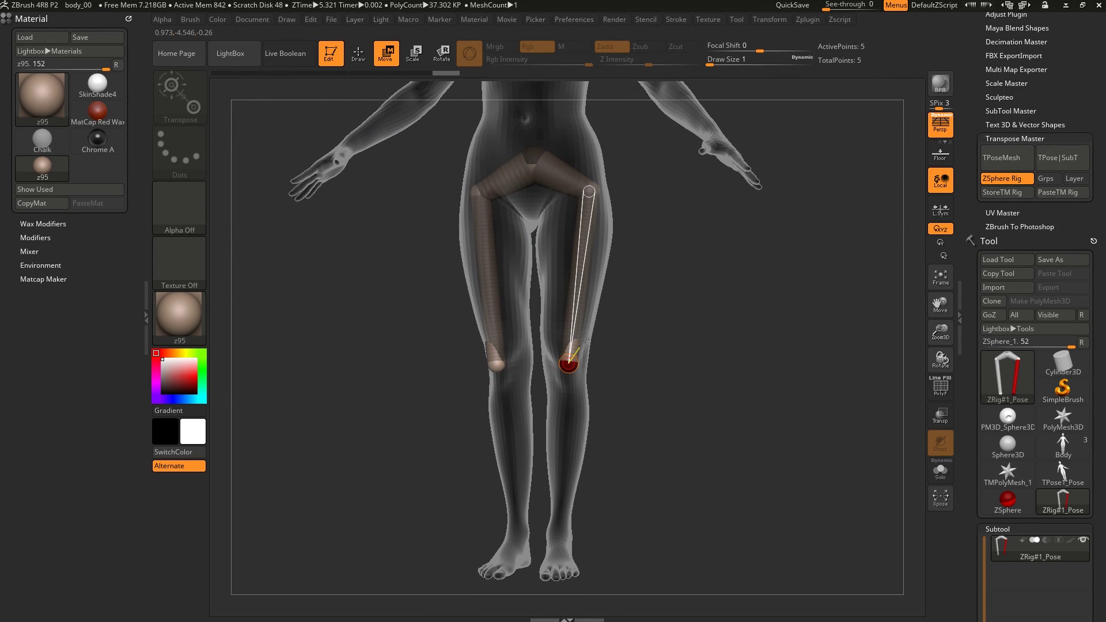
{"action": "right_click_drag", "start_coordinate": [581, 362], "coordinate": [525, 367]}
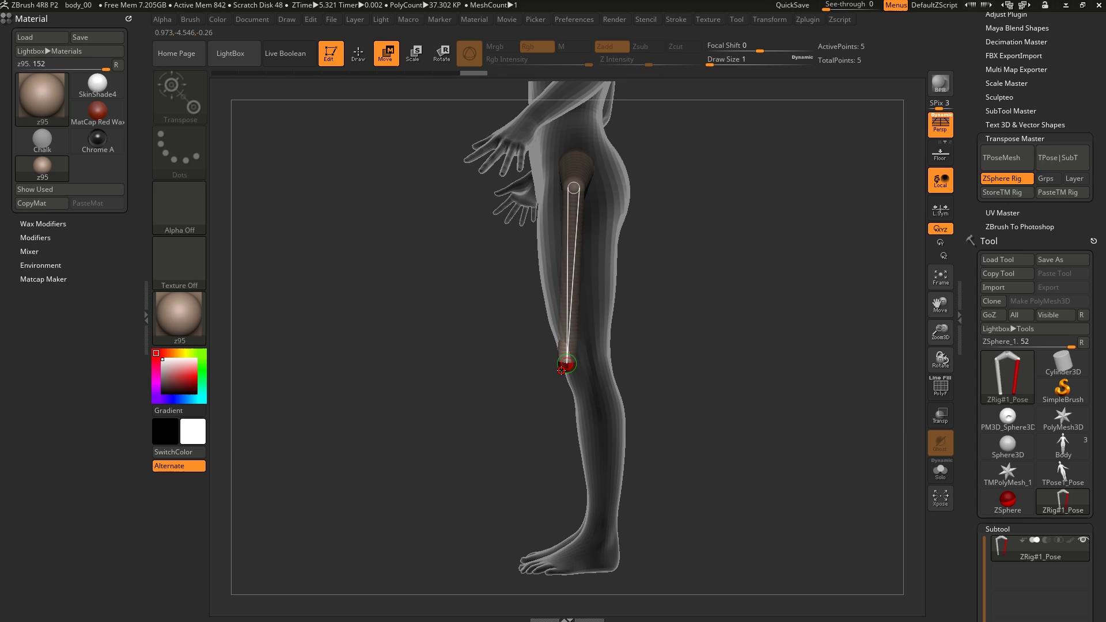
{"action": "left_click_drag", "start_coordinate": [564, 367], "coordinate": [583, 362]}
Add ZSpheres at the knees and pull them down the shins to the ankles, aligning them from the side
{"action": "right_click_drag", "start_coordinate": [582, 372], "coordinate": [558, 340], "text": "alt"}
{"action": "key", "text": "q"}
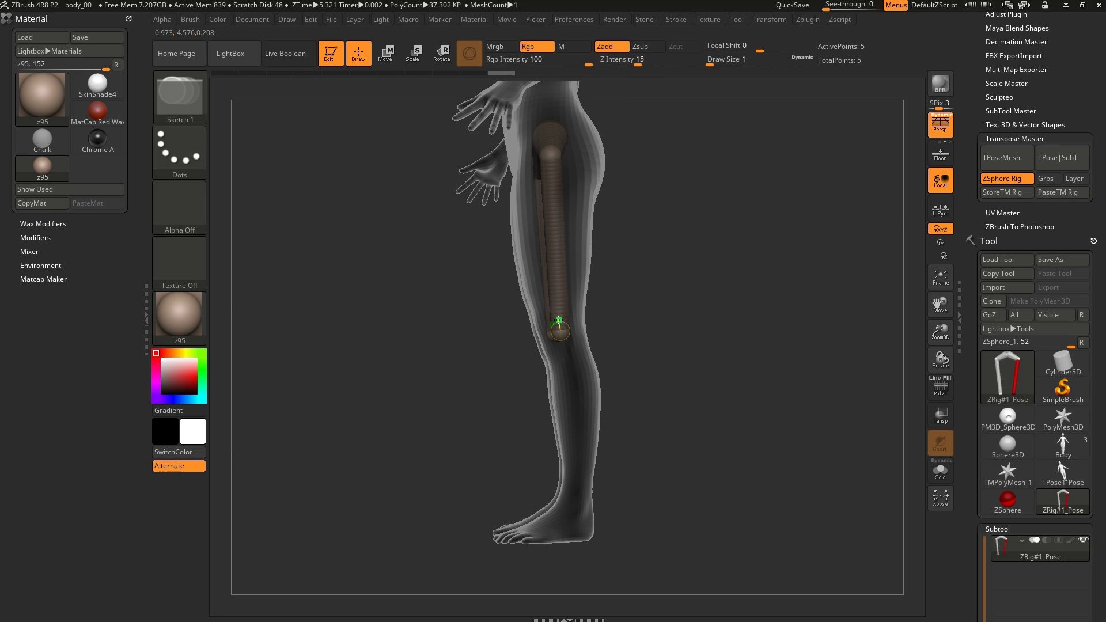
{"action": "left_click", "coordinate": [563, 336], "text": "shift"}
{"action": "key", "text": "w"}
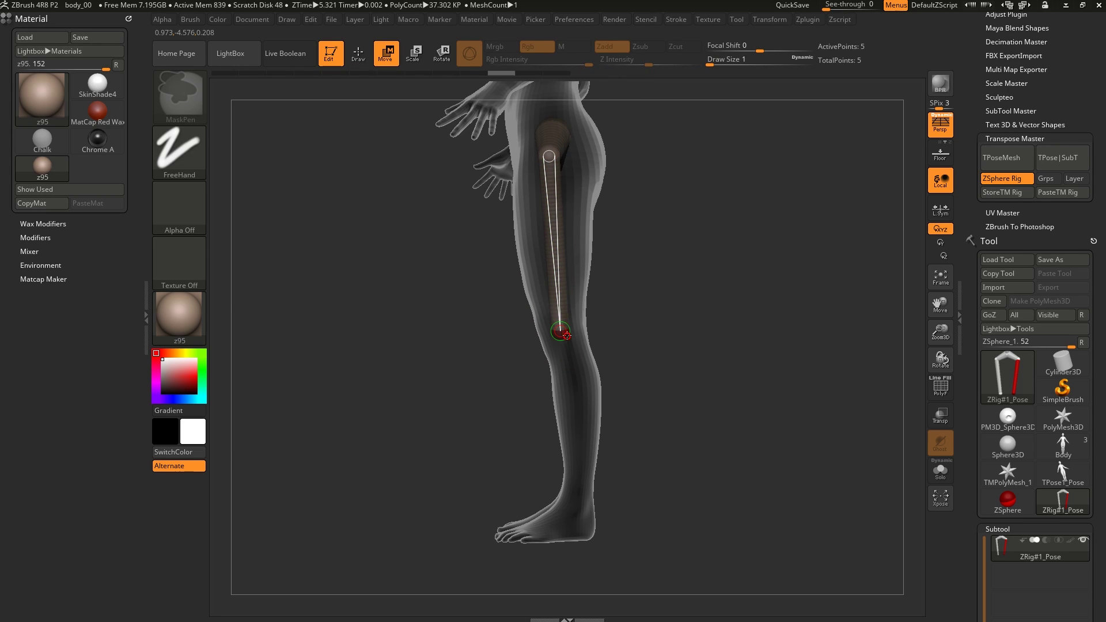
{"action": "left_click_drag", "start_coordinate": [562, 335], "coordinate": [579, 509]}
{"action": "right_click_drag", "start_coordinate": [585, 500], "coordinate": [627, 487]}
{"action": "left_click_drag", "start_coordinate": [562, 507], "coordinate": [544, 506]}
Adjust the ankle joints and place the foot ZSpheres forward near the toes inside both feet
{"action": "right_click_drag", "start_coordinate": [635, 353], "coordinate": [570, 356]}
{"action": "left_click_drag", "start_coordinate": [570, 356], "coordinate": [604, 333], "text": "shift"}
{"action": "left_click_drag", "start_coordinate": [607, 411], "coordinate": [472, 475]}
{"action": "left_click_drag", "start_coordinate": [548, 433], "coordinate": [549, 441]}
{"action": "left_click_drag", "start_coordinate": [580, 455], "coordinate": [558, 470], "text": "shift"}
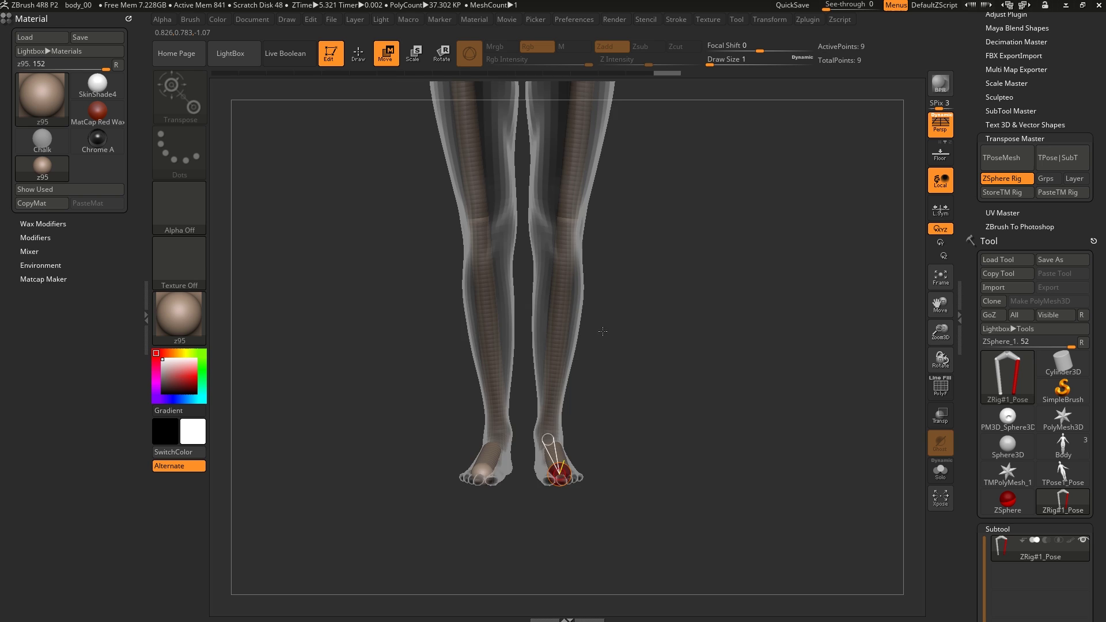
Add a ZSphere on top of the pelvis root and pull it up the spine to the base of the neck
{"action": "left_click_drag", "start_coordinate": [600, 328], "coordinate": [585, 533], "text": "alt"}
{"action": "mouse_move", "coordinate": [633, 350]}
{"action": "left_mouse_down"}
{"action": "mouse_move", "coordinate": [556, 352]}
{"action": "mouse_move", "coordinate": [557, 466]}
{"action": "mouse_move", "coordinate": [634, 277]}
{"action": "mouse_move", "coordinate": [625, 280]}
{"action": "left_mouse_up"}
{"action": "key", "text": "q"}
{"action": "left_click_drag", "start_coordinate": [521, 278], "coordinate": [522, 263]}
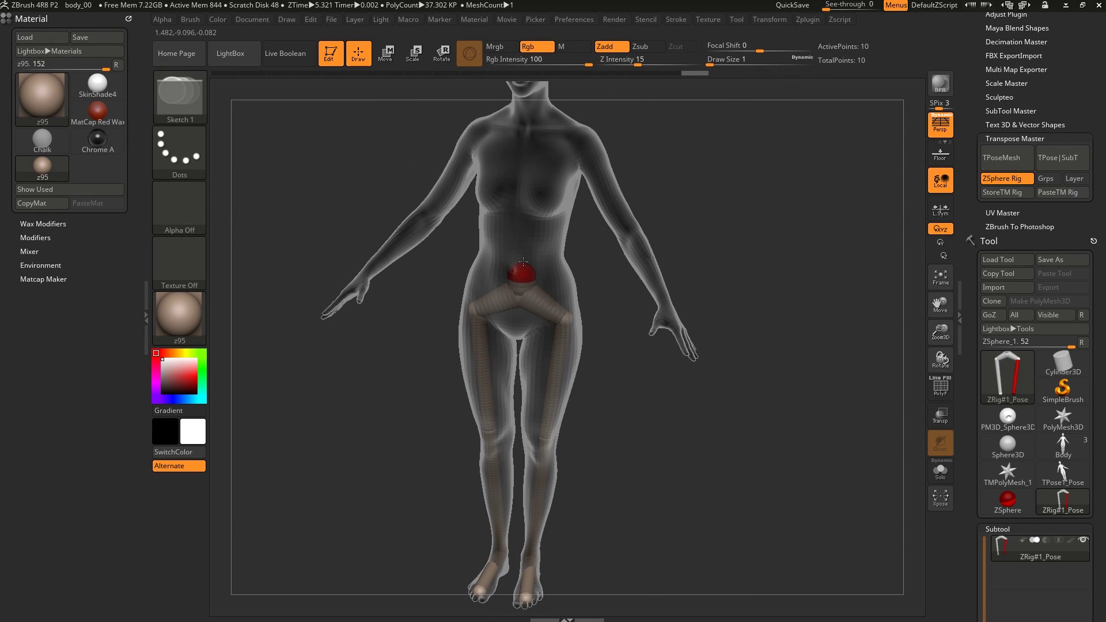
{"action": "left_click_drag", "start_coordinate": [602, 271], "coordinate": [609, 273], "text": "shift"}
{"action": "key", "text": "w"}
{"action": "mouse_move", "coordinate": [526, 276]}
{"action": "left_mouse_down"}
{"action": "mouse_move", "coordinate": [528, 112]}
{"action": "mouse_move", "coordinate": [528, 123]}
{"action": "left_mouse_up"}
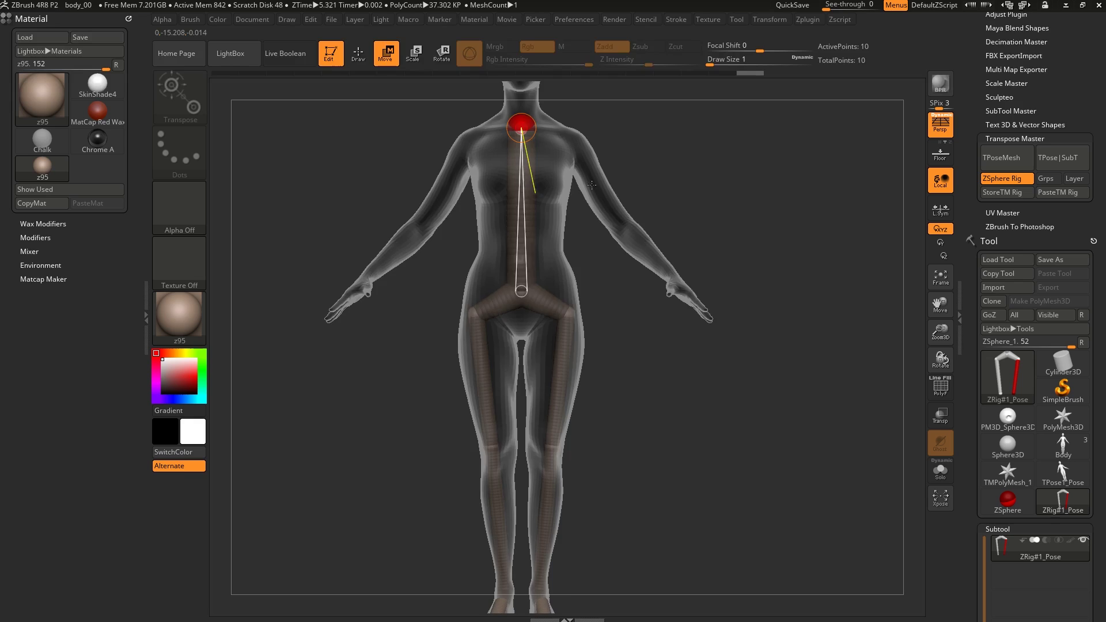
Add mirrored ZSpheres at the top of the spine and move them out to the shoulder joints
{"action": "mouse_move", "coordinate": [602, 159]}
{"action": "left_mouse_down", "text": "shift"}
{"action": "mouse_move", "coordinate": [542, 162]}
{"action": "mouse_move", "coordinate": [549, 230]}
{"action": "mouse_move", "coordinate": [582, 223]}
{"action": "mouse_move", "coordinate": [528, 210]}
{"action": "mouse_move", "coordinate": [610, 214]}
{"action": "mouse_move", "coordinate": [550, 254]}
{"action": "mouse_move", "coordinate": [556, 280]}
{"action": "mouse_move", "coordinate": [521, 244]}
{"action": "mouse_move", "coordinate": [551, 302]}
{"action": "left_mouse_up", "text": "shift"}
{"action": "key", "text": "q"}
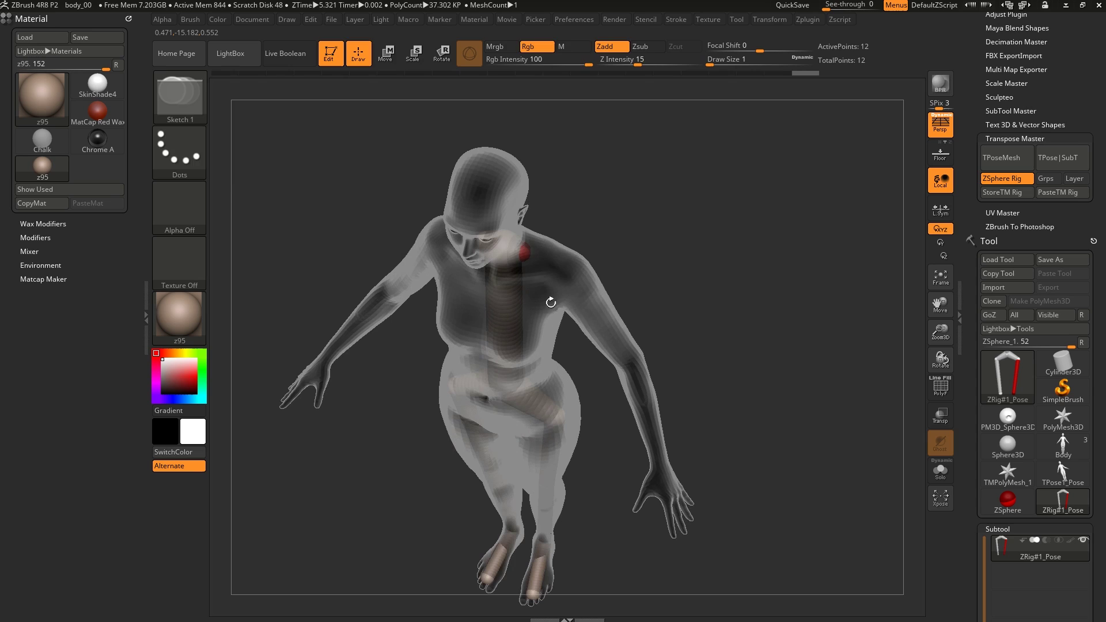
{"action": "key", "text": "w"}
{"action": "left_click_drag", "start_coordinate": [516, 250], "coordinate": [578, 273]}
Extend mirrored upper-arm bones from the shoulders to the elbows and align the elbow ZSpheres from the side
{"action": "left_click_drag", "start_coordinate": [587, 191], "coordinate": [616, 408], "text": "shift"}
{"action": "right_click_drag", "start_coordinate": [617, 375], "coordinate": [558, 274]}
{"action": "right_click_drag", "start_coordinate": [570, 334], "coordinate": [574, 349]}
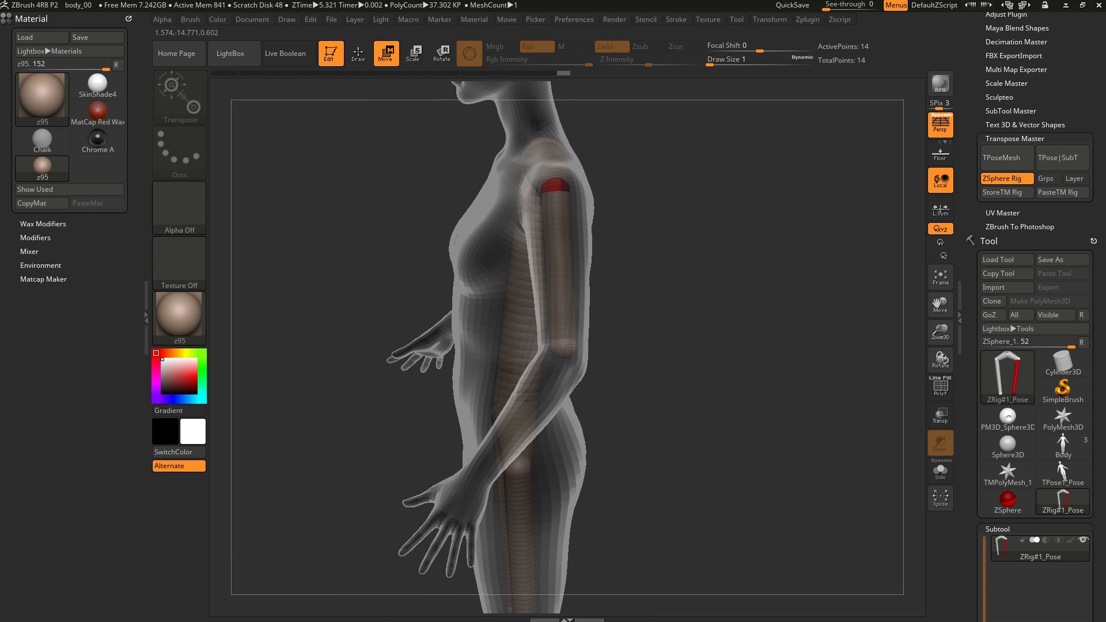
{"action": "left_click", "coordinate": [570, 345]}
{"action": "right_click_drag", "start_coordinate": [570, 346], "coordinate": [575, 390], "text": "ctrl"}
{"action": "right_click_drag", "start_coordinate": [567, 434], "coordinate": [564, 360], "text": "alt"}
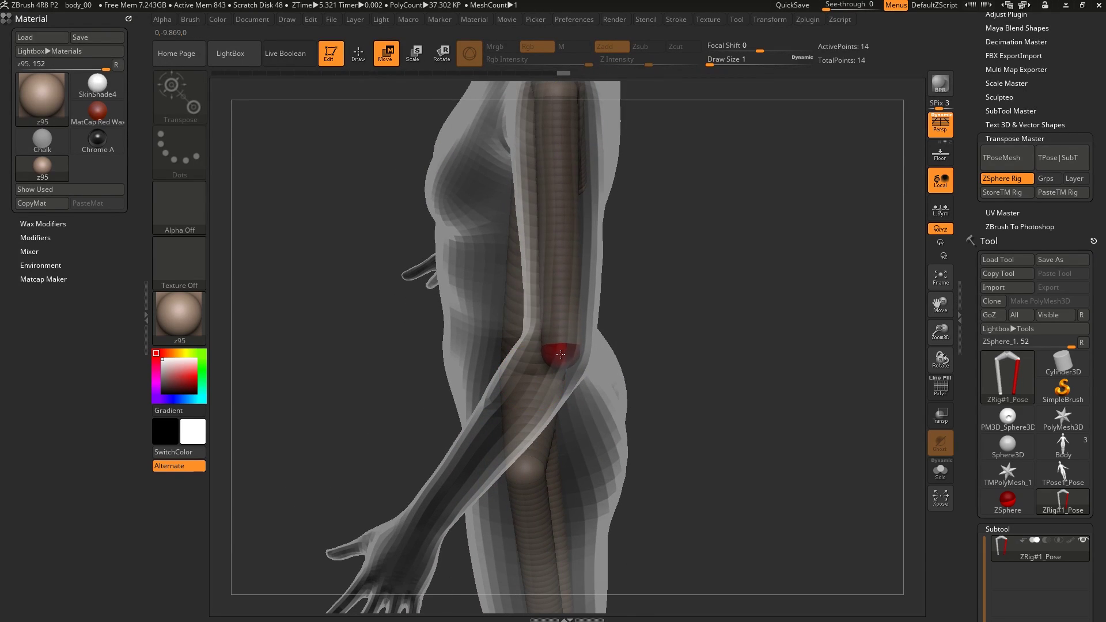
Extend the forearm ZSpheres from the elbows to the wrists and centre them inside the arms from several angles
{"action": "left_click_drag", "start_coordinate": [560, 344], "coordinate": [422, 531]}
{"action": "right_click_drag", "start_coordinate": [491, 483], "coordinate": [536, 439], "text": "shift"}
{"action": "left_click_drag", "start_coordinate": [583, 399], "coordinate": [580, 393]}
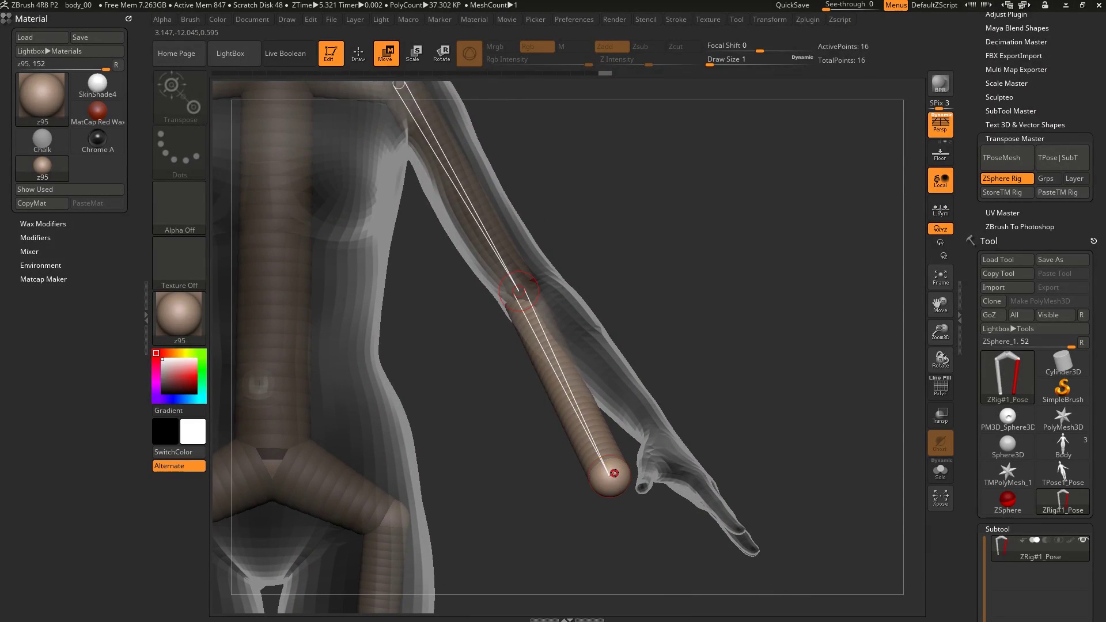
{"action": "left_click_drag", "start_coordinate": [614, 473], "coordinate": [671, 426]}
{"action": "right_click_drag", "start_coordinate": [672, 424], "coordinate": [617, 419]}
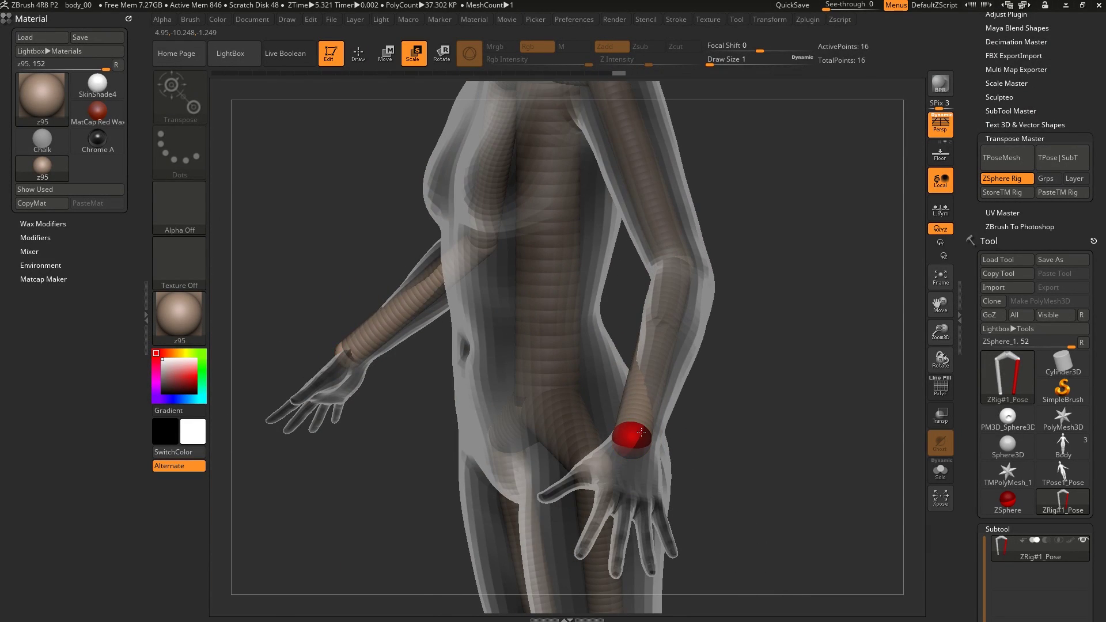
{"action": "left_click_drag", "start_coordinate": [641, 433], "coordinate": [637, 425]}
{"action": "key", "text": "w"}
{"action": "key", "text": "e"}
{"action": "right_click_drag", "start_coordinate": [688, 398], "coordinate": [691, 351]}
{"action": "key", "text": "w"}
Add a ZSphere at the base of the neck and move it up to the top of the neck in side view
{"action": "mouse_move", "coordinate": [655, 319]}
{"action": "right_mouse_down", "text": "alt"}
{"action": "mouse_move", "coordinate": [625, 351]}
{"action": "mouse_move", "coordinate": [567, 356]}
{"action": "right_mouse_up", "text": "alt"}
{"action": "right_click_drag", "start_coordinate": [567, 311], "coordinate": [565, 350], "text": "ctrl"}
{"action": "key", "text": "q"}
{"action": "left_click", "coordinate": [602, 260]}
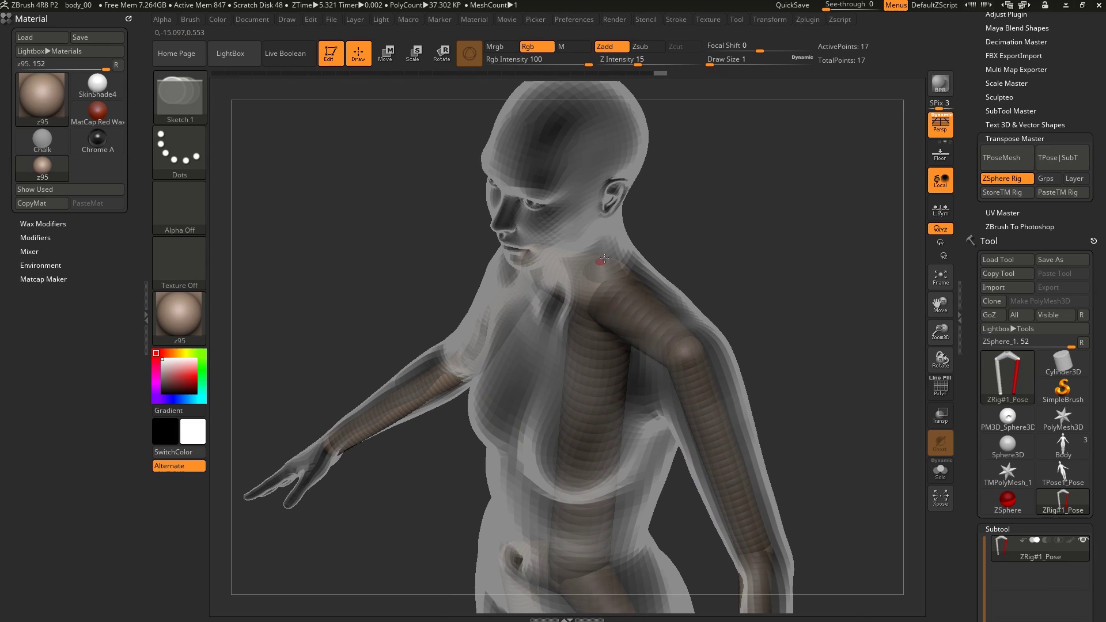
{"action": "right_click_drag", "start_coordinate": [624, 254], "coordinate": [576, 253], "text": "shift"}
{"action": "key", "text": "w"}
{"action": "left_click_drag", "start_coordinate": [600, 248], "coordinate": [585, 202]}
Add a head ZSphere on top of the neck and pull it up to the crown of the skull
{"action": "key", "text": "q"}
{"action": "left_click", "coordinate": [583, 200]}
{"action": "key", "text": "w"}
{"action": "right_click_drag", "start_coordinate": [587, 181], "coordinate": [594, 276], "text": "alt"}
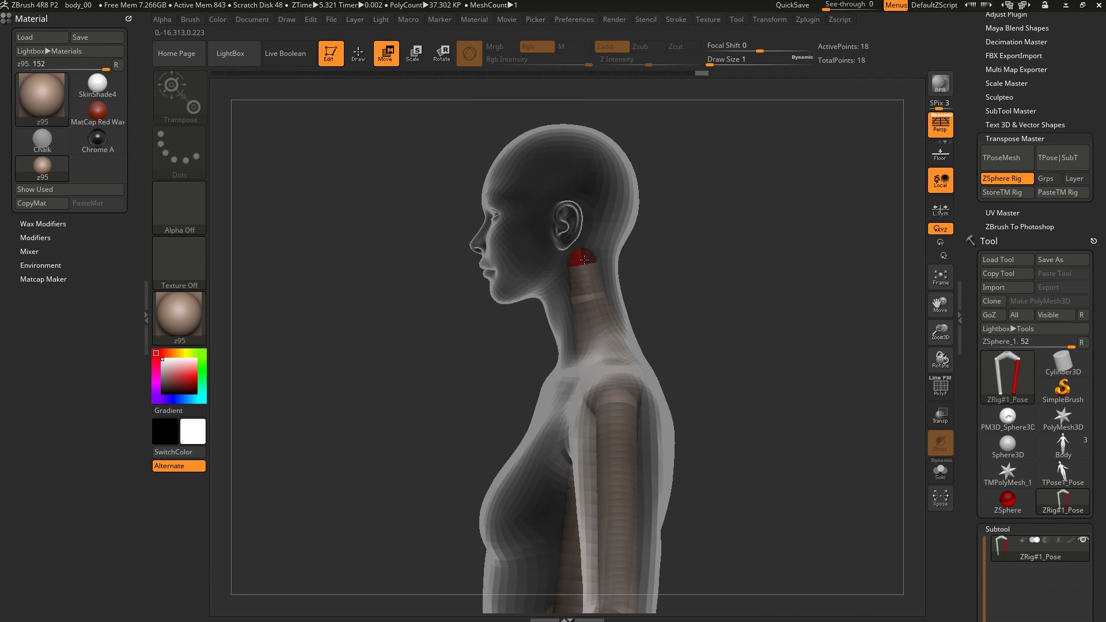
{"action": "left_click_drag", "start_coordinate": [584, 260], "coordinate": [573, 203]}
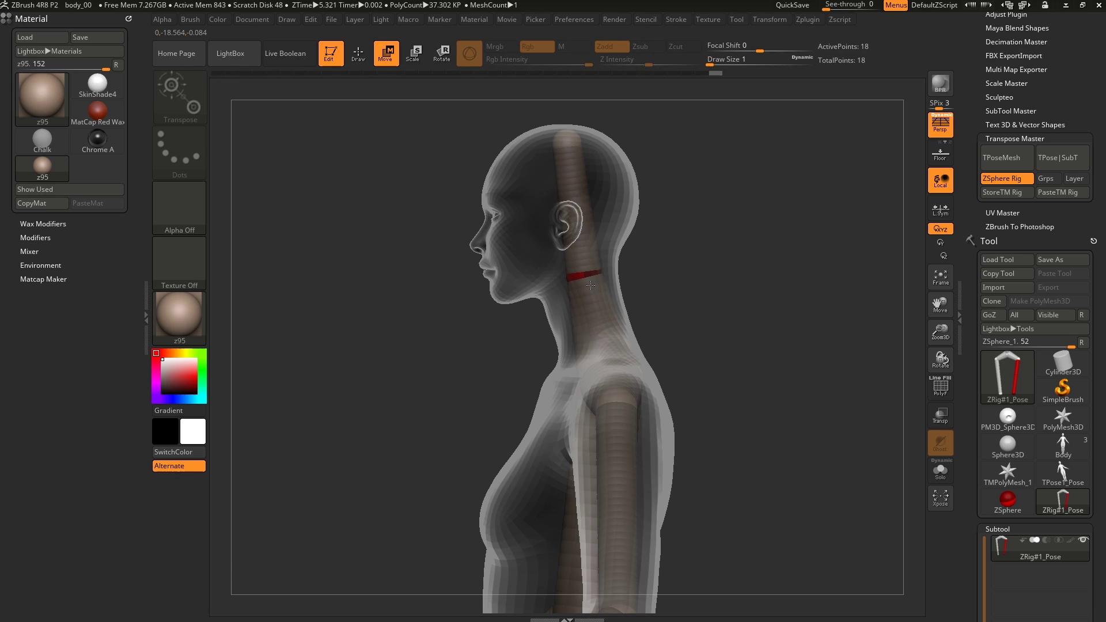
Add mirrored hand ZSpheres at the wrists and move them through the palms towards the knuckles
{"action": "right_click_drag", "start_coordinate": [587, 288], "coordinate": [622, 271]}
{"action": "right_click_drag", "start_coordinate": [651, 376], "coordinate": [626, 264], "text": "alt"}
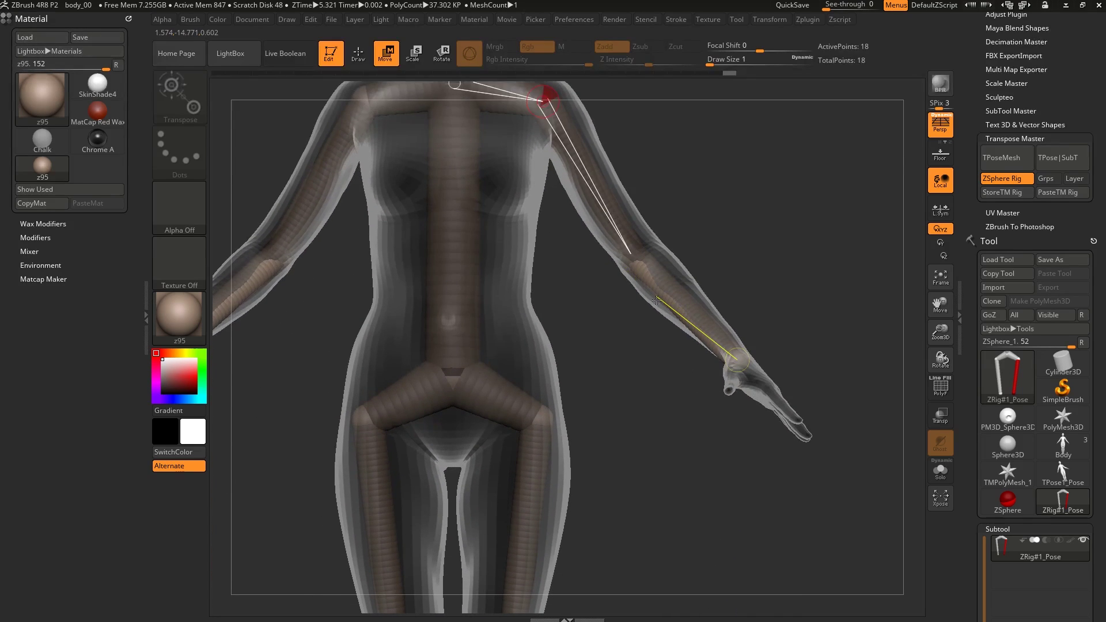
{"action": "right_click_drag", "start_coordinate": [652, 320], "coordinate": [668, 364]}
{"action": "right_click_drag", "start_coordinate": [743, 340], "coordinate": [756, 277], "text": "alt"}
{"action": "key", "text": "q"}
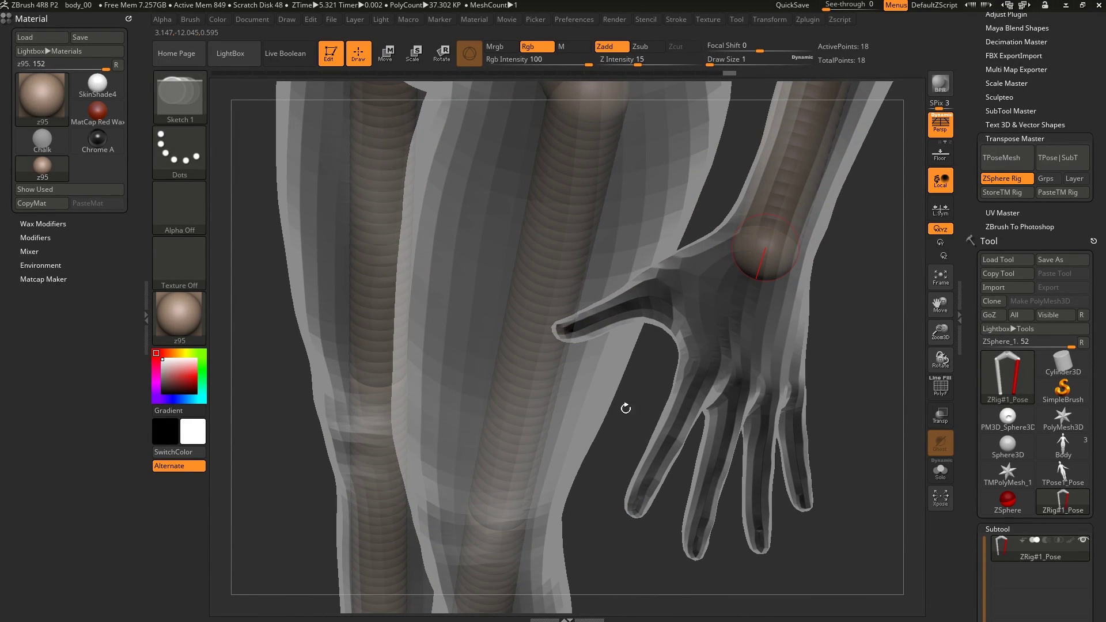
{"action": "left_click_drag", "start_coordinate": [770, 258], "coordinate": [776, 252]}
{"action": "right_click_drag", "start_coordinate": [801, 429], "coordinate": [720, 439]}
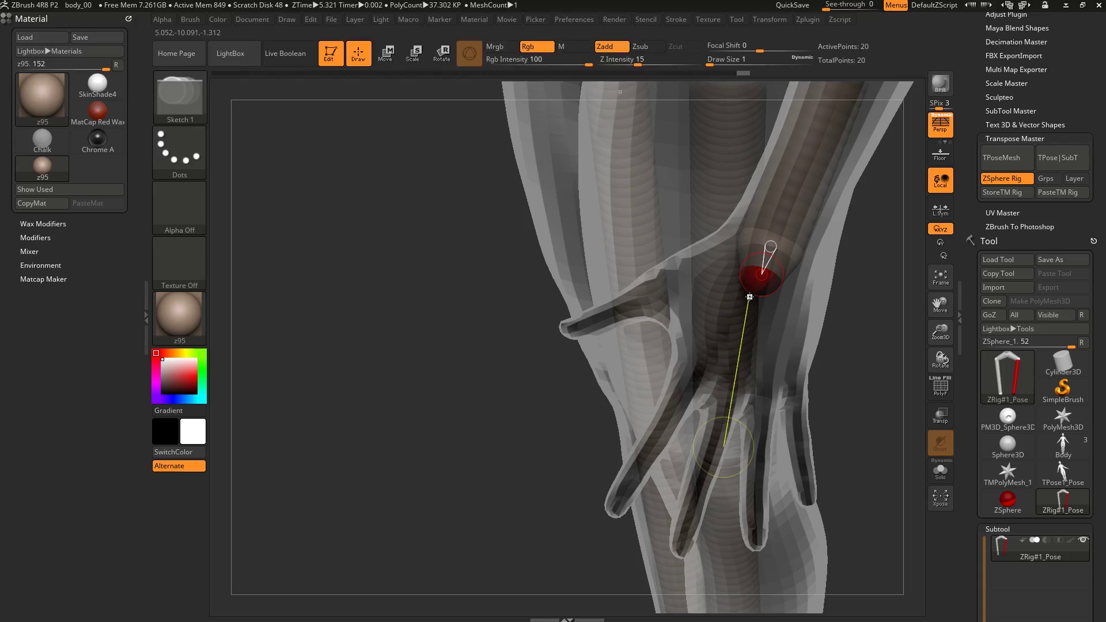
{"action": "key", "text": "w"}
{"action": "left_click_drag", "start_coordinate": [761, 280], "coordinate": [735, 368]}
Branch mirrored ZSpheres off the palm joints and spread them towards the index and outer finger bases
{"action": "right_click_drag", "start_coordinate": [686, 364], "coordinate": [767, 355]}
{"action": "key", "text": "q"}
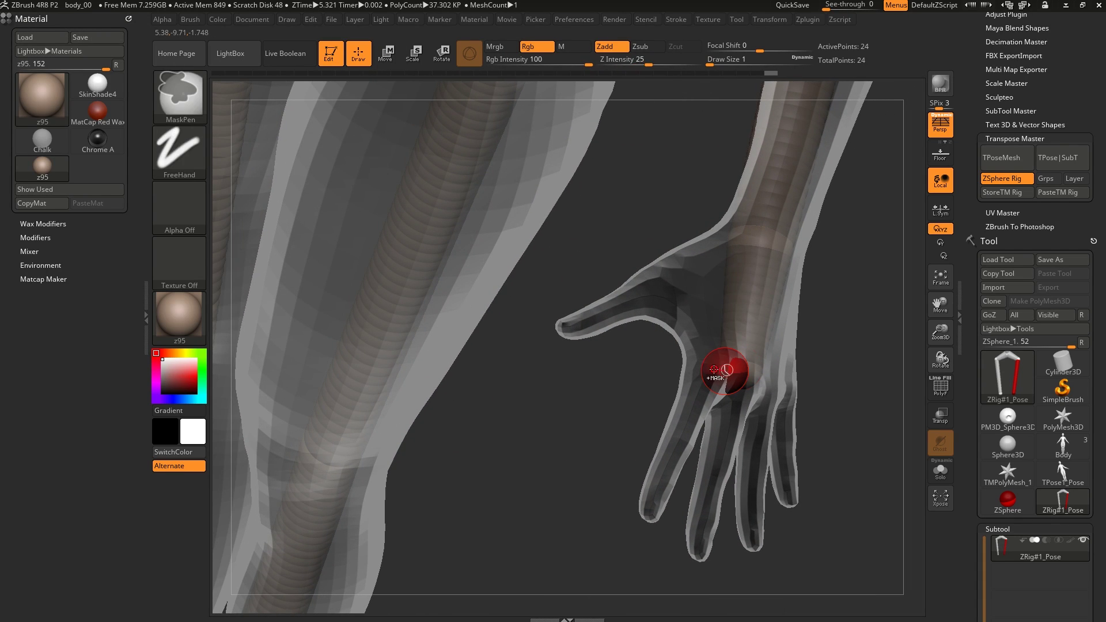
{"action": "key", "text": "w"}
{"action": "key", "text": "q"}
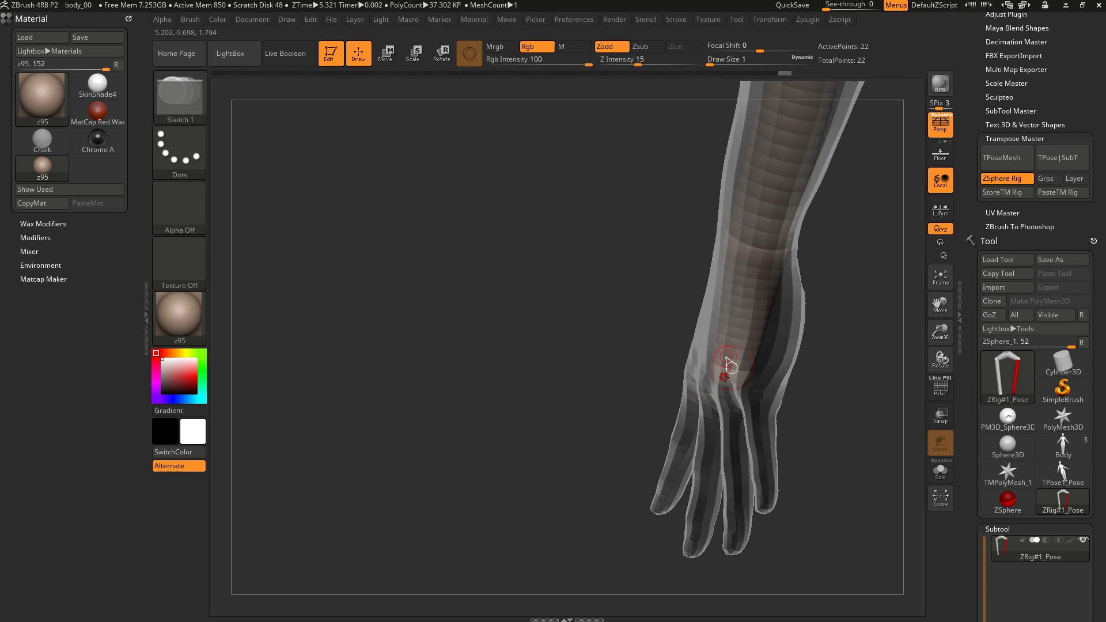
{"action": "key", "text": "w"}
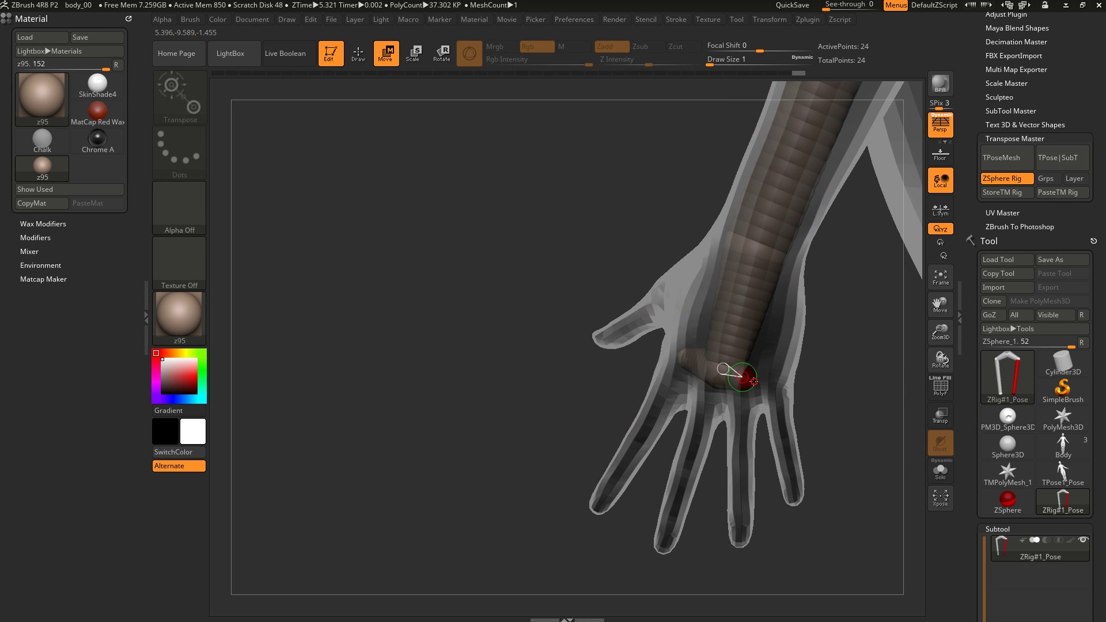
{"action": "left_click_drag", "start_coordinate": [785, 386], "coordinate": [788, 382]}
{"action": "left_click_drag", "start_coordinate": [642, 354], "coordinate": [780, 330]}
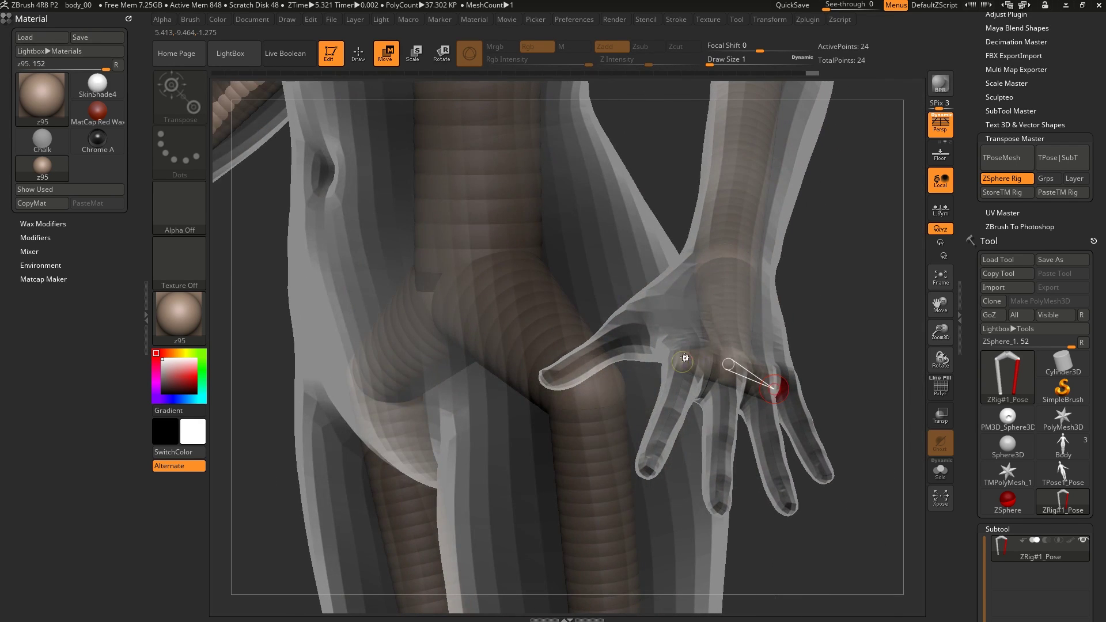
{"action": "left_click_drag", "start_coordinate": [683, 369], "coordinate": [593, 369]}
{"action": "mouse_move", "coordinate": [683, 351]}
{"action": "left_mouse_down"}
{"action": "mouse_move", "coordinate": [703, 372]}
{"action": "mouse_move", "coordinate": [719, 315]}
{"action": "mouse_move", "coordinate": [704, 379]}
{"action": "mouse_move", "coordinate": [729, 377]}
{"action": "mouse_move", "coordinate": [687, 261]}
{"action": "mouse_move", "coordinate": [674, 291]}
{"action": "mouse_move", "coordinate": [614, 282]}
{"action": "left_mouse_up"}
Extend mirrored middle-finger bones from the palm joints to the fingertips and insert finger joints along them
{"action": "mouse_move", "coordinate": [662, 242]}
{"action": "left_mouse_down", "text": "alt"}
{"action": "mouse_move", "coordinate": [686, 323]}
{"action": "mouse_move", "coordinate": [702, 324]}
{"action": "left_mouse_up", "text": "alt"}
{"action": "key", "text": "q"}
{"action": "left_click", "coordinate": [702, 314]}
{"action": "key", "text": "w"}
{"action": "right_click_drag", "start_coordinate": [702, 316], "coordinate": [696, 345]}
{"action": "left_click_drag", "start_coordinate": [699, 329], "coordinate": [709, 369]}
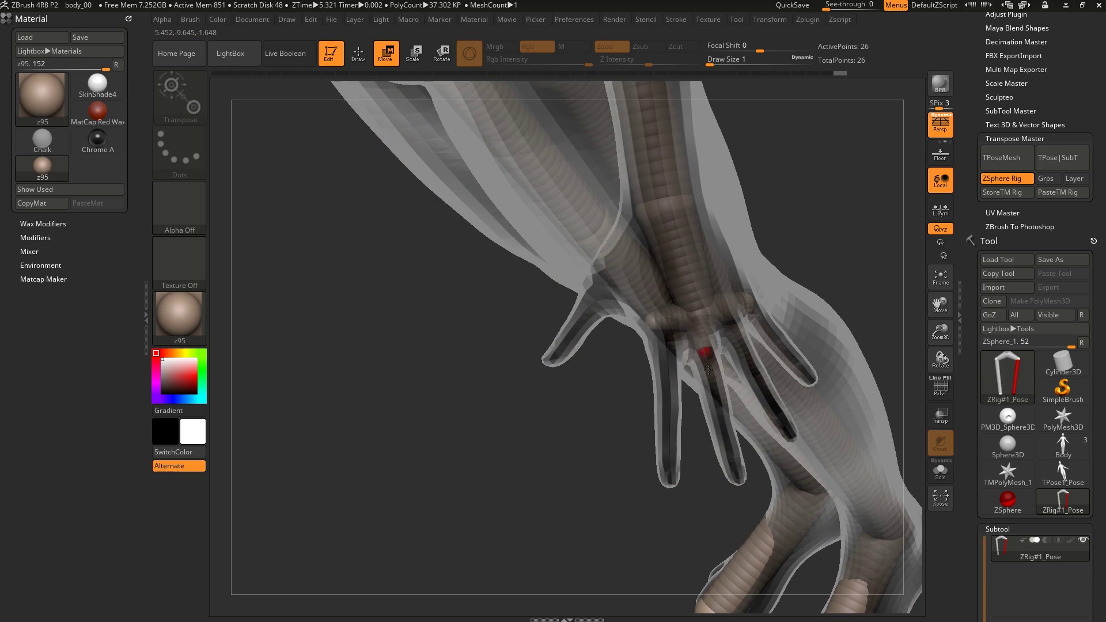
{"action": "key", "text": "q"}
{"action": "left_click", "coordinate": [717, 392]}
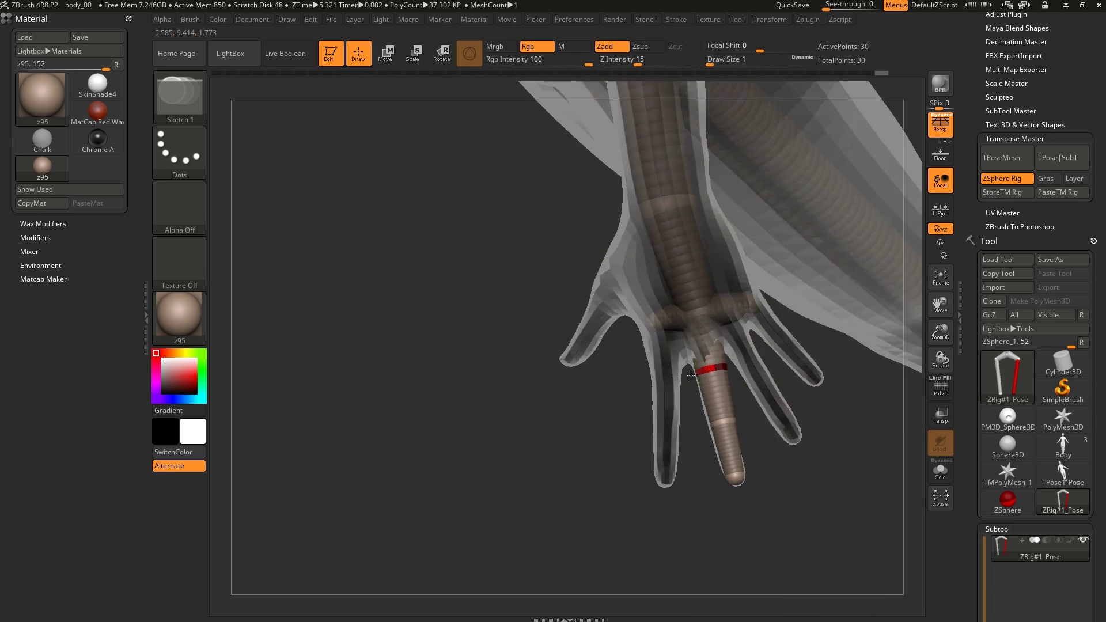
{"action": "key", "text": "w"}
{"action": "left_click_drag", "start_coordinate": [715, 373], "coordinate": [714, 438]}
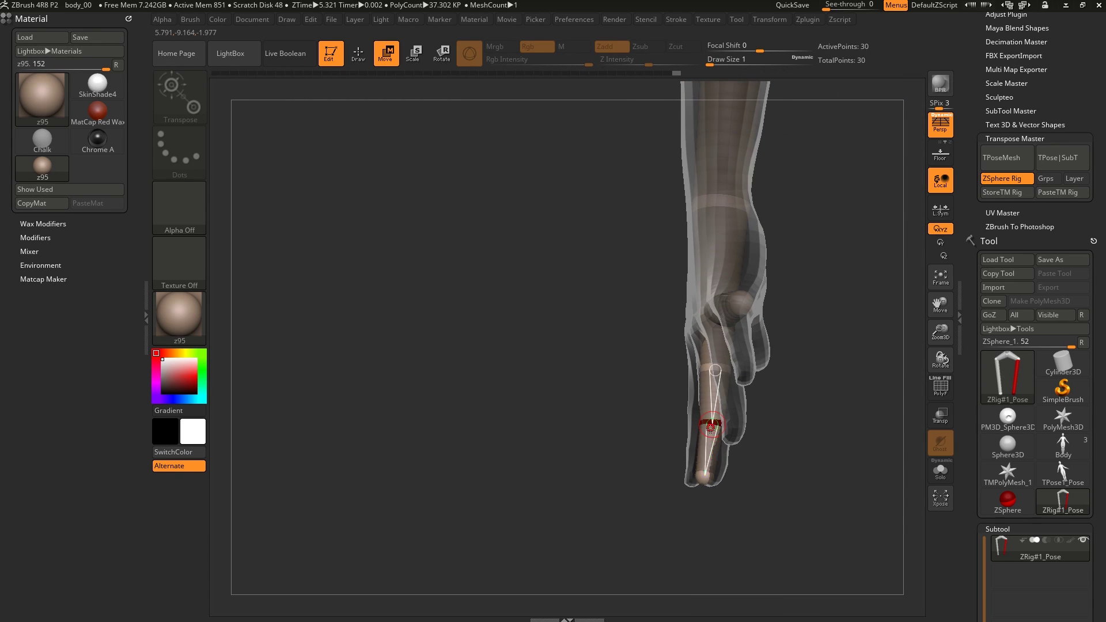
Bind the body mesh to the finished ZSphere rig using the Rigging settings
{"action": "right_click_drag", "start_coordinate": [709, 415], "coordinate": [626, 282]}
{"action": "right_click_drag", "start_coordinate": [542, 285], "coordinate": [638, 279], "text": "alt"}
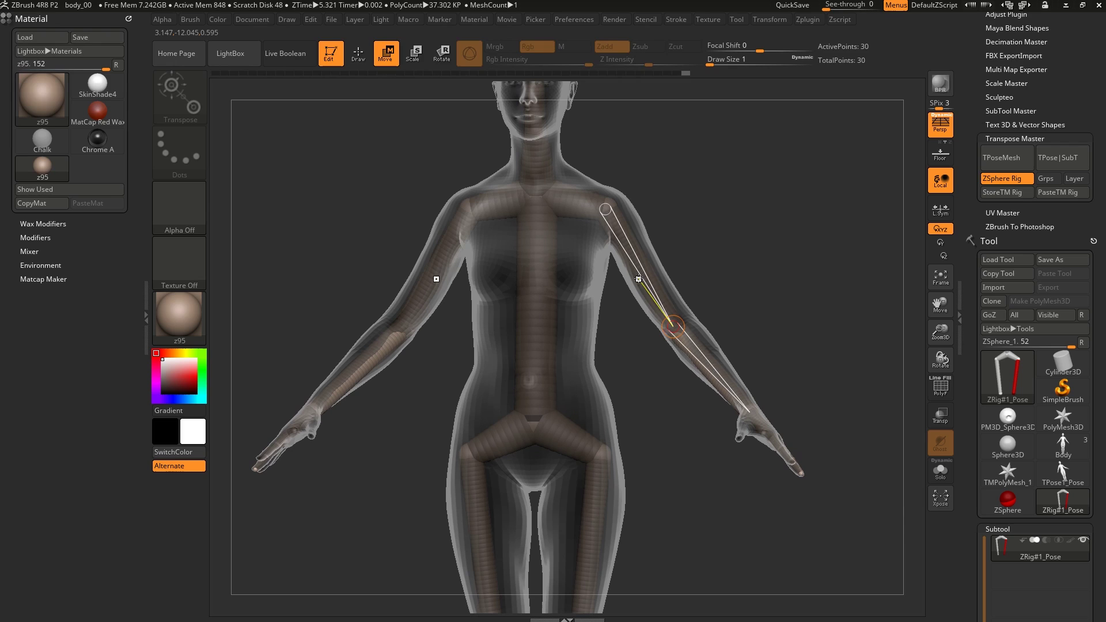
{"action": "right_click_drag", "start_coordinate": [712, 352], "coordinate": [645, 354]}
{"action": "right_click_drag", "start_coordinate": [605, 525], "coordinate": [632, 345], "text": "alt"}
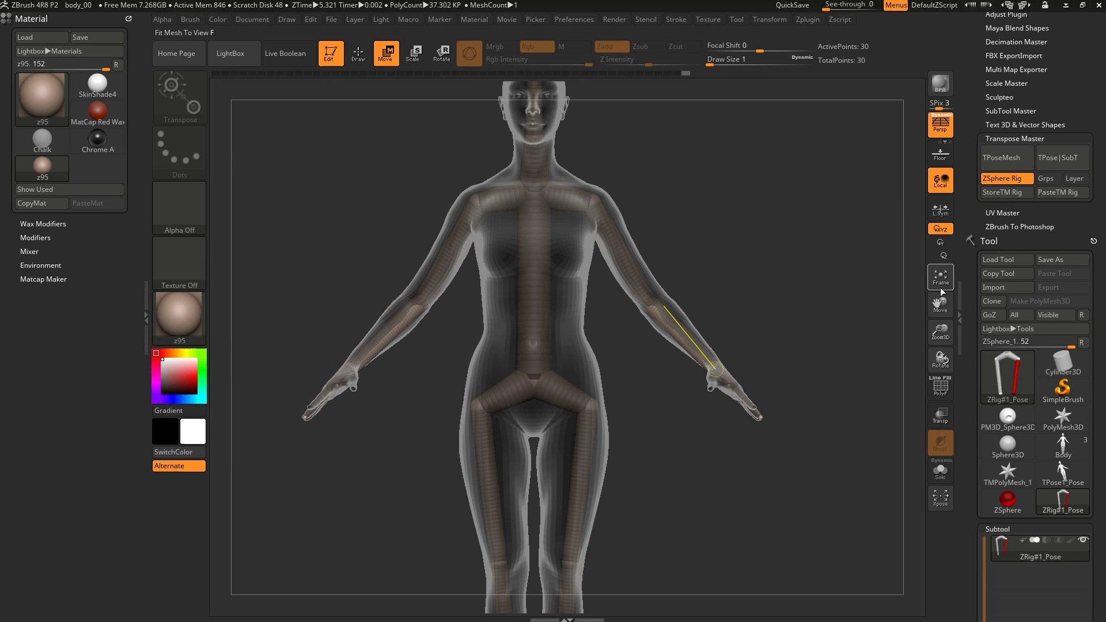
{"action": "left_click_drag", "start_coordinate": [971, 315], "coordinate": [959, 128]}
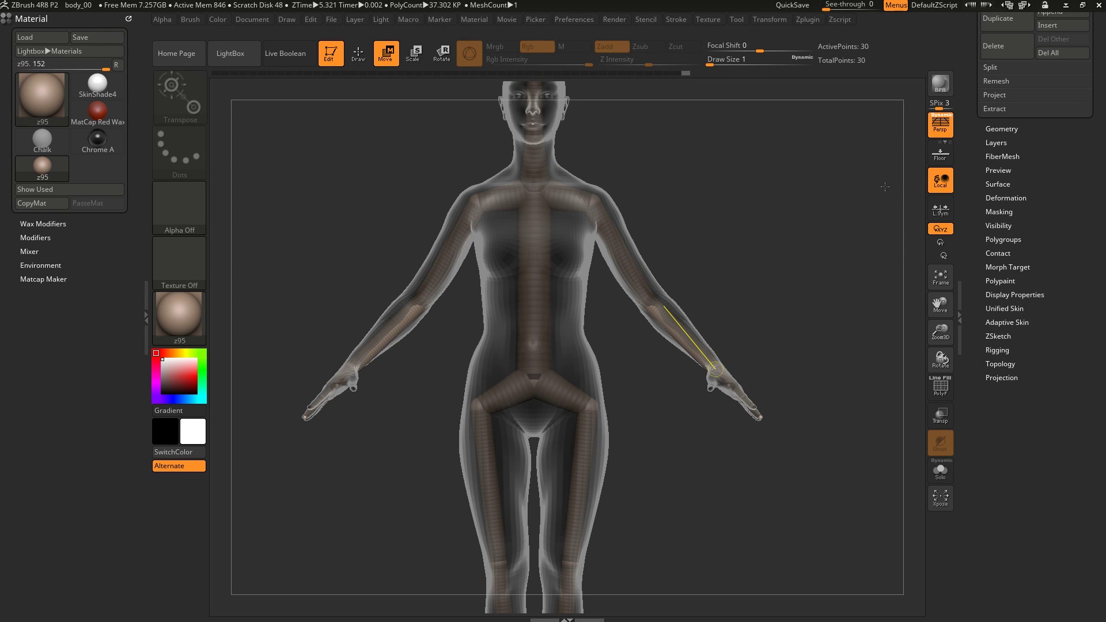
{"action": "right_click_drag", "start_coordinate": [748, 236], "coordinate": [657, 274]}
{"action": "left_click_drag", "start_coordinate": [658, 274], "coordinate": [721, 266]}
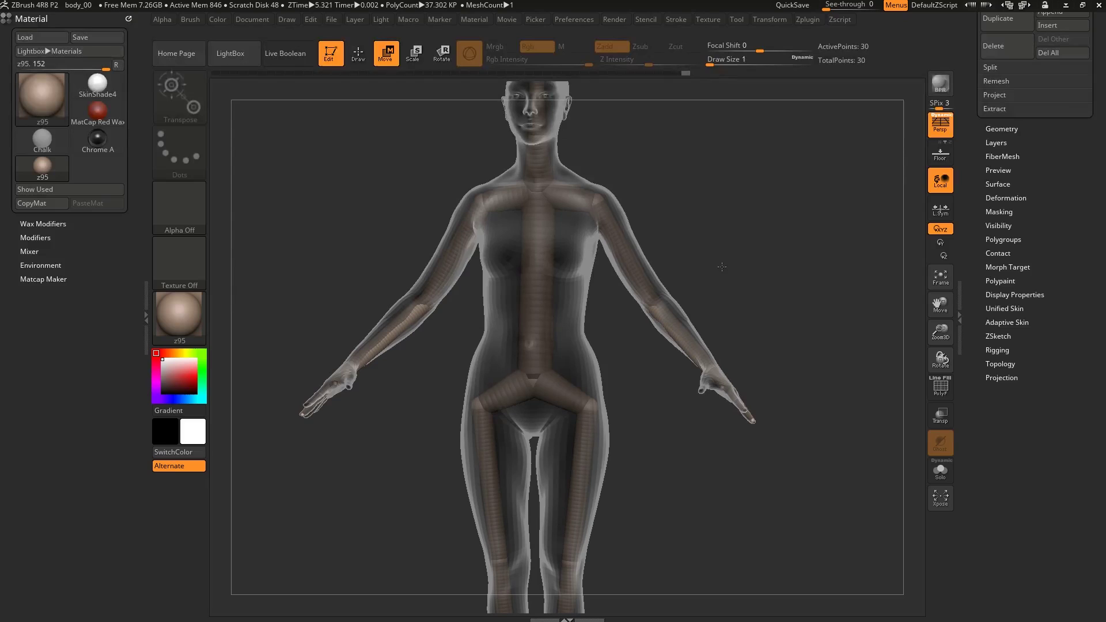
{"action": "mouse_move", "coordinate": [1061, 214]}
{"action": "left_mouse_down"}
{"action": "mouse_move", "coordinate": [1052, 326]}
{"action": "mouse_move", "coordinate": [1051, 224]}
{"action": "left_mouse_up"}
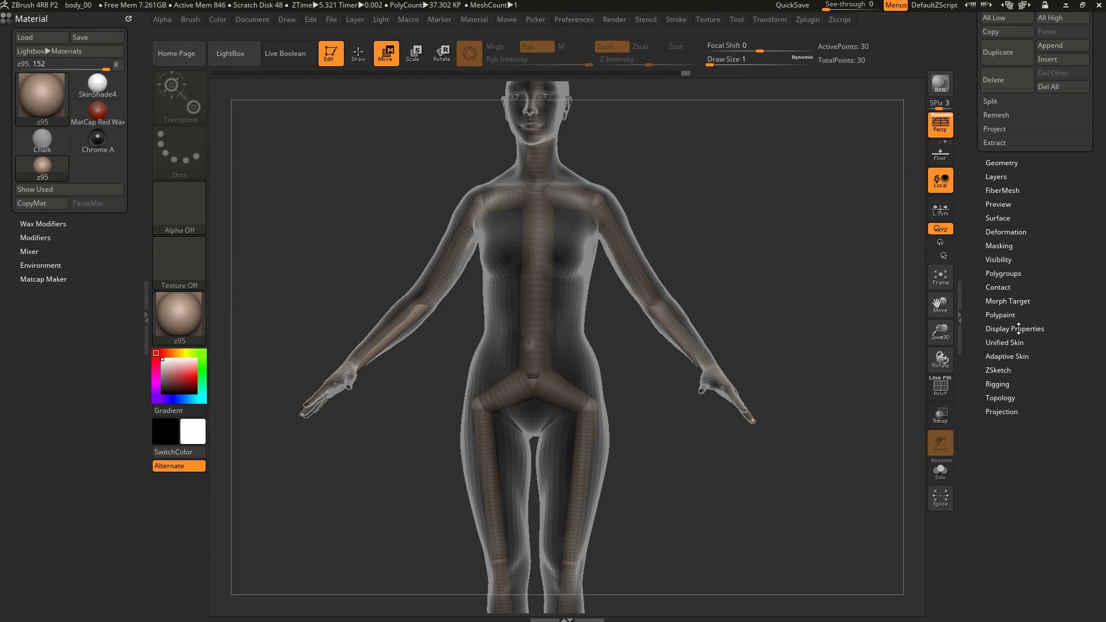
{"action": "left_click", "coordinate": [998, 384]}
{"action": "scroll", "coordinate": [1018, 410], "scroll_direction": "up", "scroll_amount": 2}
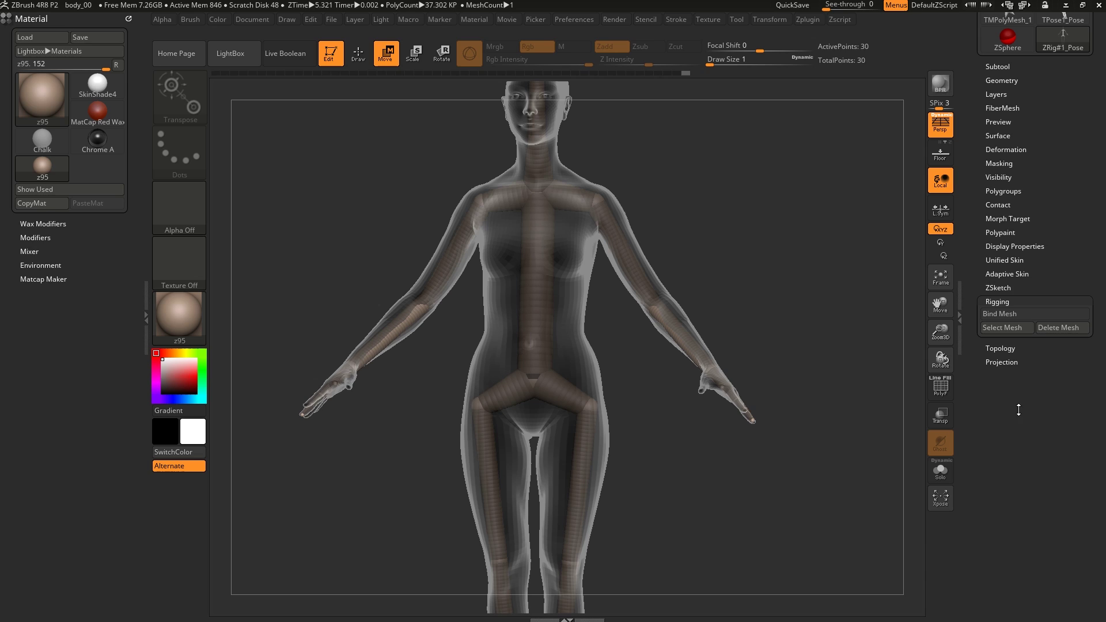
{"action": "left_click", "coordinate": [1007, 314]}
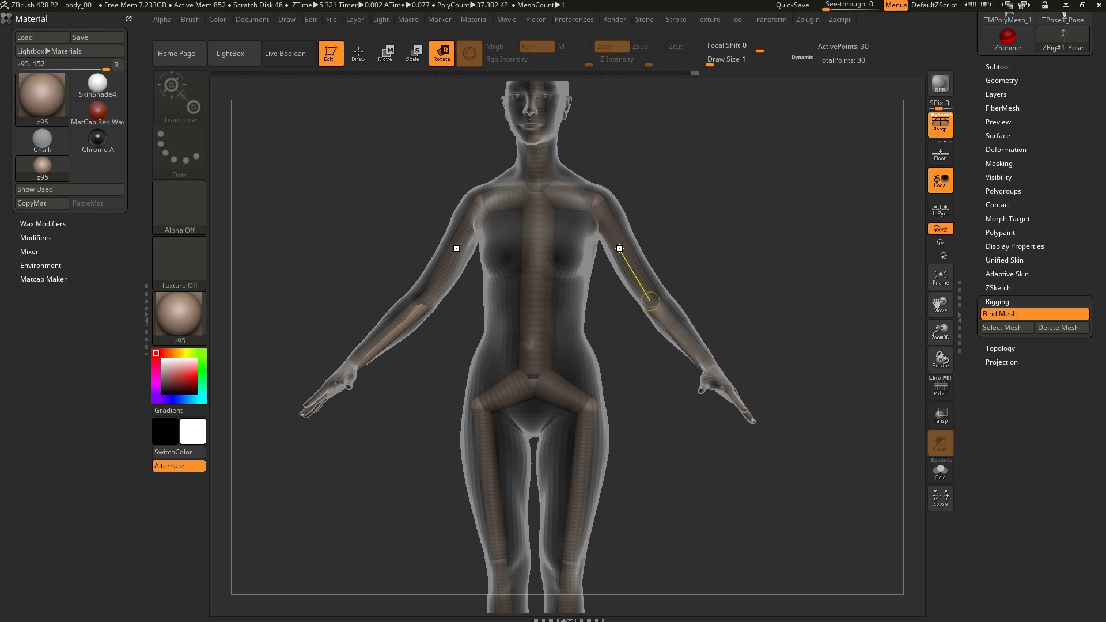
Test the bound rig by posing the arm and leg bones, and undo the pose changes
{"action": "mouse_move", "coordinate": [650, 300]}
{"action": "left_mouse_down"}
{"action": "mouse_move", "coordinate": [710, 145]}
{"action": "mouse_move", "coordinate": [702, 237]}
{"action": "mouse_move", "coordinate": [649, 301]}
{"action": "left_mouse_up"}
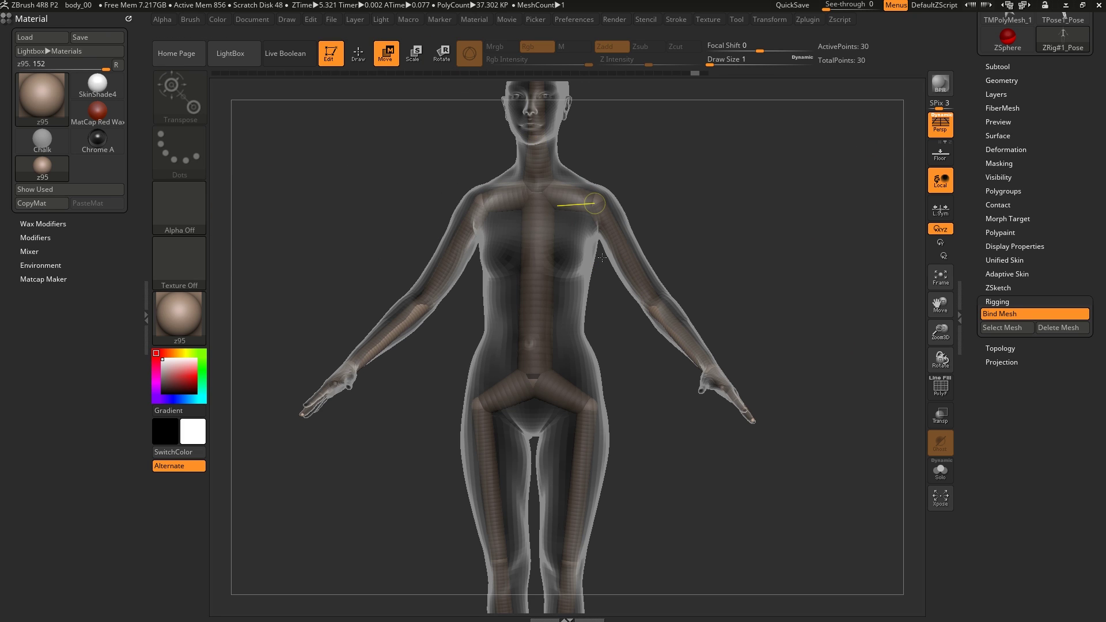
{"action": "left_click_drag", "start_coordinate": [627, 255], "coordinate": [713, 223]}
{"action": "left_click_drag", "start_coordinate": [624, 247], "coordinate": [742, 170]}
{"action": "left_click_drag", "start_coordinate": [683, 235], "coordinate": [685, 348]}
{"action": "left_click_drag", "start_coordinate": [684, 264], "coordinate": [643, 305]}
{"action": "left_click_drag", "start_coordinate": [623, 339], "coordinate": [616, 362]}
{"action": "key", "text": "ctrl+z"}
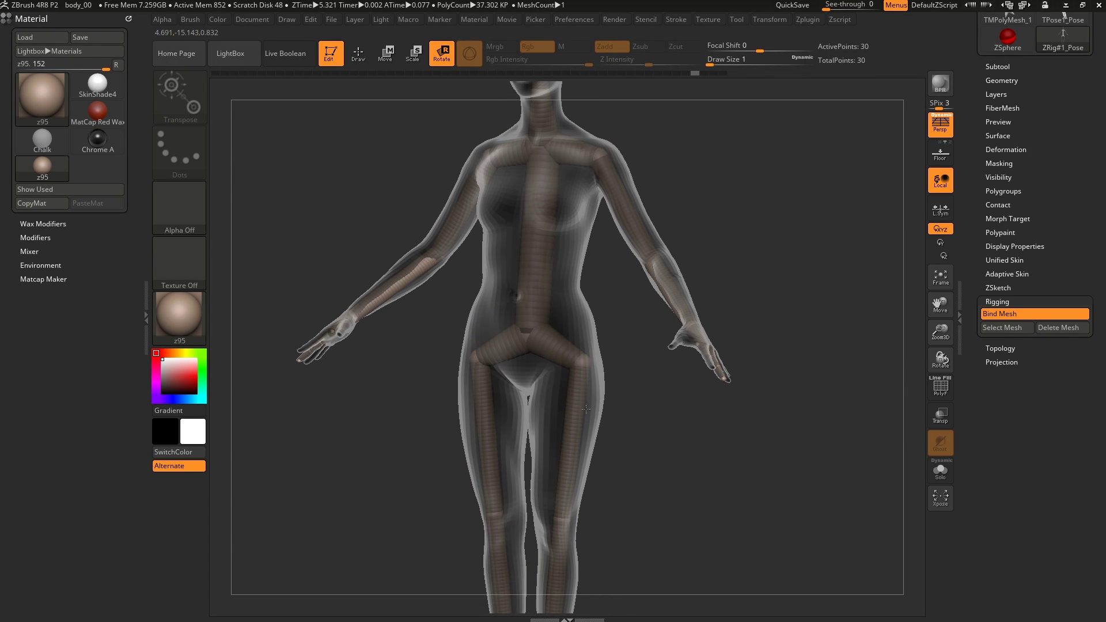
{"action": "left_click_drag", "start_coordinate": [567, 517], "coordinate": [686, 471]}
{"action": "mouse_move", "coordinate": [624, 309]}
{"action": "left_mouse_down"}
{"action": "mouse_move", "coordinate": [637, 304]}
{"action": "mouse_move", "coordinate": [589, 286]}
{"action": "mouse_move", "coordinate": [602, 336]}
{"action": "mouse_move", "coordinate": [641, 330]}
{"action": "mouse_move", "coordinate": [642, 289]}
{"action": "left_mouse_up"}
{"action": "key", "text": "ctrl+z"}
{"action": "key", "text": "ctrl+z"}
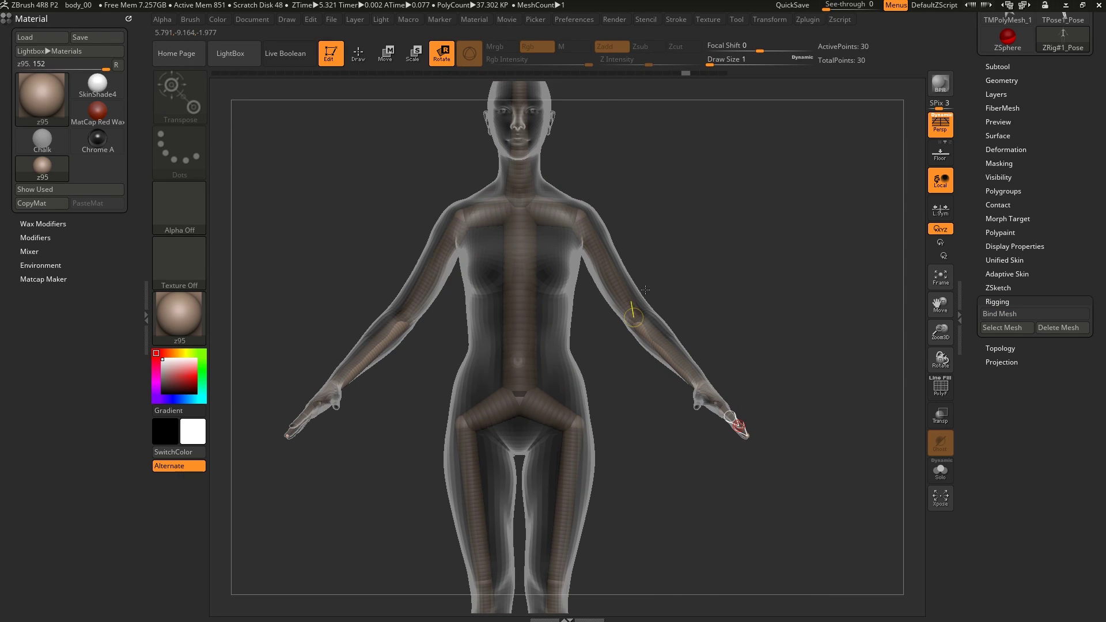
Rebind the mesh to test raising both arms to horizontal, and return to the unbound rig in its original pose
{"action": "mouse_move", "coordinate": [641, 290]}
{"action": "left_mouse_down"}
{"action": "mouse_move", "coordinate": [613, 281]}
{"action": "mouse_move", "coordinate": [634, 276]}
{"action": "left_mouse_up"}
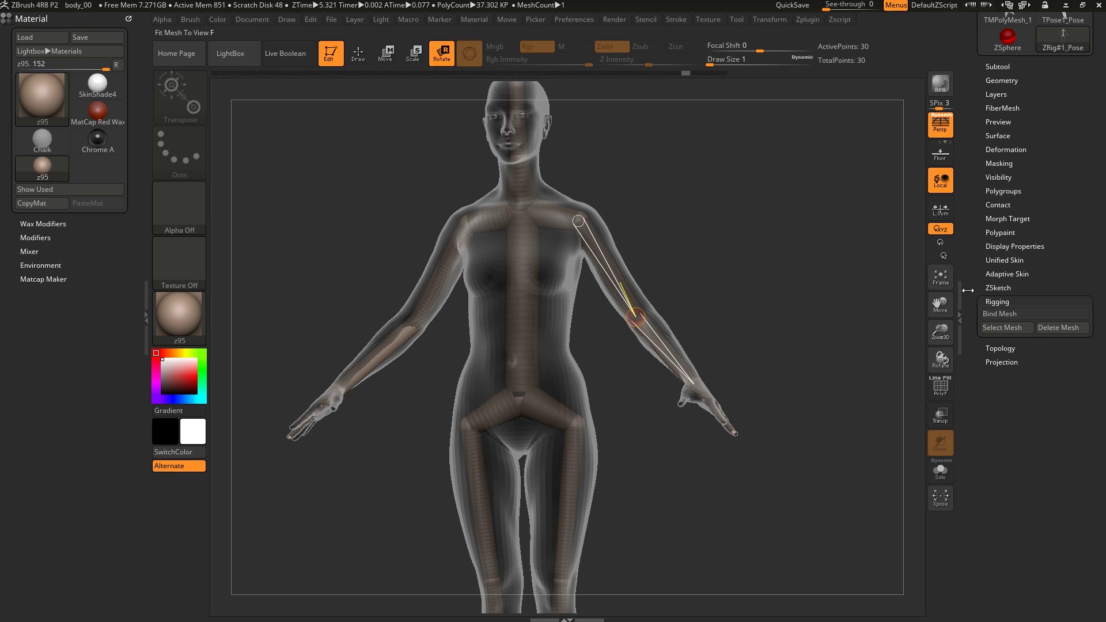
{"action": "left_click", "coordinate": [989, 315]}
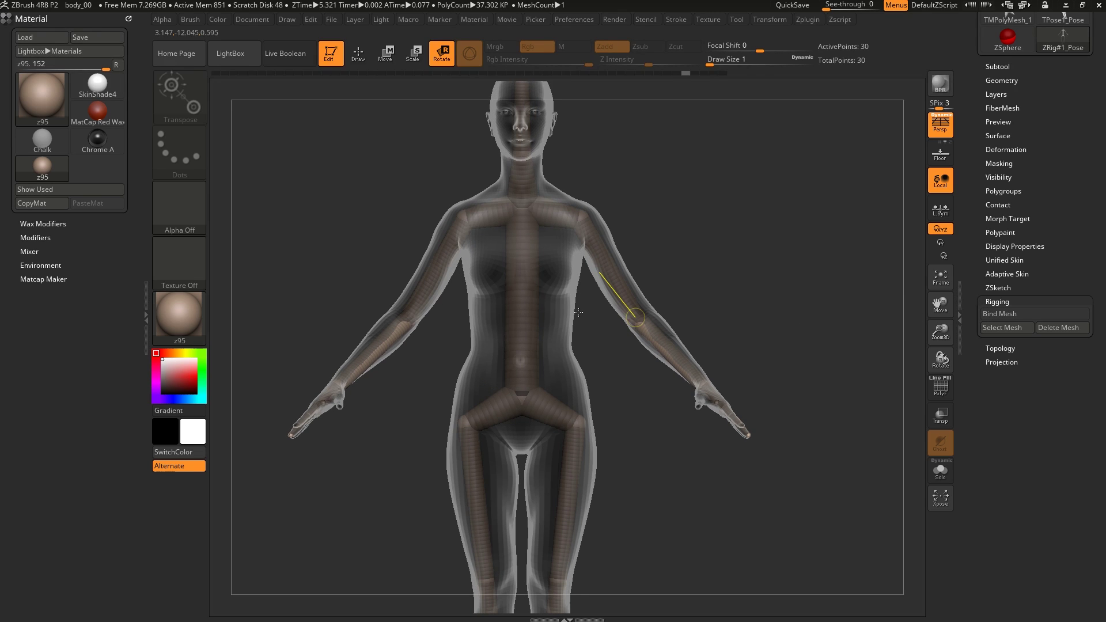
{"action": "left_click_drag", "start_coordinate": [578, 351], "coordinate": [579, 329], "text": "alt"}
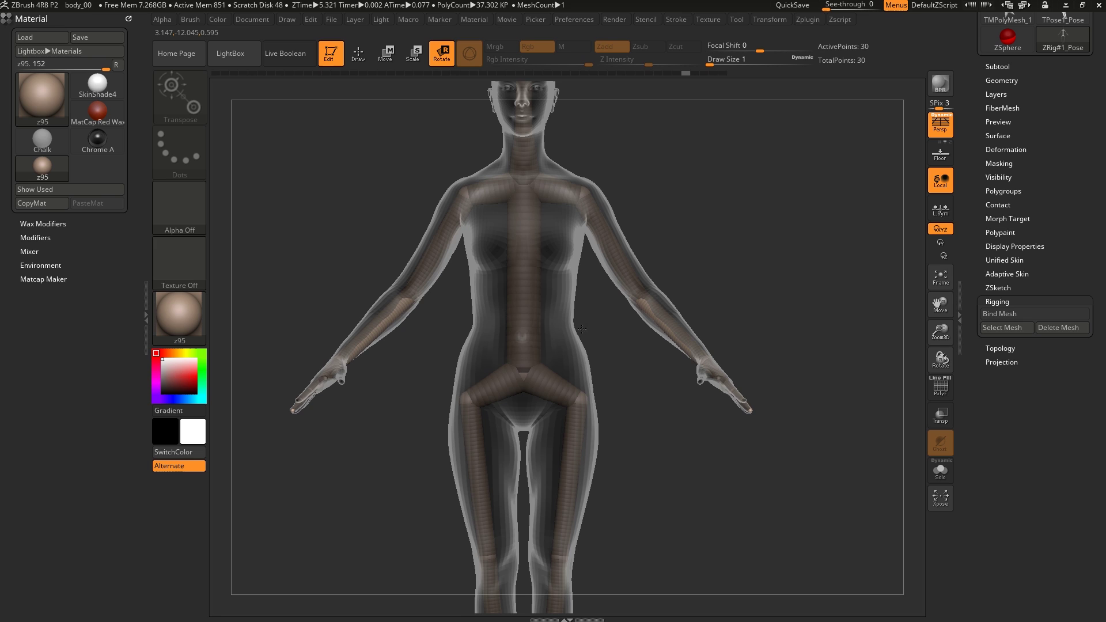
{"action": "left_click_drag", "start_coordinate": [613, 246], "coordinate": [644, 220]}
{"action": "key", "text": "ctrl+z"}
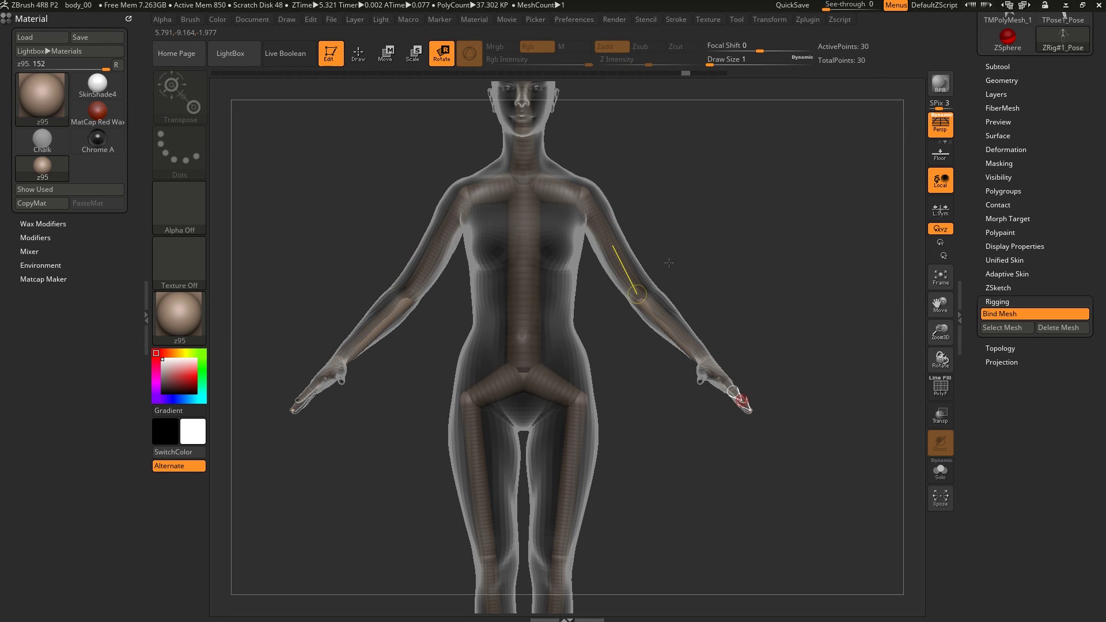
{"action": "left_click_drag", "start_coordinate": [605, 251], "coordinate": [724, 153]}
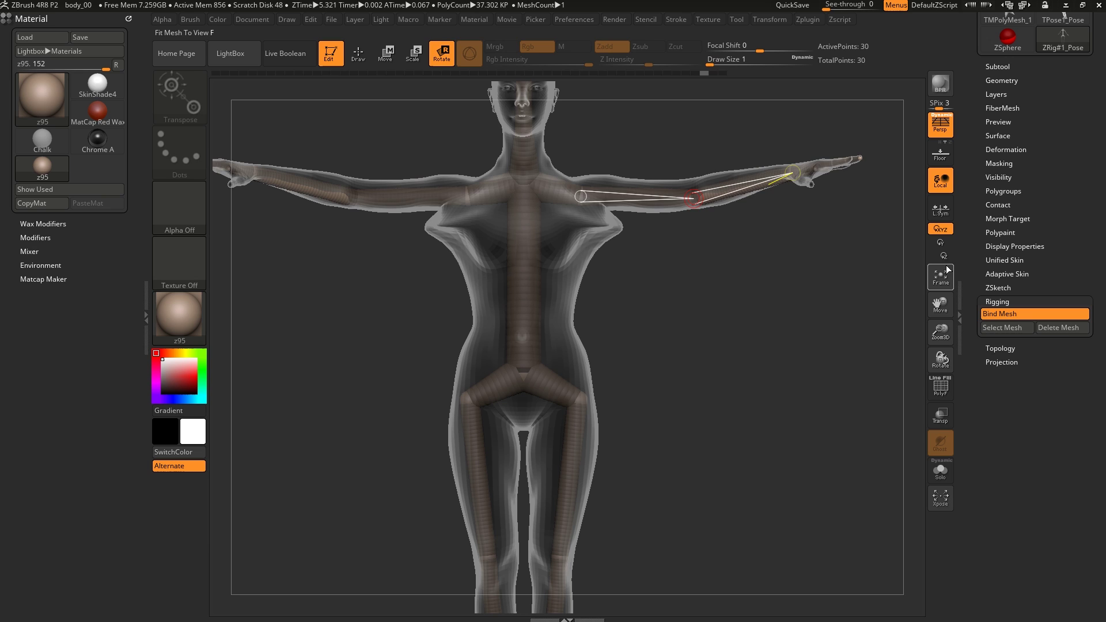
{"action": "key", "text": "ctrl+z"}
{"action": "left_click", "coordinate": [999, 316]}
Insert two ZSphere joints into the spine bone, one at the waist and one below the chest
{"action": "mouse_move", "coordinate": [706, 268]}
{"action": "left_mouse_down"}
{"action": "mouse_move", "coordinate": [639, 277]}
{"action": "mouse_move", "coordinate": [697, 280]}
{"action": "left_mouse_up"}
{"action": "left_click_drag", "start_coordinate": [597, 249], "coordinate": [590, 236]}
{"action": "right_click_drag", "start_coordinate": [590, 236], "coordinate": [613, 280], "text": "ctrl"}
{"action": "key", "text": "q"}
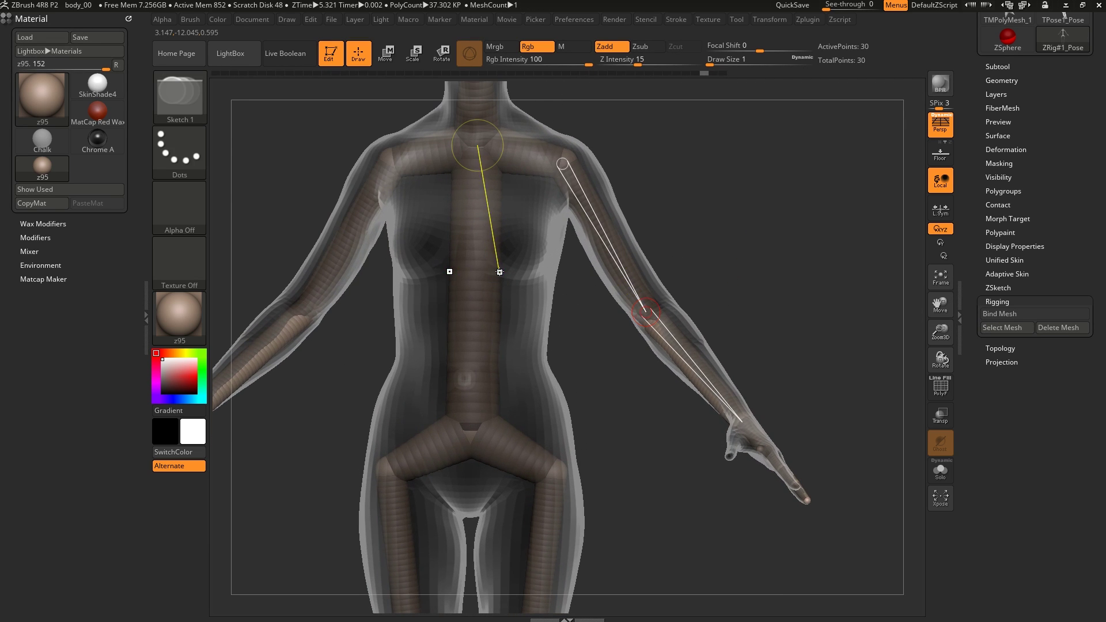
{"action": "mouse_move", "coordinate": [499, 271]}
{"action": "right_mouse_down"}
{"action": "mouse_move", "coordinate": [442, 276]}
{"action": "mouse_move", "coordinate": [496, 274]}
{"action": "right_mouse_up"}
{"action": "key", "text": "r"}
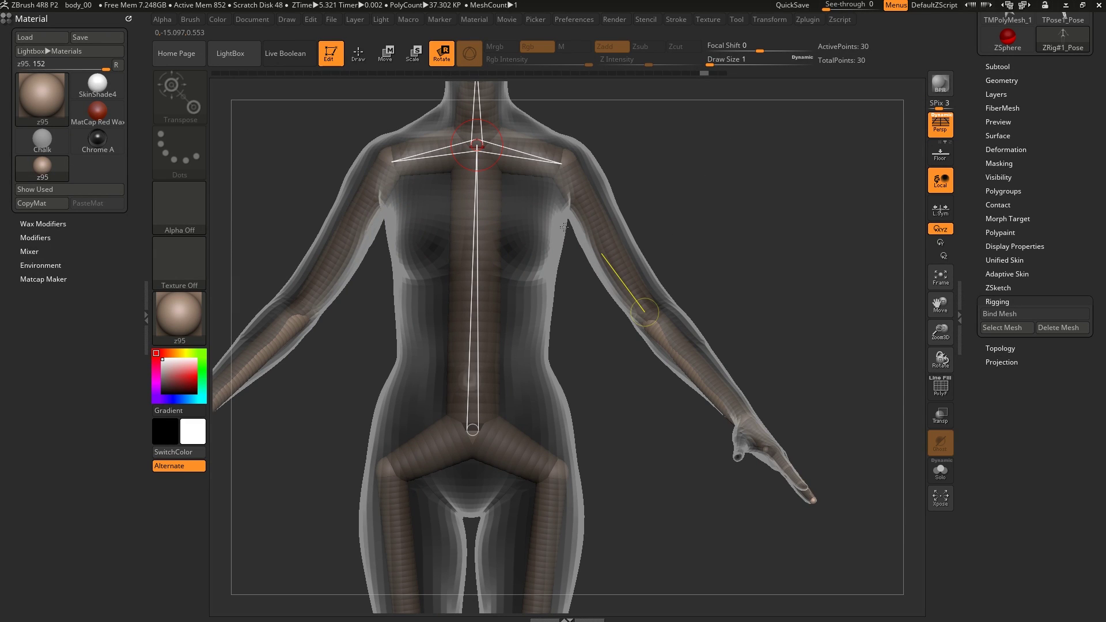
{"action": "key", "text": "shift+a"}
{"action": "left_click_drag", "start_coordinate": [543, 254], "coordinate": [503, 269]}
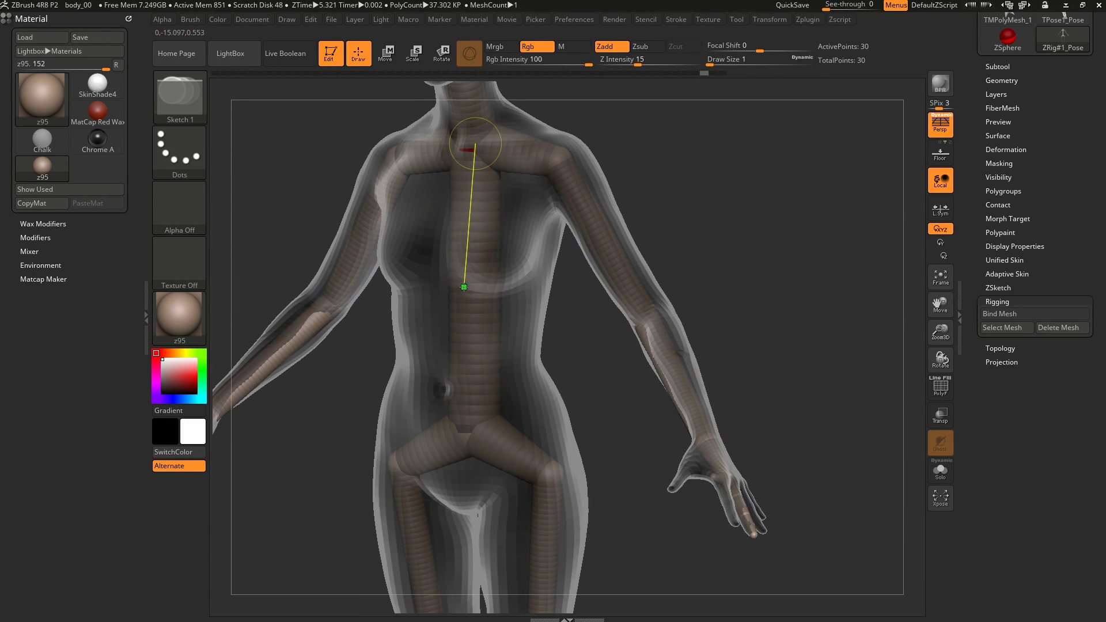
{"action": "right_click_drag", "start_coordinate": [475, 376], "coordinate": [447, 325]}
{"action": "left_click", "coordinate": [476, 353]}
{"action": "left_click", "coordinate": [480, 282]}
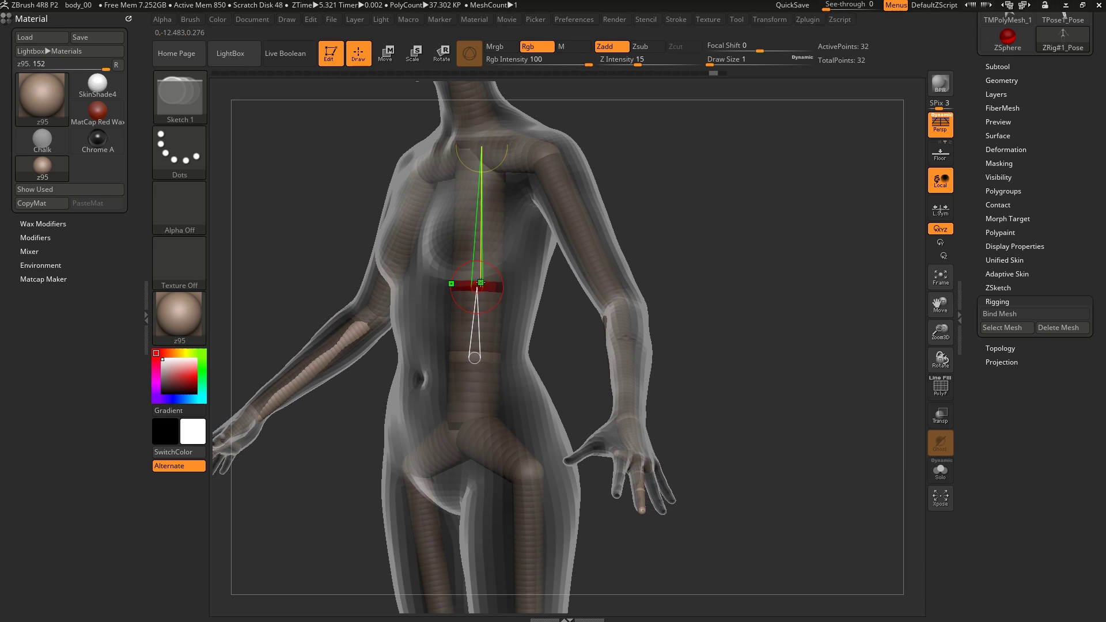
Insert further ZSphere joints along the spine in the upper chest and around the waist
{"action": "left_click", "coordinate": [483, 189]}
{"action": "right_click_drag", "start_coordinate": [486, 209], "coordinate": [465, 218]}
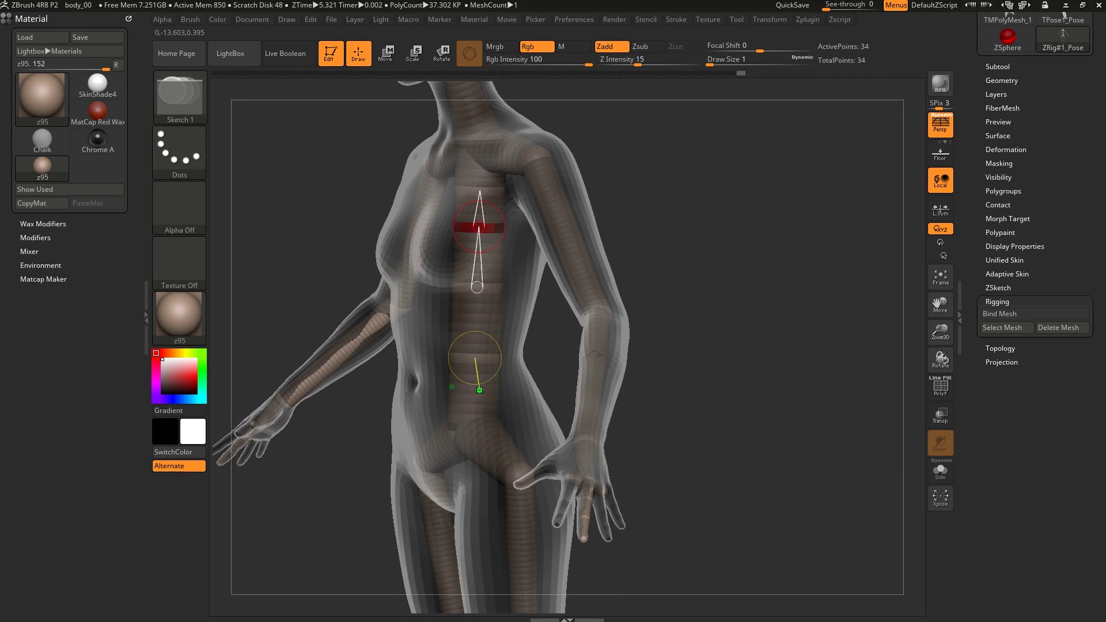
{"action": "left_click", "coordinate": [480, 390]}
{"action": "key", "text": "w"}
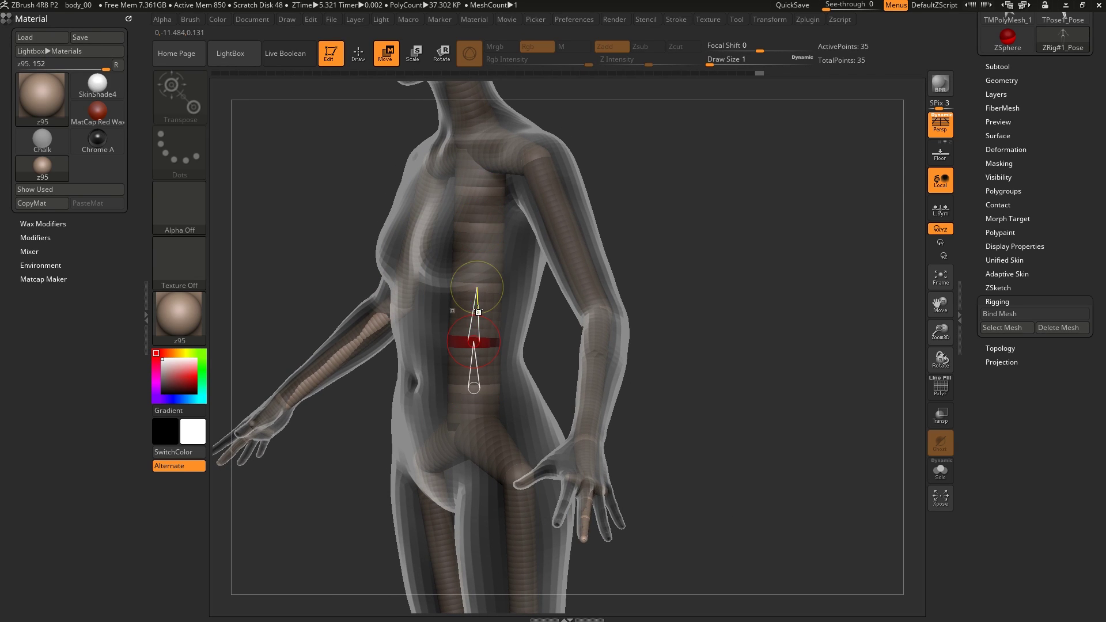
{"action": "left_click_drag", "start_coordinate": [477, 288], "coordinate": [479, 287]}
Add a ZSphere on the chest-level spine joint and pull it forward towards the front of the ribcage
{"action": "mouse_move", "coordinate": [464, 260]}
{"action": "right_mouse_down"}
{"action": "mouse_move", "coordinate": [486, 259]}
{"action": "mouse_move", "coordinate": [464, 287]}
{"action": "mouse_move", "coordinate": [426, 293]}
{"action": "right_mouse_up"}
{"action": "key", "text": "q"}
{"action": "key", "text": "w"}
{"action": "key", "text": "q"}
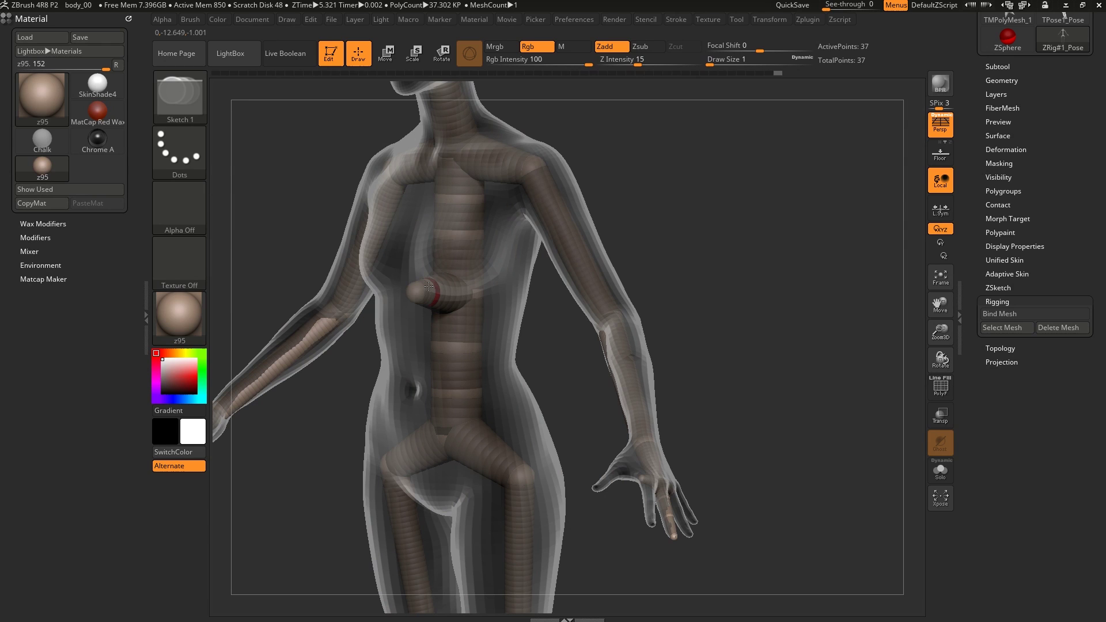
Add a symmetrical pair of ZSpheres to the ribcage's front joint and extend them sideways with further joints like ribs
{"action": "left_click_drag", "start_coordinate": [429, 286], "coordinate": [434, 291]}
{"action": "key", "text": "w"}
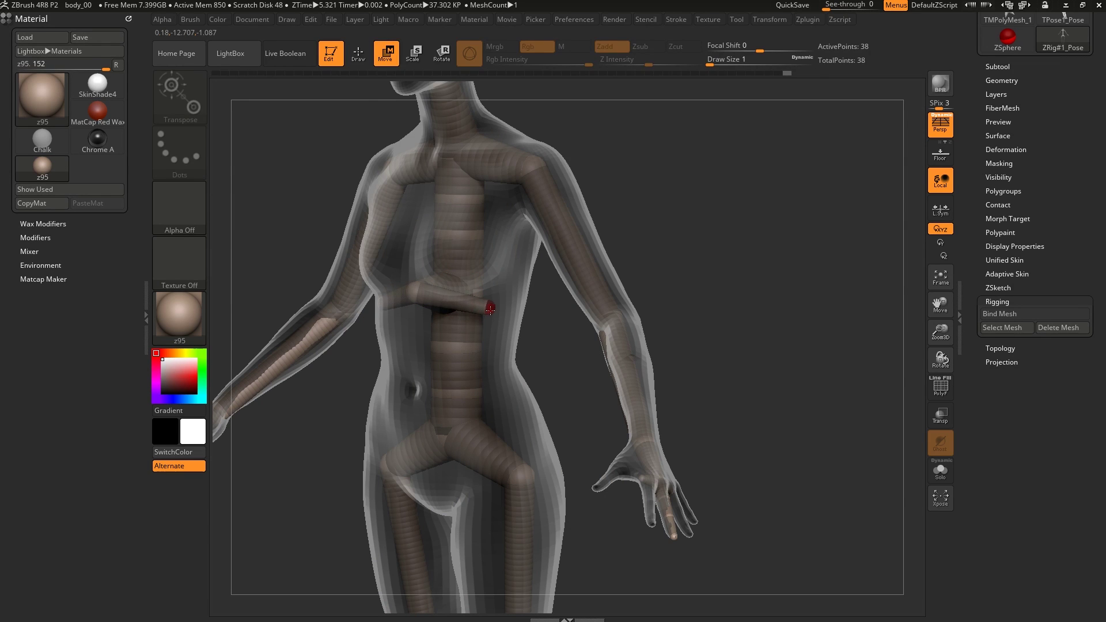
{"action": "mouse_move", "coordinate": [491, 311]}
{"action": "right_mouse_down"}
{"action": "mouse_move", "coordinate": [534, 327]}
{"action": "mouse_move", "coordinate": [510, 358]}
{"action": "mouse_move", "coordinate": [526, 379]}
{"action": "right_mouse_up"}
{"action": "key", "text": "q"}
{"action": "left_click", "coordinate": [485, 296]}
{"action": "key", "text": "w"}
{"action": "key", "text": "q"}
{"action": "left_click_drag", "start_coordinate": [506, 393], "coordinate": [518, 397]}
{"action": "key", "text": "w"}
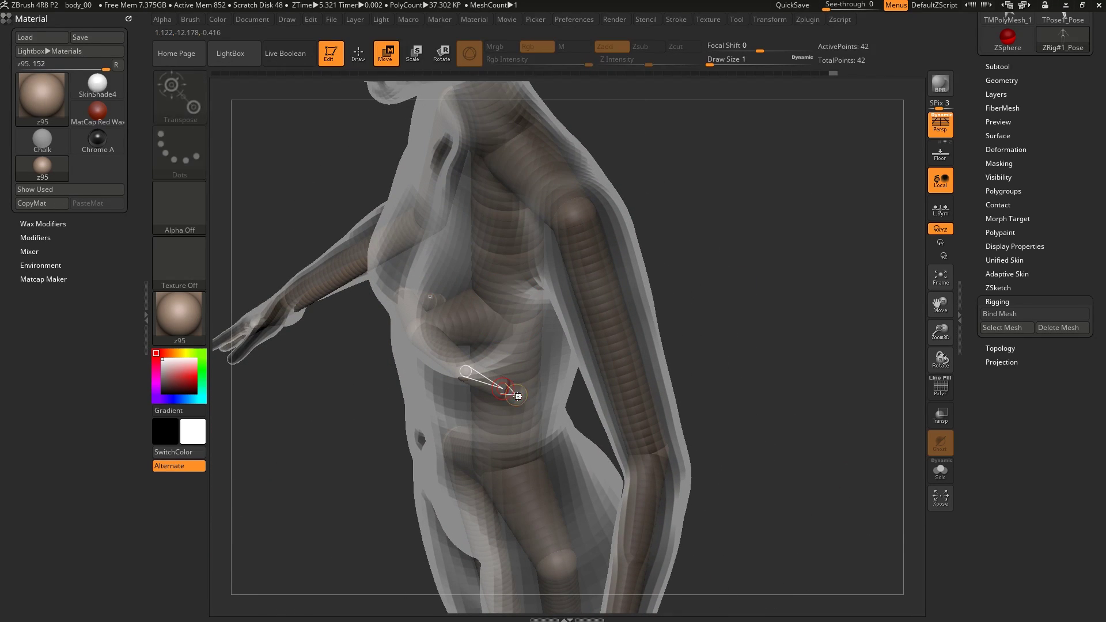
Add another mirrored ZSphere pair at the rib ends and move them backwards around the sides of the ribcage
{"action": "mouse_move", "coordinate": [531, 398]}
{"action": "right_mouse_down"}
{"action": "mouse_move", "coordinate": [534, 419]}
{"action": "mouse_move", "coordinate": [556, 391]}
{"action": "mouse_move", "coordinate": [514, 346]}
{"action": "mouse_move", "coordinate": [491, 367]}
{"action": "right_mouse_up"}
{"action": "key", "text": "q"}
{"action": "left_click", "coordinate": [493, 384]}
{"action": "key", "text": "w"}
{"action": "mouse_move", "coordinate": [521, 322]}
{"action": "right_mouse_down"}
{"action": "mouse_move", "coordinate": [517, 400]}
{"action": "mouse_move", "coordinate": [526, 309]}
{"action": "mouse_move", "coordinate": [544, 369]}
{"action": "mouse_move", "coordinate": [625, 352]}
{"action": "mouse_move", "coordinate": [578, 318]}
{"action": "mouse_move", "coordinate": [609, 289]}
{"action": "mouse_move", "coordinate": [554, 352]}
{"action": "mouse_move", "coordinate": [566, 323]}
{"action": "mouse_move", "coordinate": [563, 335]}
{"action": "mouse_move", "coordinate": [554, 304]}
{"action": "right_mouse_up"}
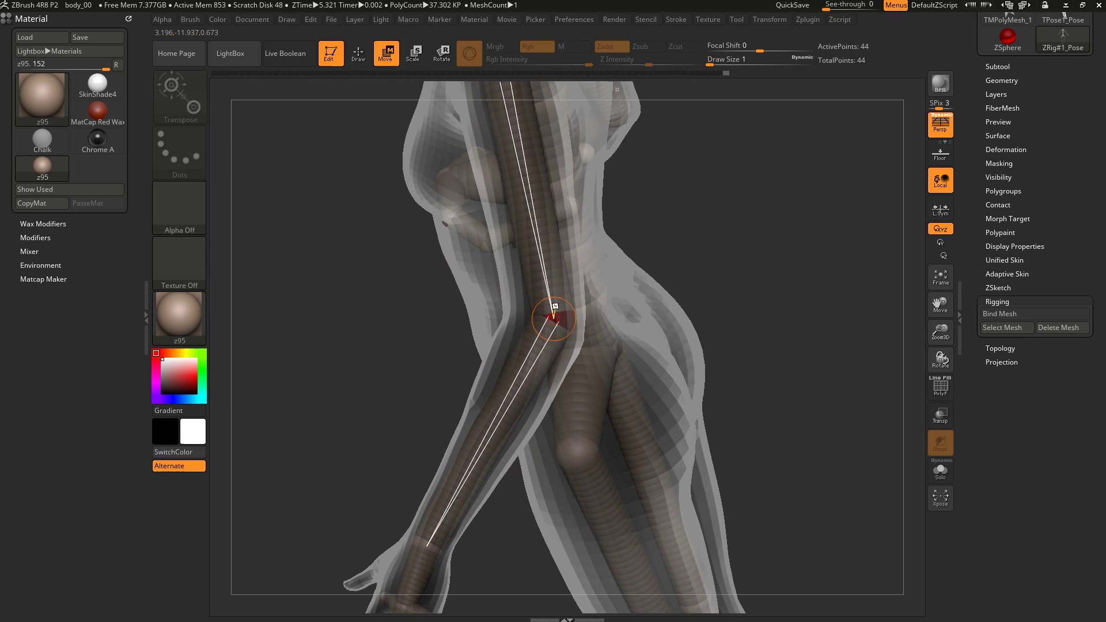
Try to add extra ZSpheres at the elbow joint, and undo them
{"action": "key", "text": "q"}
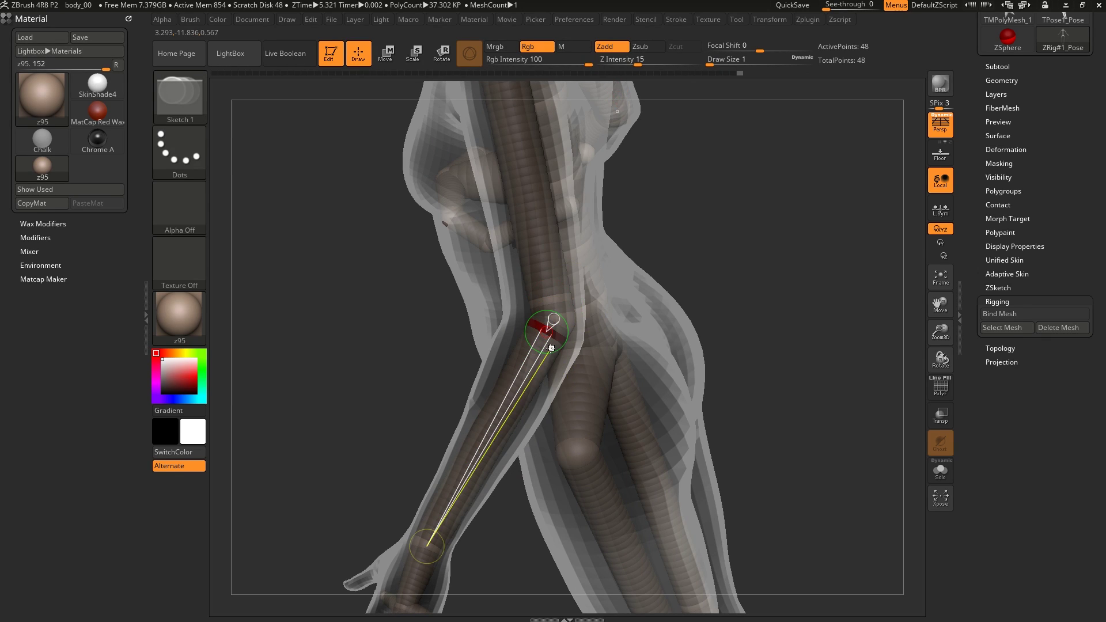
{"action": "key", "text": "ctrl"}
{"action": "key", "text": "ctrl+z"}
{"action": "key", "text": "ctrl+z"}
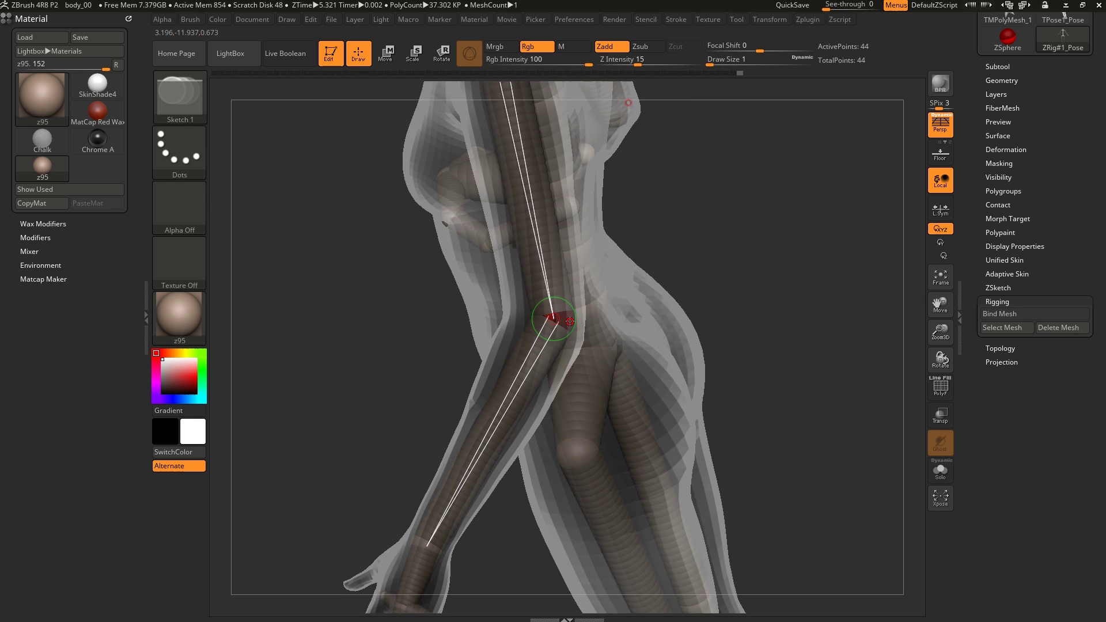
Add small mirrored ZSpheres on the elbow joints and pull one towards the front of the elbow
{"action": "right_click_drag", "start_coordinate": [561, 320], "coordinate": [470, 320]}
{"action": "left_click", "coordinate": [563, 317]}
{"action": "right_click_drag", "start_coordinate": [564, 318], "coordinate": [726, 326]}
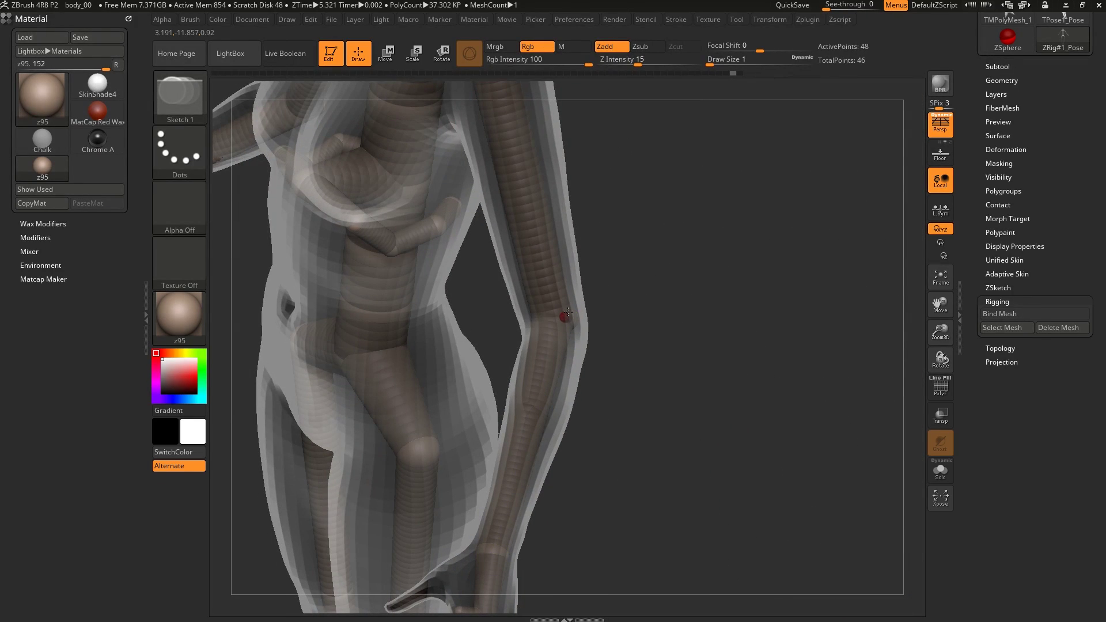
{"action": "key", "text": "w"}
{"action": "right_click_drag", "start_coordinate": [536, 311], "coordinate": [489, 314]}
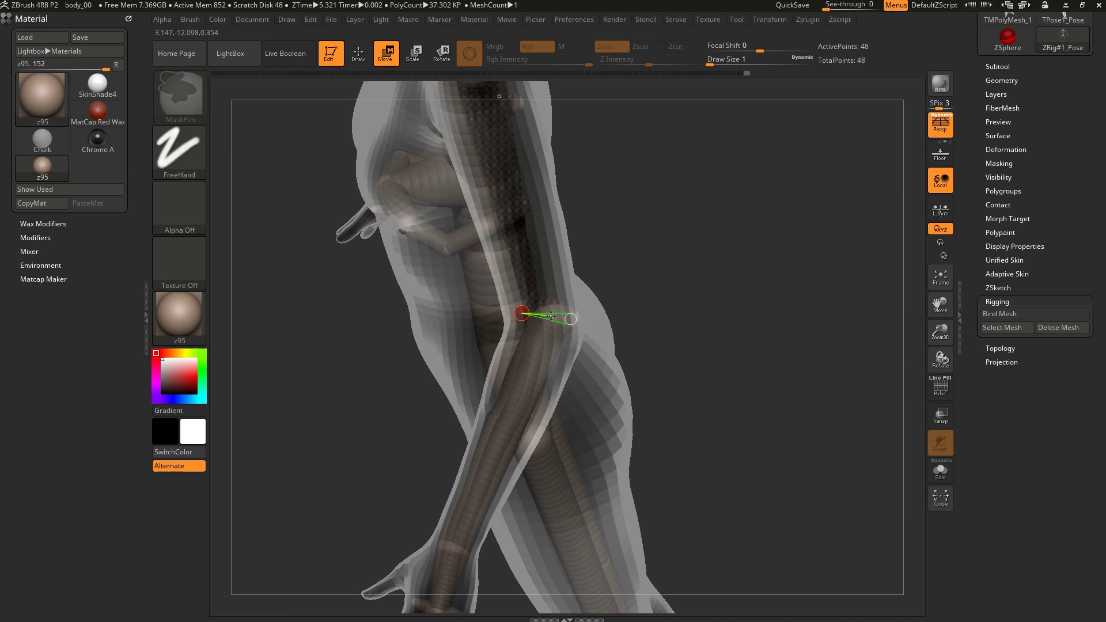
Undo the last elbow changes and reposition the small ZSpheres at the front and back of the elbow joint
{"action": "key", "text": "ctrl+z"}
{"action": "key", "text": "ctrl+z"}
{"action": "right_click_drag", "start_coordinate": [567, 316], "coordinate": [553, 317]}
{"action": "key", "text": "q"}
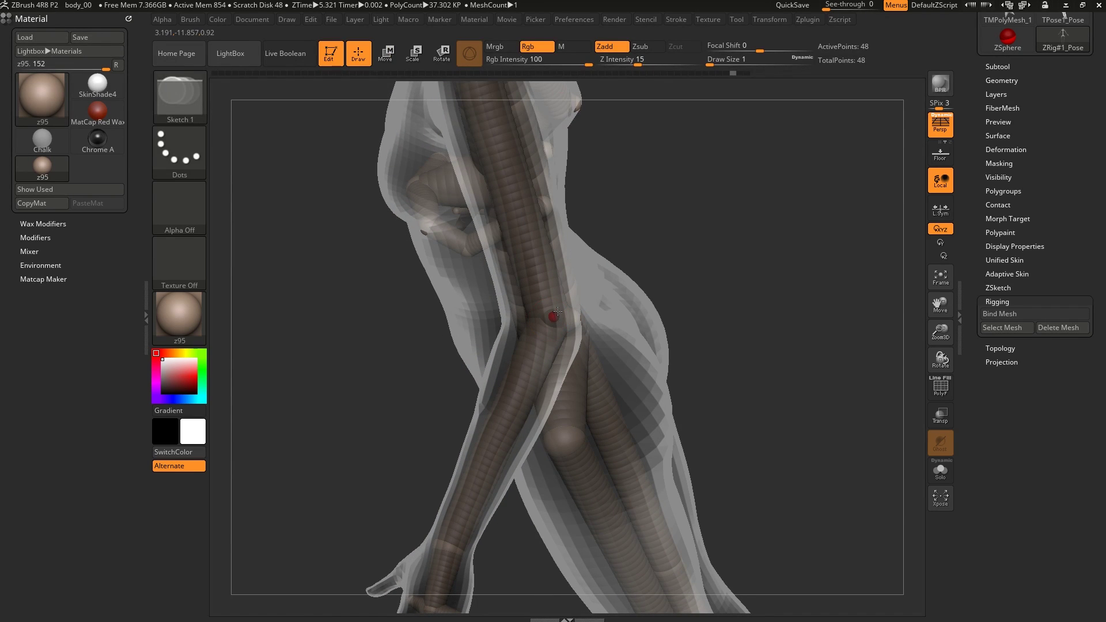
{"action": "key", "text": "w"}
{"action": "mouse_move", "coordinate": [508, 312]}
{"action": "left_mouse_down"}
{"action": "mouse_move", "coordinate": [548, 310]}
{"action": "mouse_move", "coordinate": [521, 313]}
{"action": "left_mouse_up"}
{"action": "right_click_drag", "start_coordinate": [521, 313], "coordinate": [505, 317]}
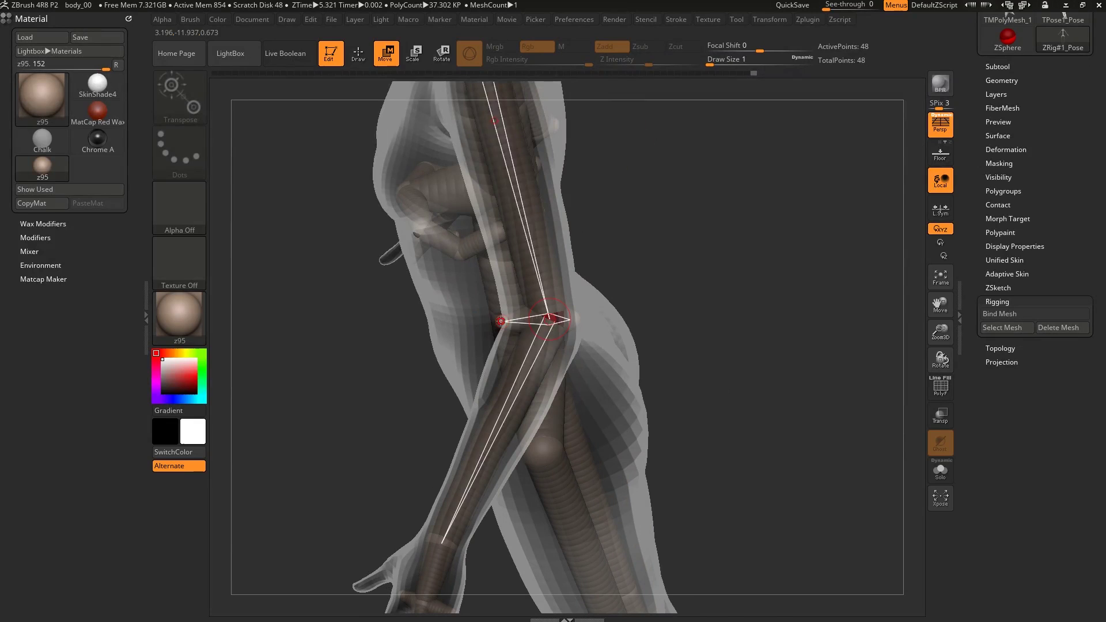
{"action": "left_click_drag", "start_coordinate": [499, 320], "coordinate": [536, 308]}
{"action": "right_click_drag", "start_coordinate": [530, 328], "coordinate": [617, 283]}
{"action": "left_click_drag", "start_coordinate": [616, 283], "coordinate": [695, 324]}
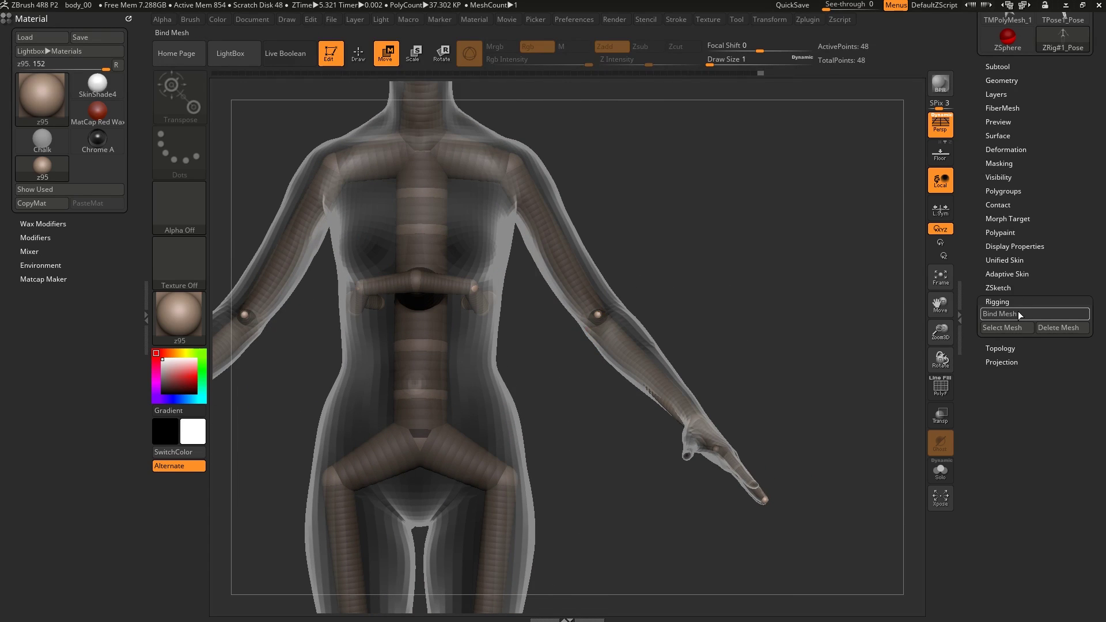
Bind the mesh to the rig, test rotating the arm upwards, and undo the rotation
{"action": "left_click", "coordinate": [989, 316]}
{"action": "key", "text": "e"}
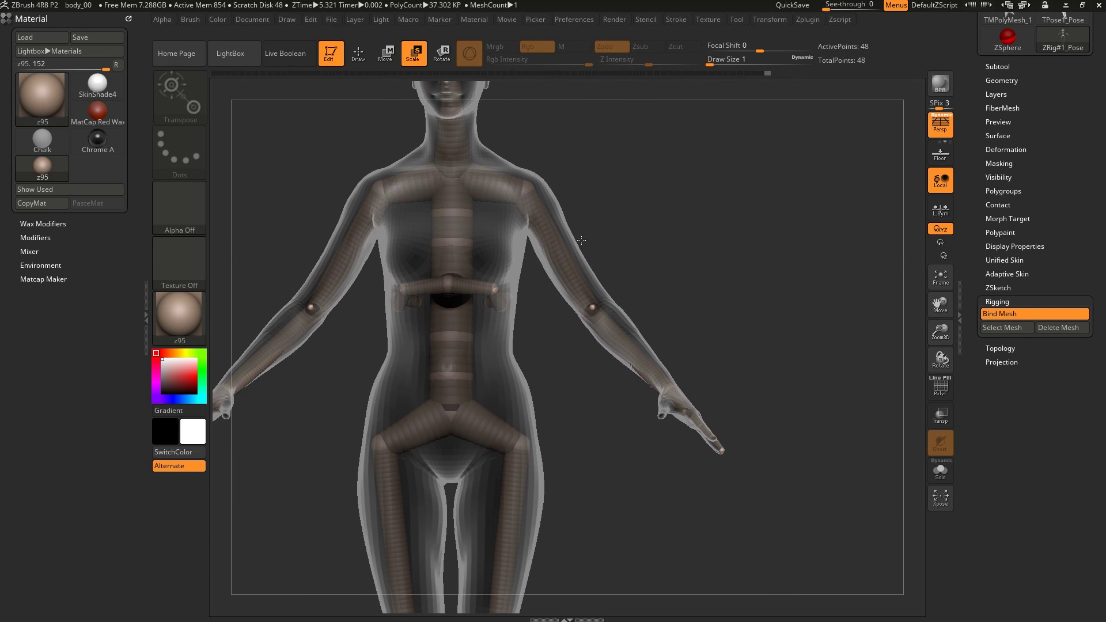
{"action": "key", "text": "r"}
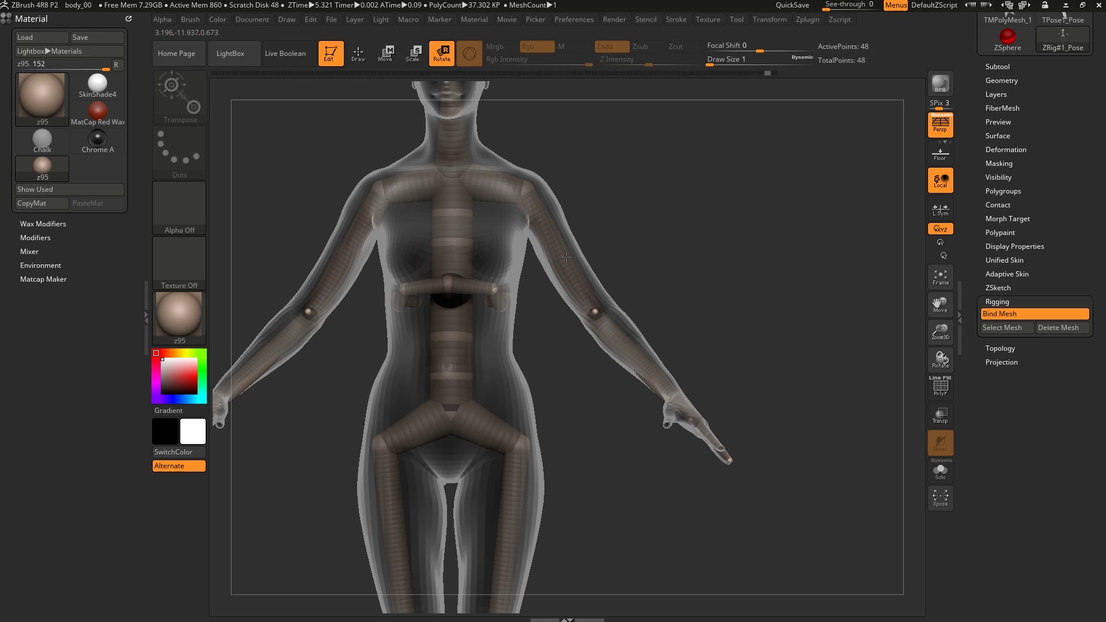
{"action": "mouse_move", "coordinate": [567, 257]}
{"action": "left_mouse_down"}
{"action": "mouse_move", "coordinate": [602, 227]}
{"action": "mouse_move", "coordinate": [667, 132]}
{"action": "left_mouse_up"}
{"action": "key", "text": "ctrl+z"}
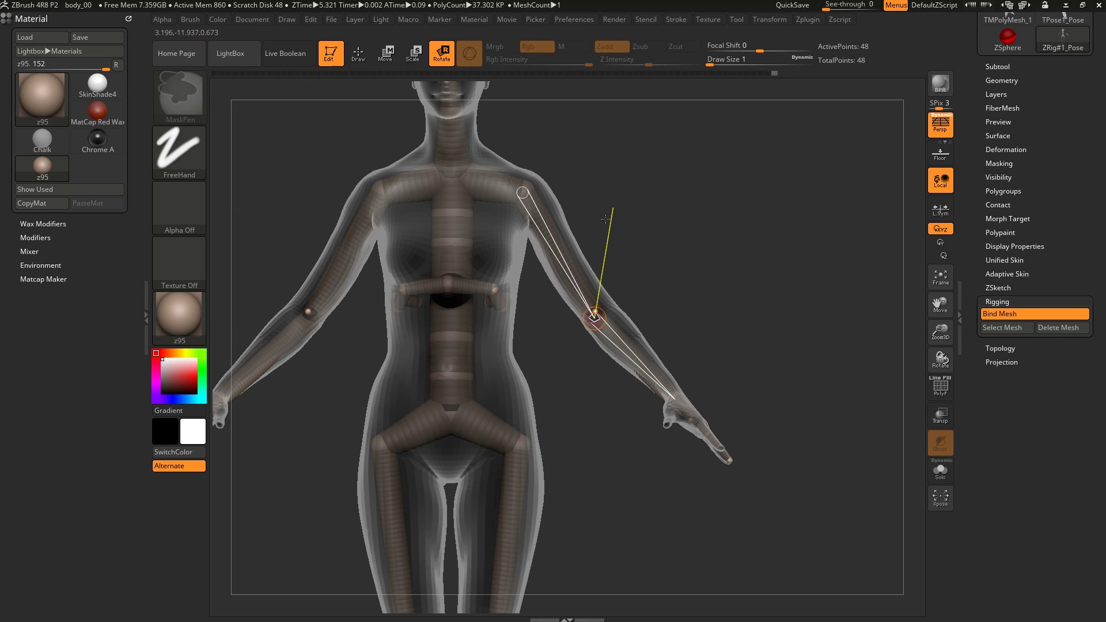
{"action": "left_click_drag", "start_coordinate": [606, 219], "coordinate": [578, 295]}
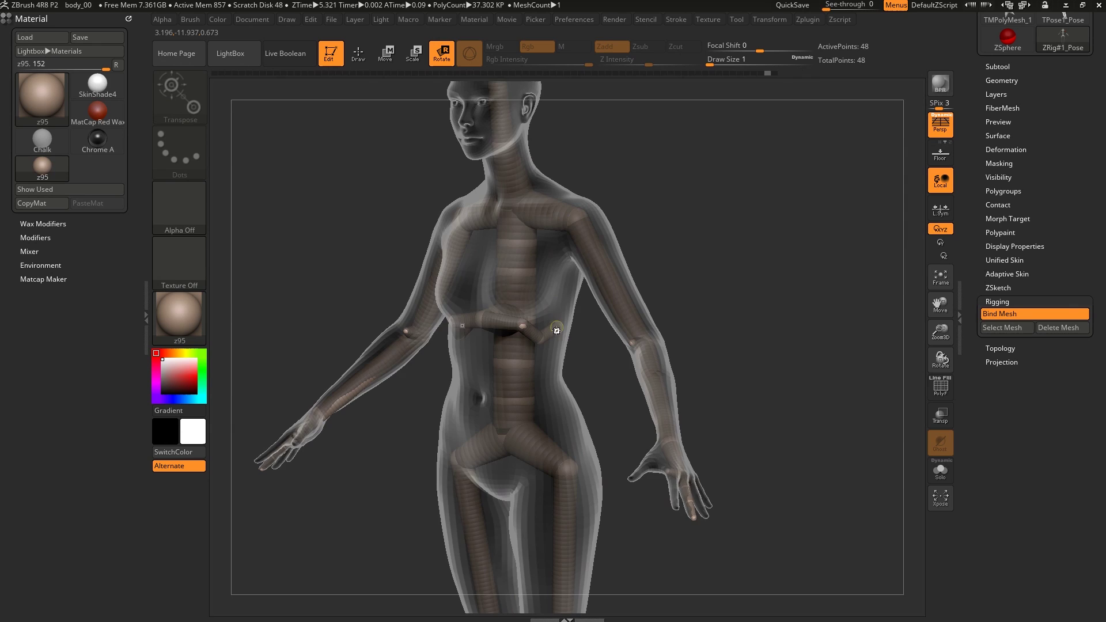
{"action": "left_click_drag", "start_coordinate": [556, 331], "coordinate": [543, 297]}
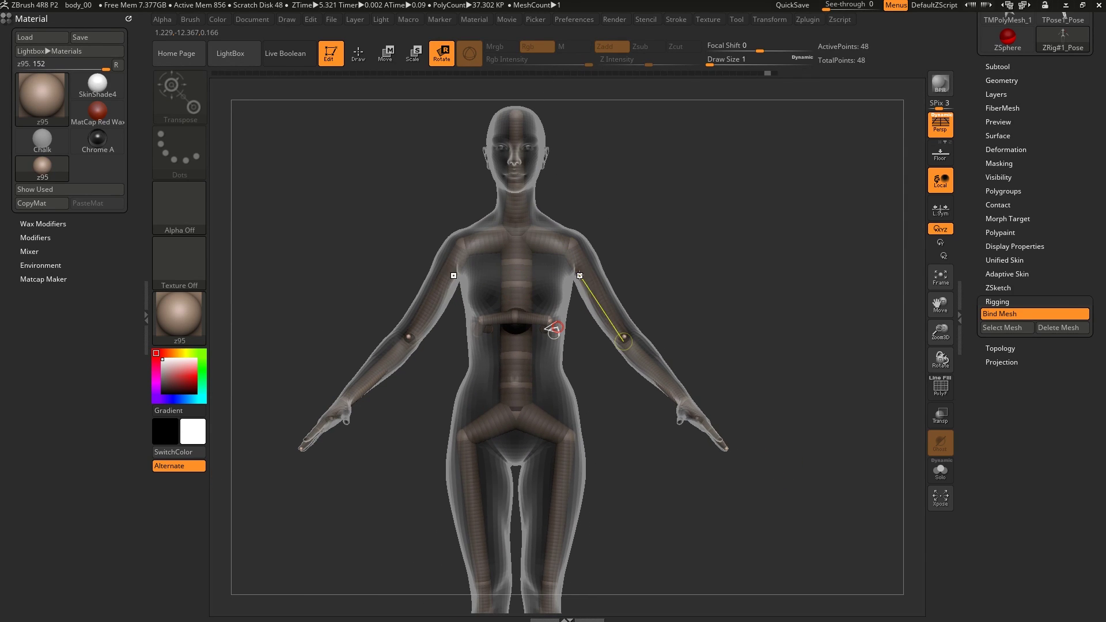
{"action": "left_click_drag", "start_coordinate": [595, 246], "coordinate": [554, 255]}
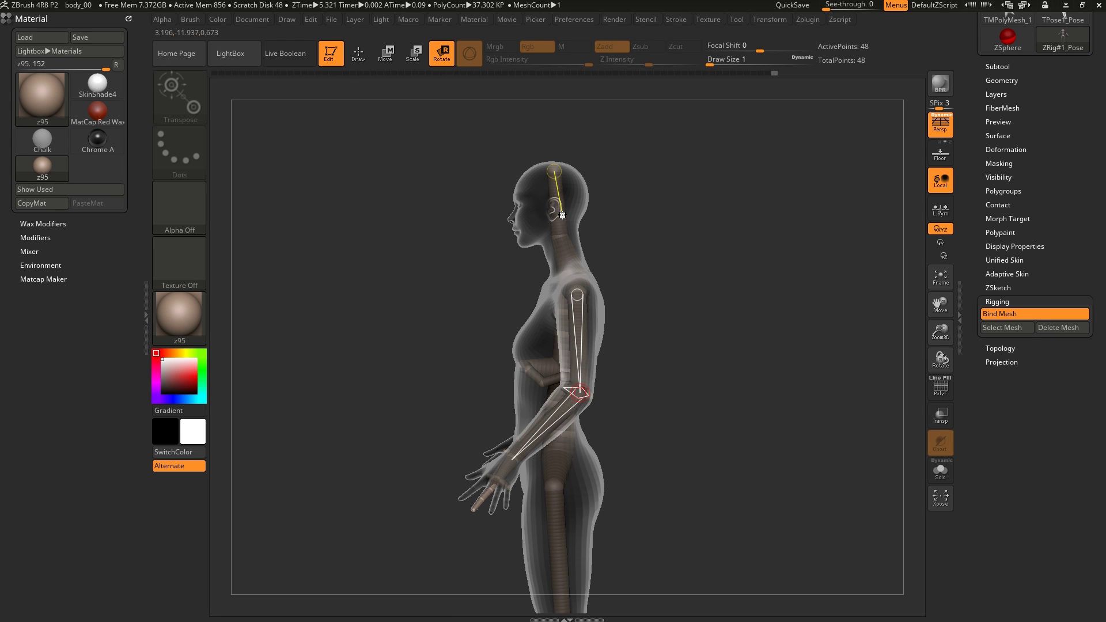
Test tilting the head on the bound mesh, undo the tilt, and unbind the mesh
{"action": "left_click_drag", "start_coordinate": [564, 201], "coordinate": [508, 216]}
{"action": "key", "text": "ctrl+z"}
{"action": "left_click_drag", "start_coordinate": [568, 277], "coordinate": [588, 348], "text": "alt"}
{"action": "mouse_move", "coordinate": [628, 287]}
{"action": "left_mouse_down"}
{"action": "mouse_move", "coordinate": [672, 282]}
{"action": "mouse_move", "coordinate": [642, 281]}
{"action": "left_mouse_up"}
{"action": "left_click", "coordinate": [1015, 314]}
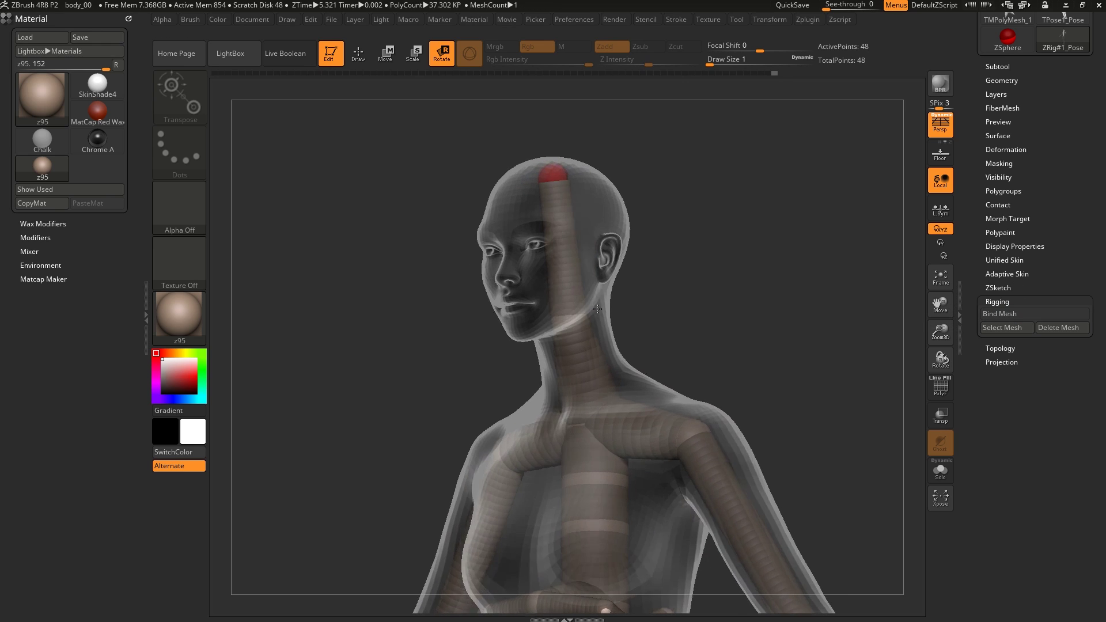
Add a ZSphere on the joint at the base of the head and pull it forward into the jaw
{"action": "left_click", "coordinate": [563, 318]}
{"action": "right_click_drag", "start_coordinate": [564, 317], "coordinate": [545, 324]}
{"action": "key", "text": "w"}
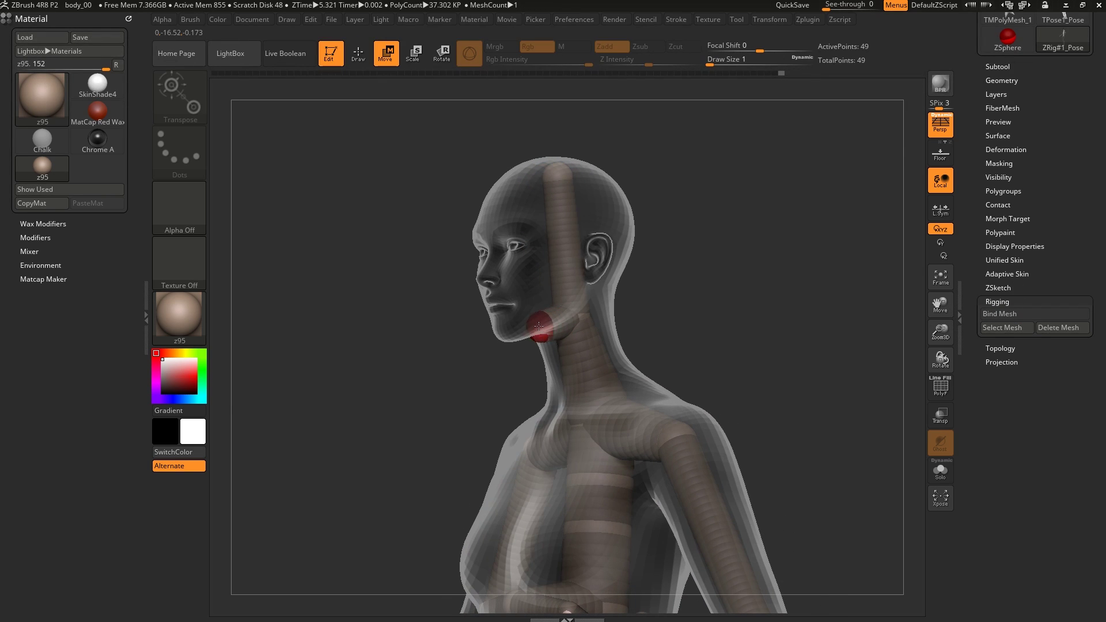
{"action": "left_click_drag", "start_coordinate": [541, 328], "coordinate": [504, 316]}
{"action": "right_click_drag", "start_coordinate": [576, 327], "coordinate": [540, 328]}
{"action": "left_click_drag", "start_coordinate": [497, 321], "coordinate": [491, 314]}
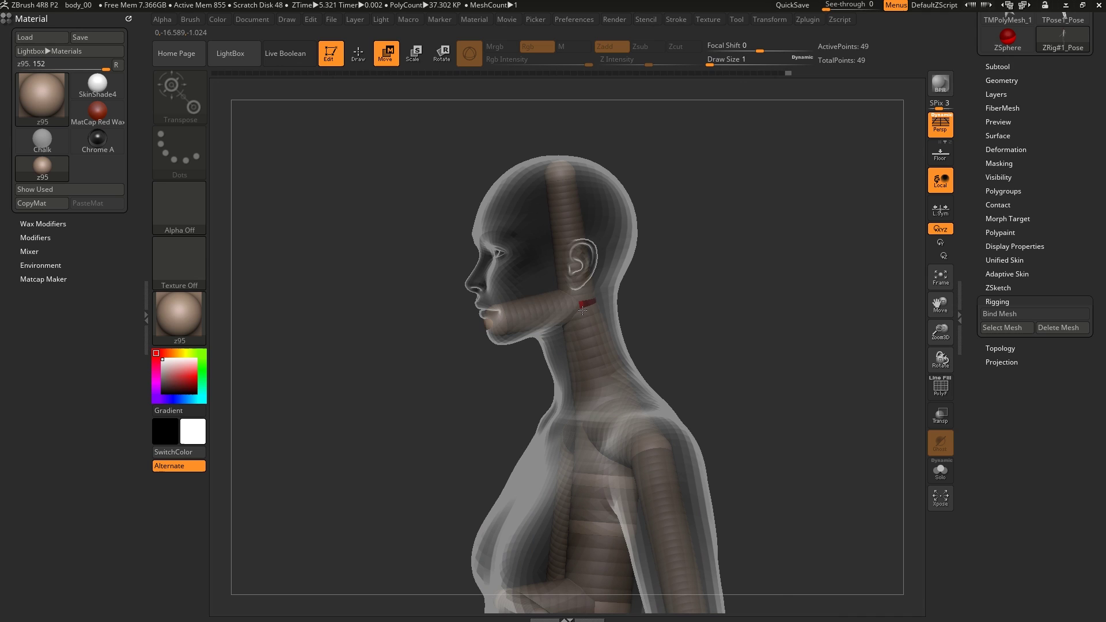
Fine-tune the base-of-head joint and place the jaw ZSphere inside the chin
{"action": "left_click_drag", "start_coordinate": [588, 302], "coordinate": [586, 308]}
{"action": "left_click_drag", "start_coordinate": [494, 318], "coordinate": [503, 340]}
{"action": "right_click_drag", "start_coordinate": [527, 345], "coordinate": [553, 253], "text": "ctrl"}
{"action": "right_click_drag", "start_coordinate": [565, 207], "coordinate": [558, 315], "text": "alt"}
{"action": "left_click_drag", "start_coordinate": [476, 212], "coordinate": [479, 202]}
{"action": "right_click_drag", "start_coordinate": [544, 246], "coordinate": [566, 180], "text": "ctrl"}
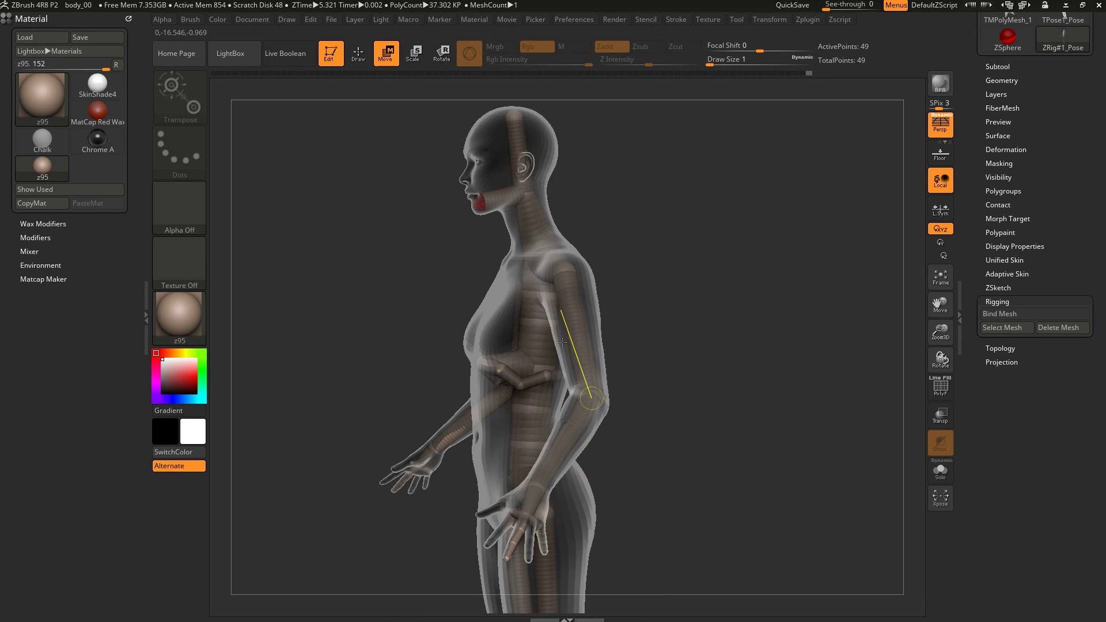
Examine the whole rig inside the body from the side, the front and at an angle
{"action": "mouse_move", "coordinate": [564, 308]}
{"action": "right_mouse_down", "text": "shift"}
{"action": "mouse_move", "coordinate": [599, 316]}
{"action": "mouse_move", "coordinate": [565, 298]}
{"action": "right_mouse_up", "text": "shift"}
{"action": "left_click_drag", "start_coordinate": [606, 395], "coordinate": [608, 313], "text": "alt"}
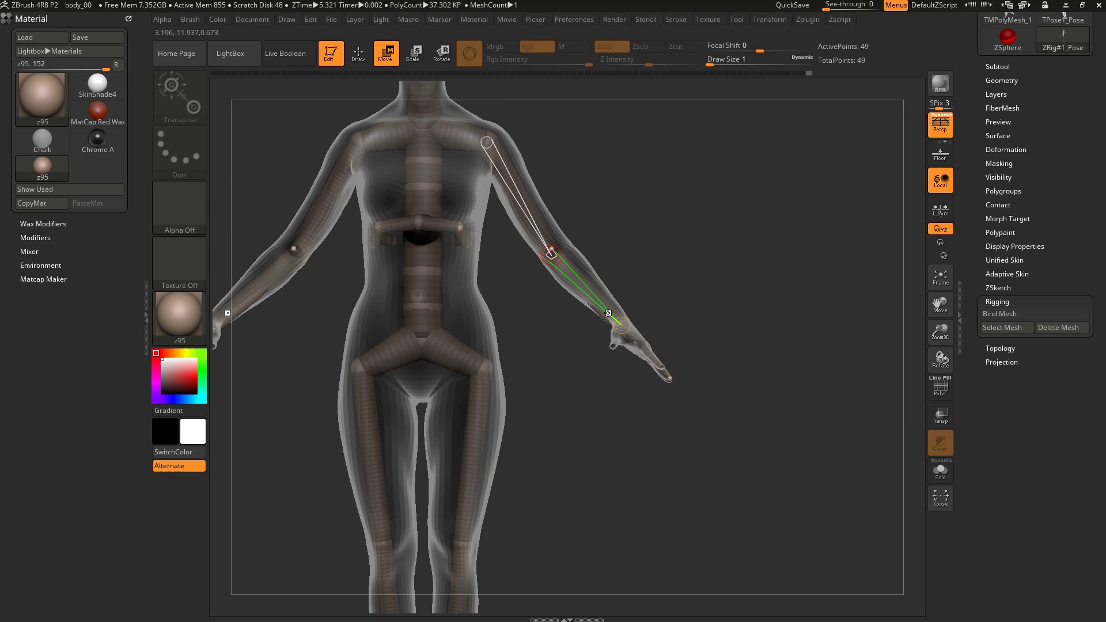
{"action": "right_click_drag", "start_coordinate": [621, 315], "coordinate": [663, 448]}
{"action": "right_click_drag", "start_coordinate": [657, 502], "coordinate": [717, 490], "text": "alt"}
{"action": "right_click_drag", "start_coordinate": [708, 346], "coordinate": [625, 238], "text": "shift"}
{"action": "mouse_move", "coordinate": [625, 237]}
{"action": "right_mouse_down", "text": "alt"}
{"action": "mouse_move", "coordinate": [737, 233]}
{"action": "mouse_move", "coordinate": [642, 240]}
{"action": "mouse_move", "coordinate": [641, 231]}
{"action": "right_mouse_up", "text": "alt"}
{"action": "right_click_drag", "start_coordinate": [641, 230], "coordinate": [674, 249], "text": "alt"}
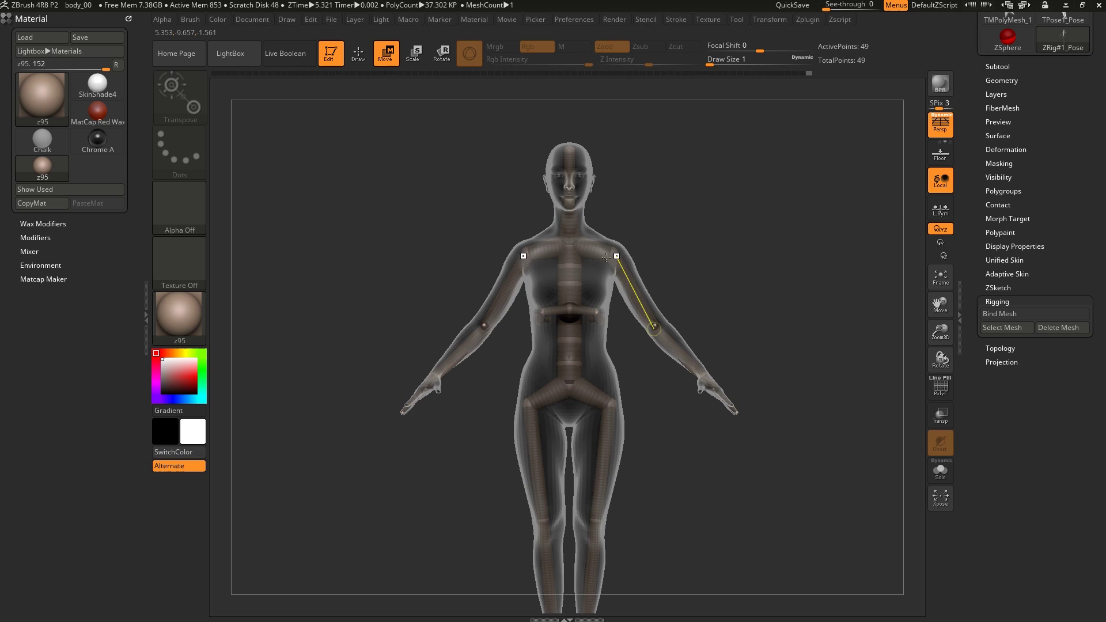
{"action": "right_click_drag", "start_coordinate": [606, 257], "coordinate": [648, 281]}
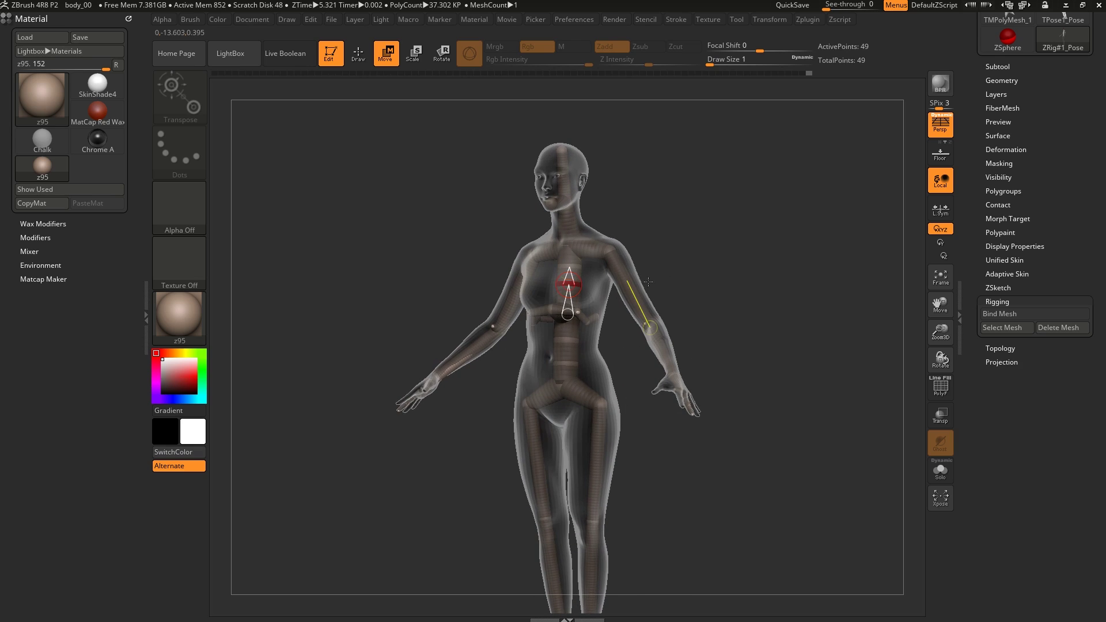
Bind the mesh again and raise the figure's left arm out to the side until it is nearly horizontal
{"action": "left_click", "coordinate": [997, 313]}
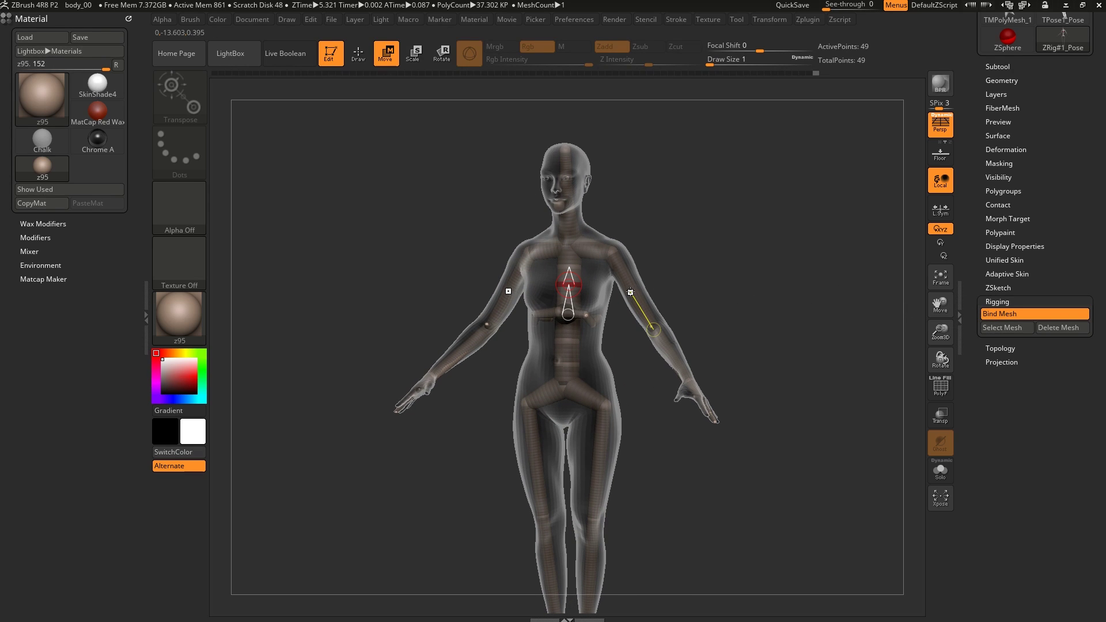
{"action": "right_click_drag", "start_coordinate": [628, 287], "coordinate": [638, 283]}
{"action": "key", "text": "e"}
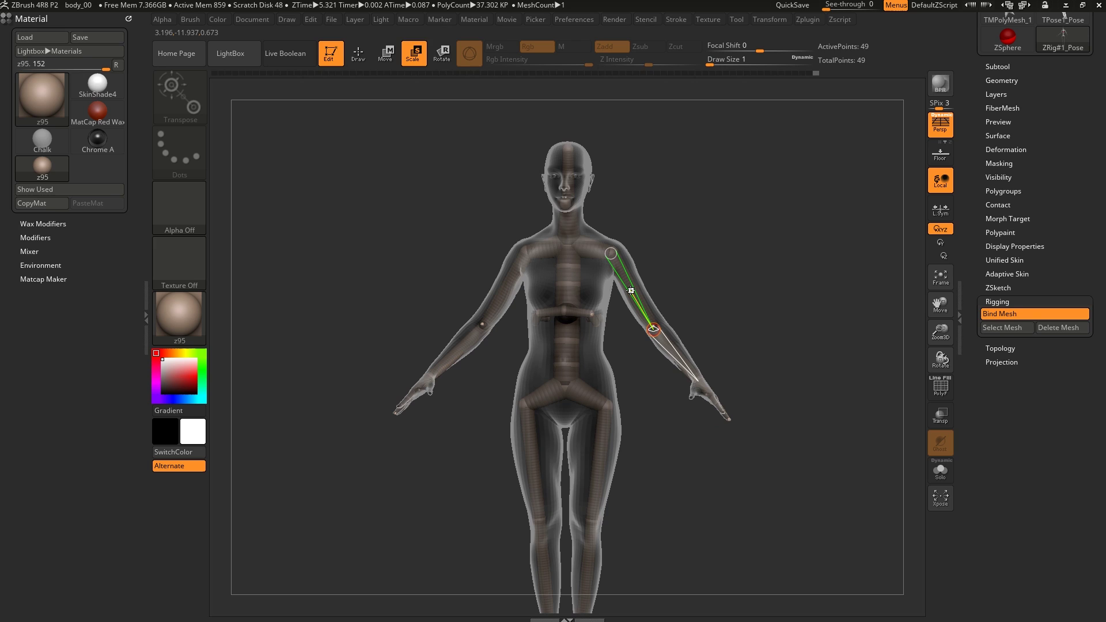
{"action": "key", "text": "r"}
{"action": "left_click_drag", "start_coordinate": [632, 292], "coordinate": [633, 280]}
{"action": "right_click_drag", "start_coordinate": [633, 282], "coordinate": [630, 303], "text": "ctrl"}
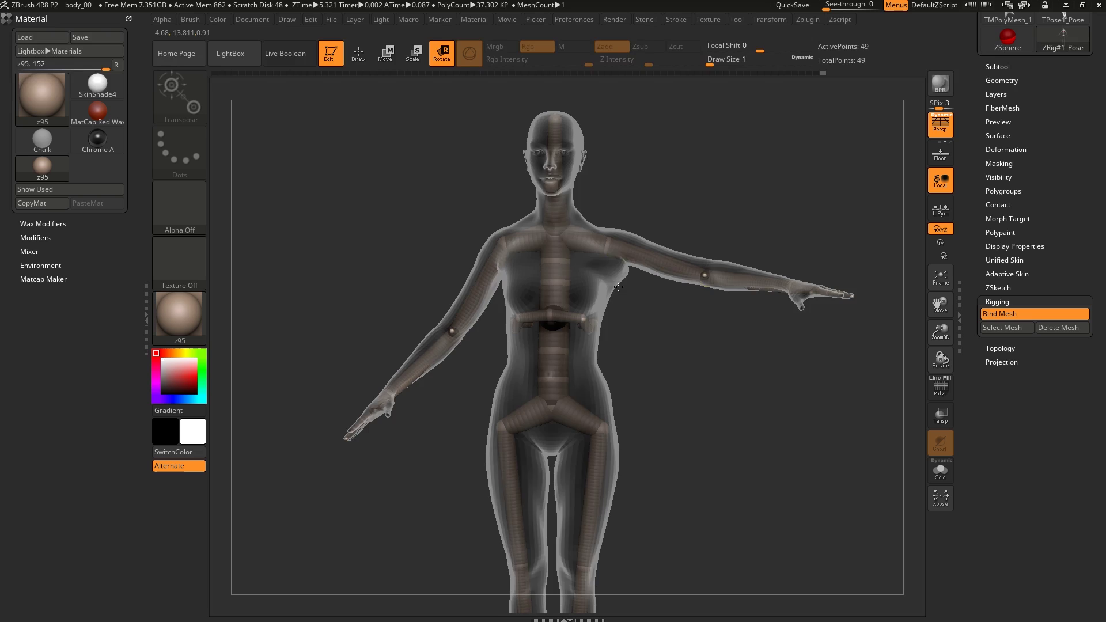
Adjust the raised left arm and raise the figure's right arm to nearly horizontal as well
{"action": "right_click_drag", "start_coordinate": [618, 287], "coordinate": [570, 273]}
{"action": "left_click_drag", "start_coordinate": [662, 275], "coordinate": [642, 301]}
{"action": "right_click_drag", "start_coordinate": [610, 288], "coordinate": [653, 279]}
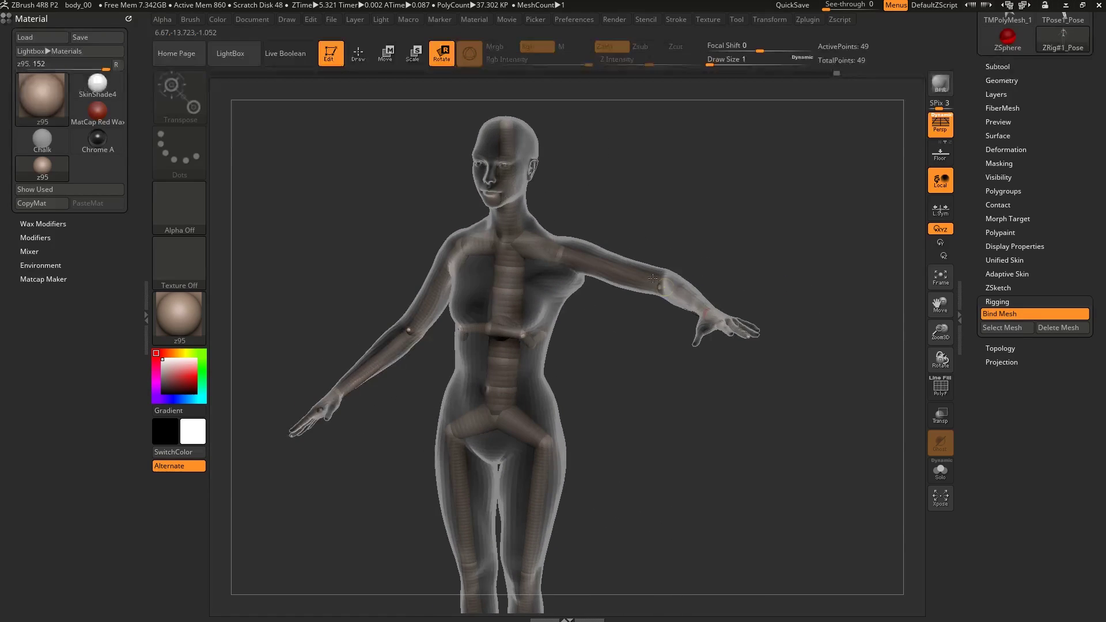
{"action": "left_click_drag", "start_coordinate": [414, 332], "coordinate": [375, 278]}
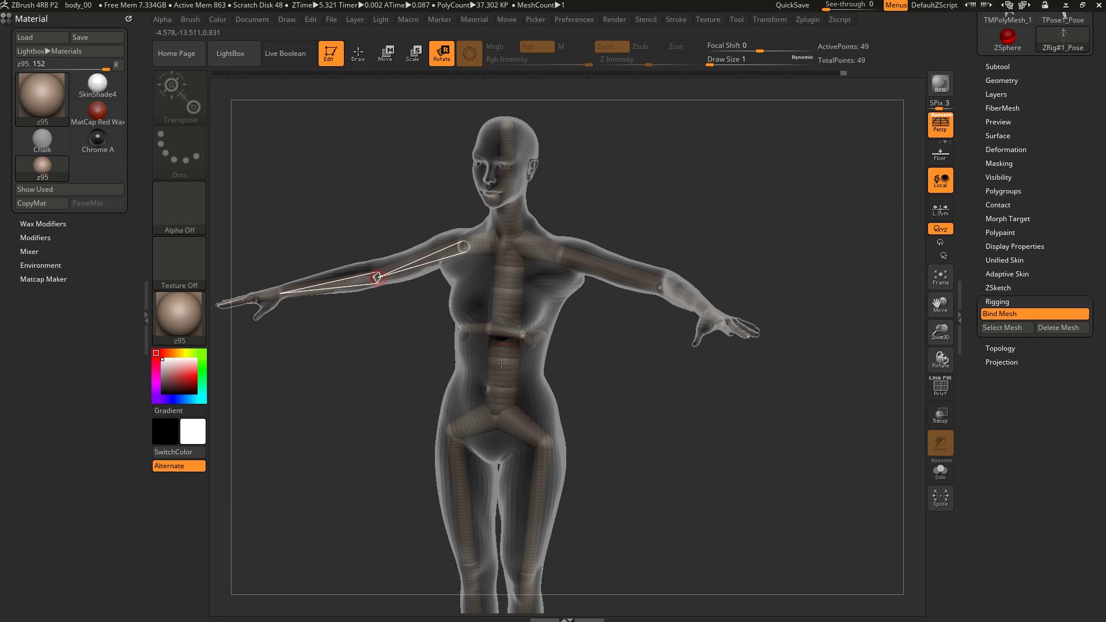
Test backward bends of the torso at the spine joints, and undo the excess rotations
{"action": "mouse_move", "coordinate": [523, 402]}
{"action": "right_mouse_down", "text": "alt"}
{"action": "mouse_move", "coordinate": [549, 307]}
{"action": "mouse_move", "coordinate": [529, 281]}
{"action": "right_mouse_up", "text": "alt"}
{"action": "left_click_drag", "start_coordinate": [538, 242], "coordinate": [505, 233]}
{"action": "key", "text": "ctrl+z"}
{"action": "left_click_drag", "start_coordinate": [536, 282], "coordinate": [568, 244]}
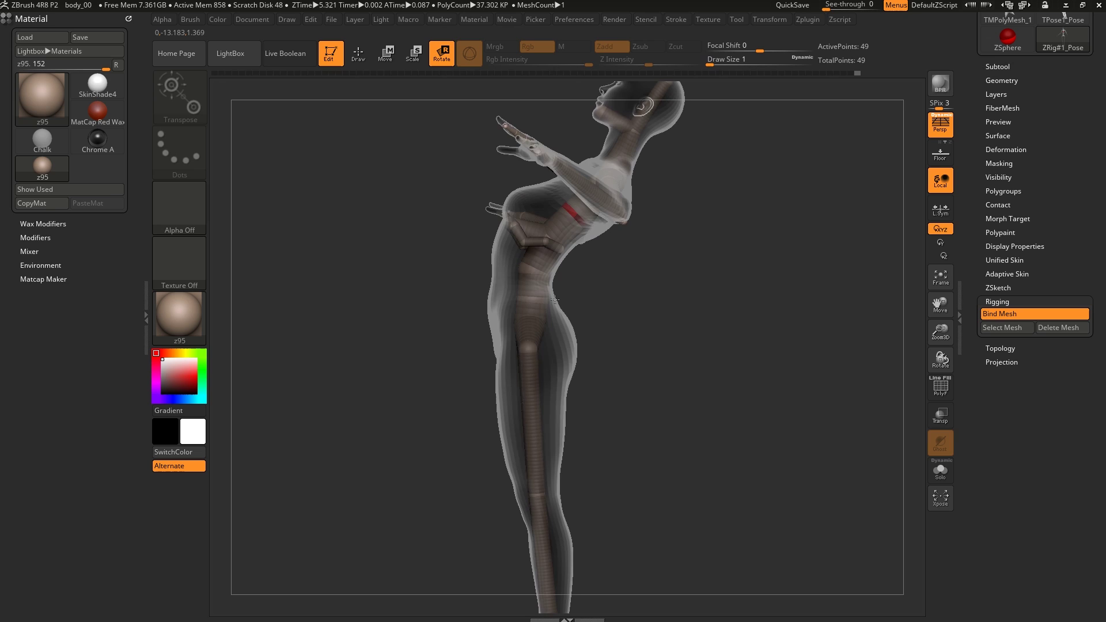
{"action": "key", "text": "ctrl+z"}
Rotate both legs outwards at the hips into a wide stance
{"action": "right_click_drag", "start_coordinate": [535, 385], "coordinate": [555, 364]}
{"action": "left_click_drag", "start_coordinate": [533, 371], "coordinate": [547, 362]}
{"action": "right_click_drag", "start_coordinate": [548, 362], "coordinate": [568, 369]}
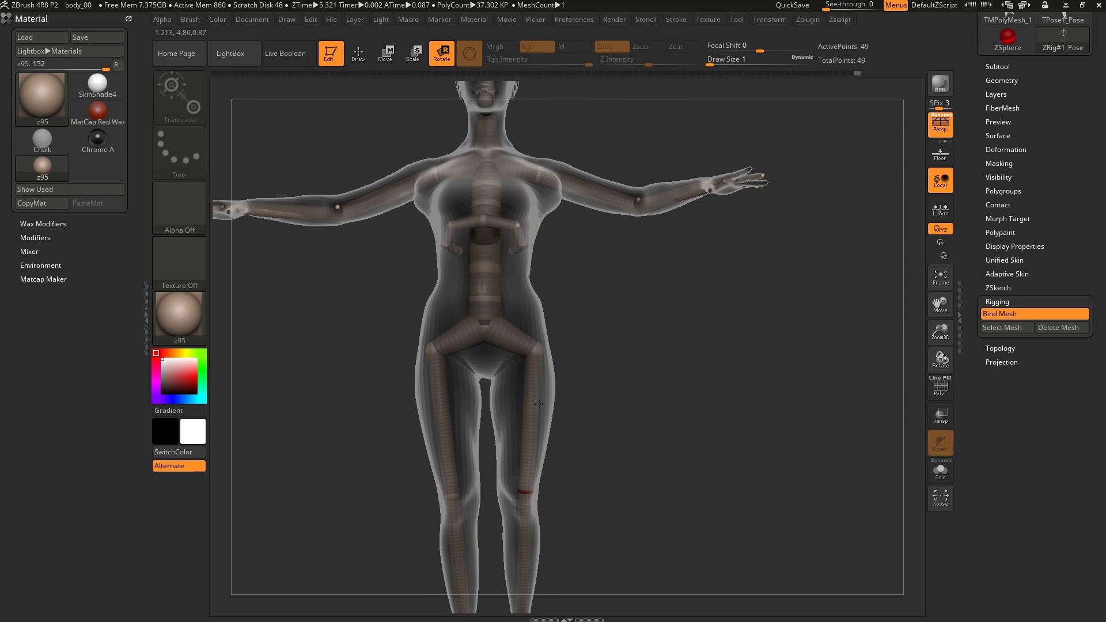
{"action": "left_click_drag", "start_coordinate": [529, 398], "coordinate": [542, 390]}
{"action": "right_click_drag", "start_coordinate": [542, 391], "coordinate": [505, 419]}
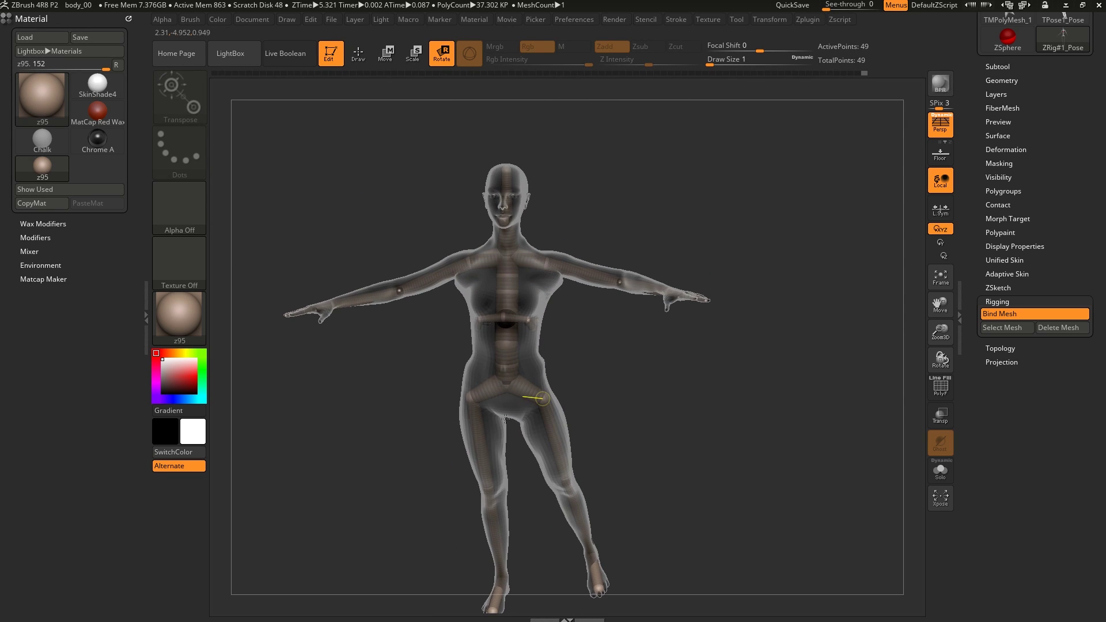
{"action": "left_click_drag", "start_coordinate": [484, 405], "coordinate": [425, 443]}
Test rotating the head, undo the first rotation, and rotate it again at the joint behind the jaw
{"action": "right_click_drag", "start_coordinate": [425, 443], "coordinate": [465, 226]}
{"action": "mouse_move", "coordinate": [464, 227]}
{"action": "left_mouse_down"}
{"action": "mouse_move", "coordinate": [496, 239]}
{"action": "mouse_move", "coordinate": [518, 227]}
{"action": "left_mouse_up"}
{"action": "key", "text": "ctrl+z"}
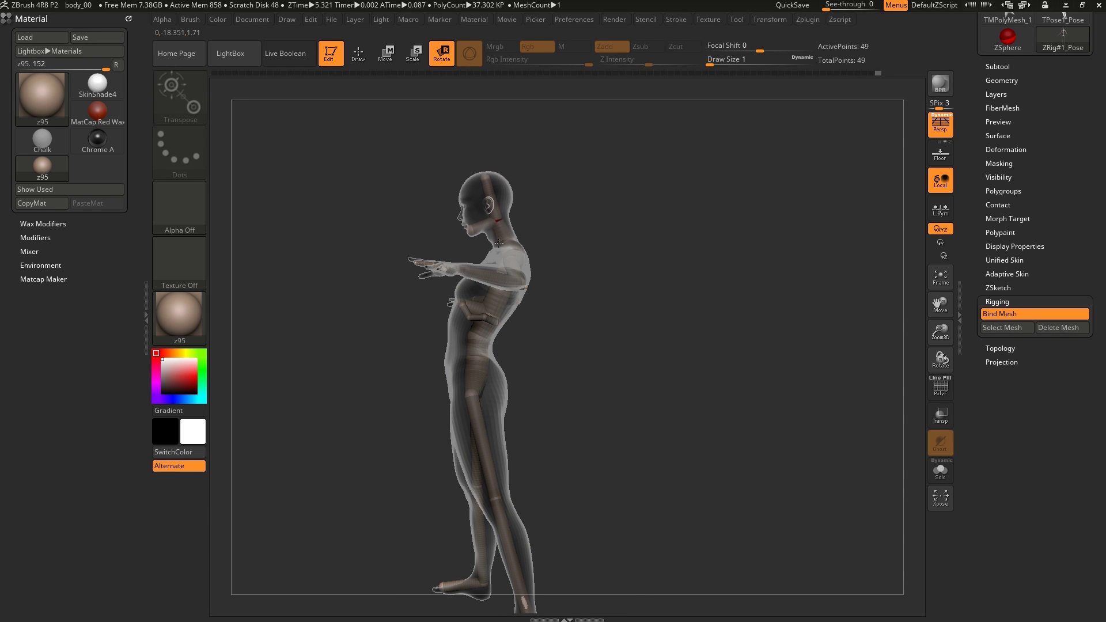
{"action": "right_click_drag", "start_coordinate": [497, 243], "coordinate": [454, 192]}
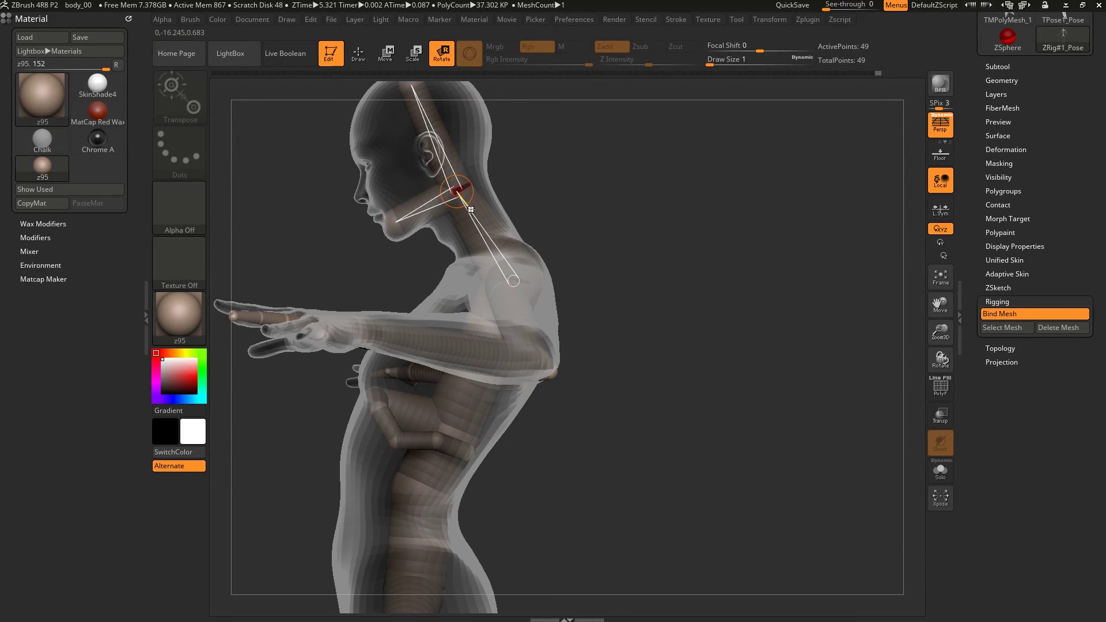
{"action": "left_click_drag", "start_coordinate": [455, 192], "coordinate": [480, 193]}
Bend the torso backwards at the waist joints, and undo the last rotation
{"action": "right_click_drag", "start_coordinate": [461, 404], "coordinate": [481, 305]}
{"action": "left_click_drag", "start_coordinate": [456, 386], "coordinate": [481, 372]}
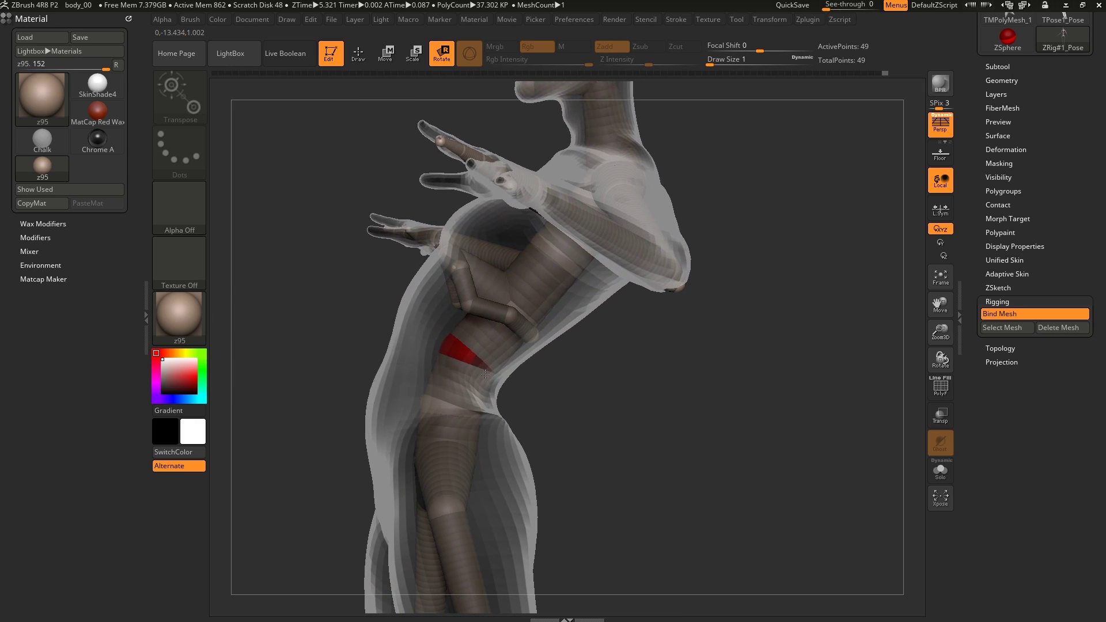
{"action": "right_click_drag", "start_coordinate": [461, 357], "coordinate": [509, 345]}
{"action": "right_click_drag", "start_coordinate": [510, 346], "coordinate": [547, 299], "text": "ctrl"}
{"action": "key", "text": "ctrl+z"}
Rotate the legs individually at the hips and lower one arm to form an asymmetrical standing pose
{"action": "right_click_drag", "start_coordinate": [369, 242], "coordinate": [369, 173], "text": "ctrl"}
{"action": "left_click_drag", "start_coordinate": [559, 398], "coordinate": [555, 400]}
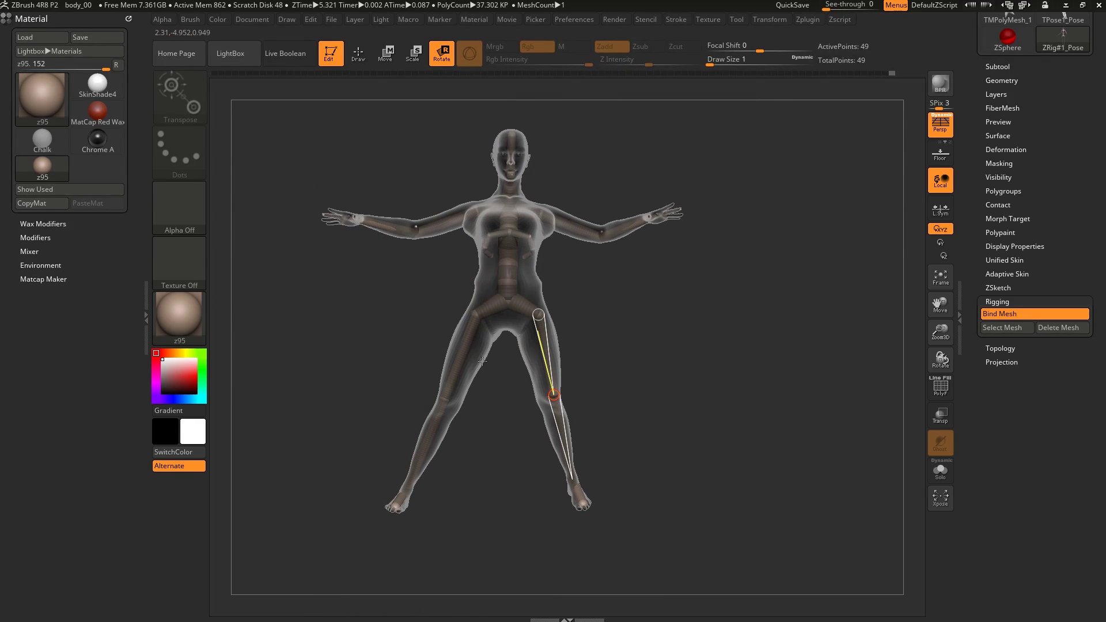
{"action": "left_click_drag", "start_coordinate": [442, 401], "coordinate": [455, 403]}
{"action": "left_click_drag", "start_coordinate": [497, 340], "coordinate": [527, 348]}
{"action": "right_click_drag", "start_coordinate": [533, 363], "coordinate": [550, 339]}
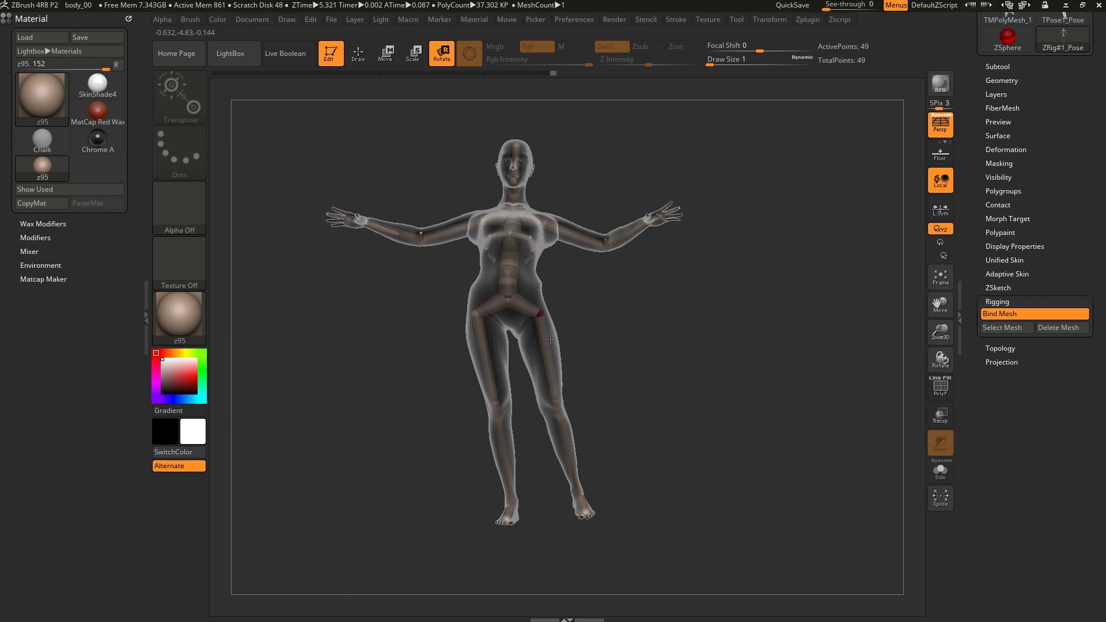
{"action": "left_click_drag", "start_coordinate": [433, 231], "coordinate": [440, 257]}
Transfer the posed Transpose Master mesh back to the original body subtools
{"action": "right_click_drag", "start_coordinate": [599, 273], "coordinate": [554, 283]}
{"action": "left_click_drag", "start_coordinate": [967, 145], "coordinate": [961, 279]}
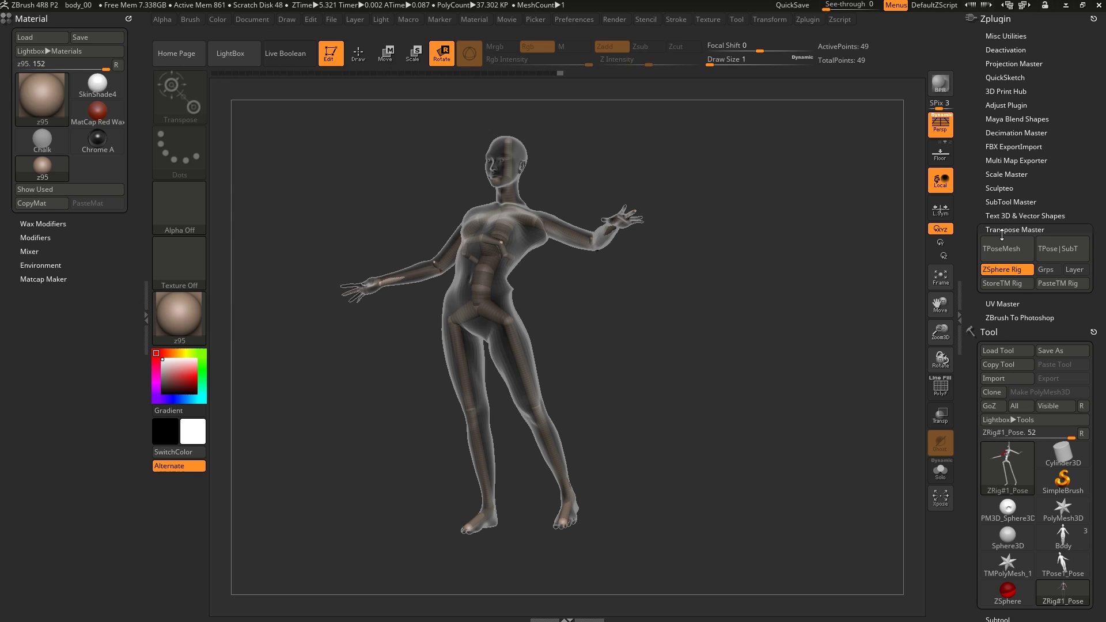
{"action": "left_click", "coordinate": [1065, 254]}
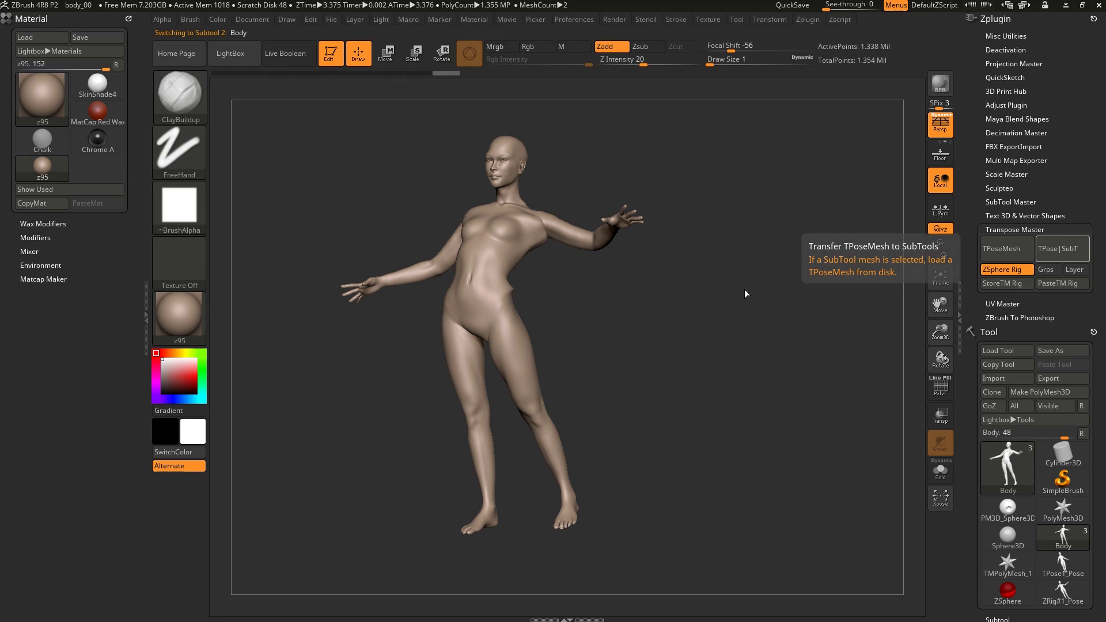
Examine the deformation of the face, chest, shoulders and waist on the posed body
{"action": "left_click_drag", "start_coordinate": [741, 279], "coordinate": [700, 322]}
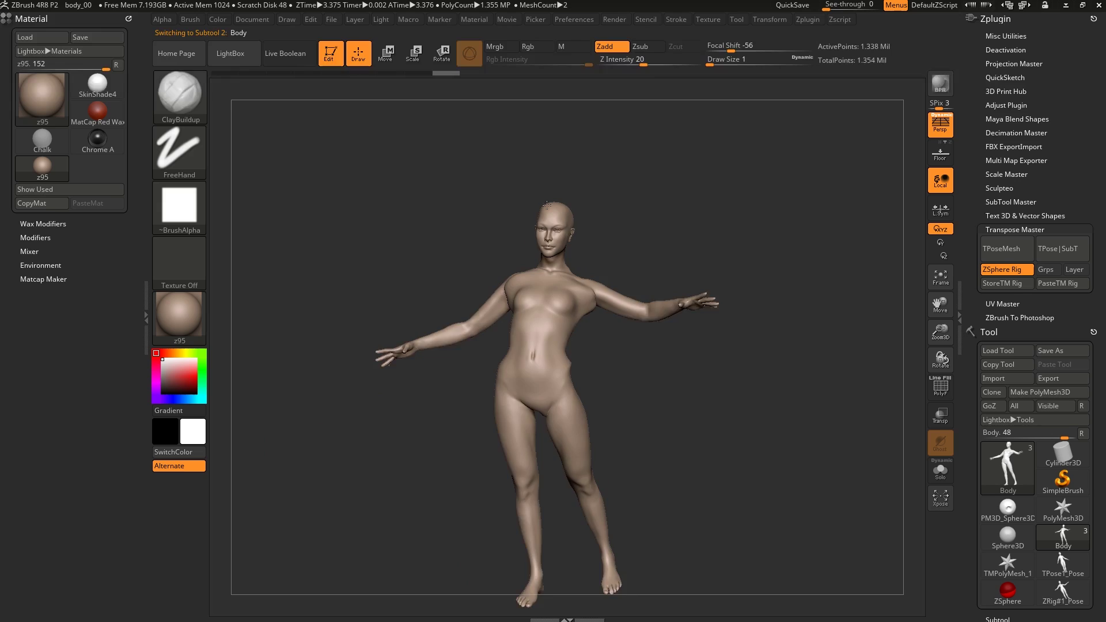
{"action": "right_click_drag", "start_coordinate": [547, 205], "coordinate": [571, 287], "text": "ctrl"}
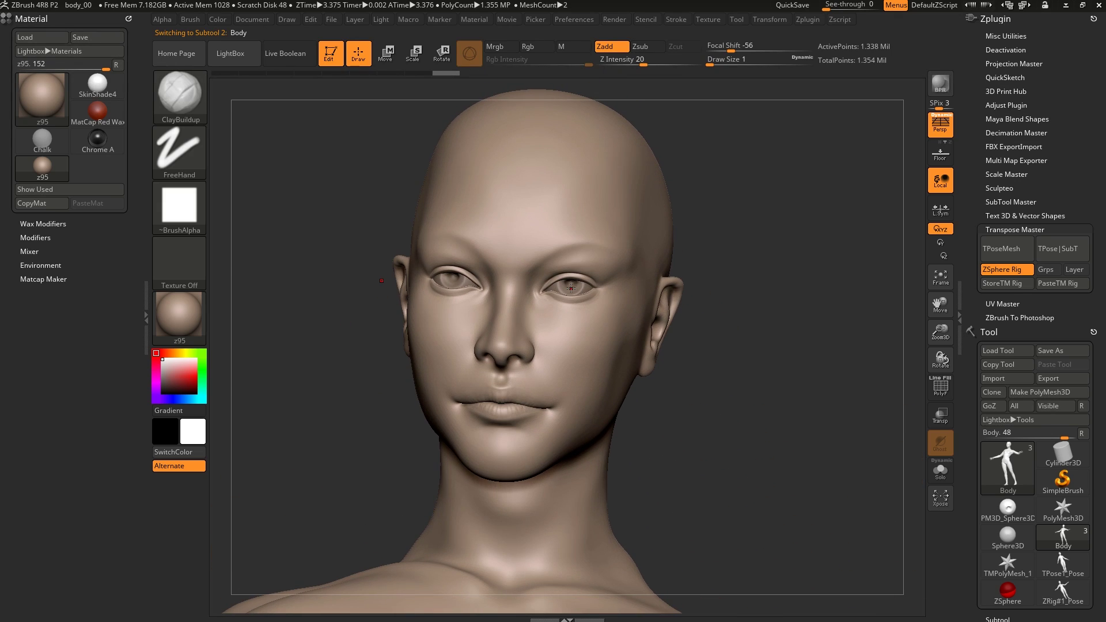
{"action": "scroll", "coordinate": [571, 287], "scroll_direction": "down", "scroll_amount": 3}
{"action": "scroll", "coordinate": [530, 250], "scroll_direction": "down", "scroll_amount": 3}
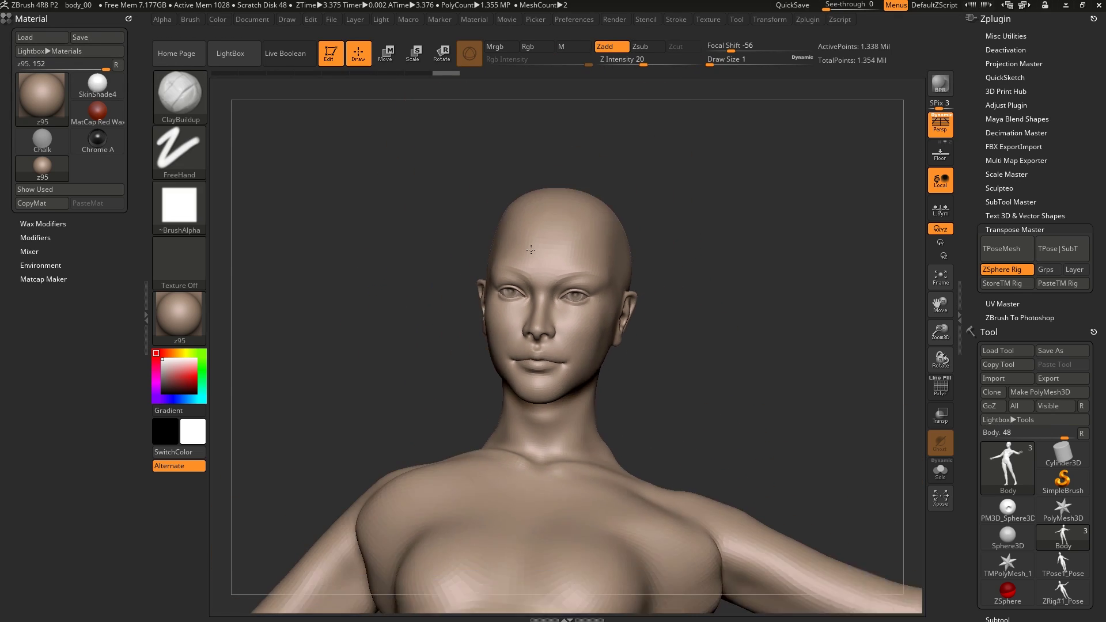
{"action": "right_click_drag", "start_coordinate": [531, 250], "coordinate": [527, 222], "text": "ctrl"}
{"action": "right_click_drag", "start_coordinate": [554, 323], "coordinate": [518, 173], "text": "alt"}
{"action": "right_click_drag", "start_coordinate": [610, 288], "coordinate": [629, 345]}
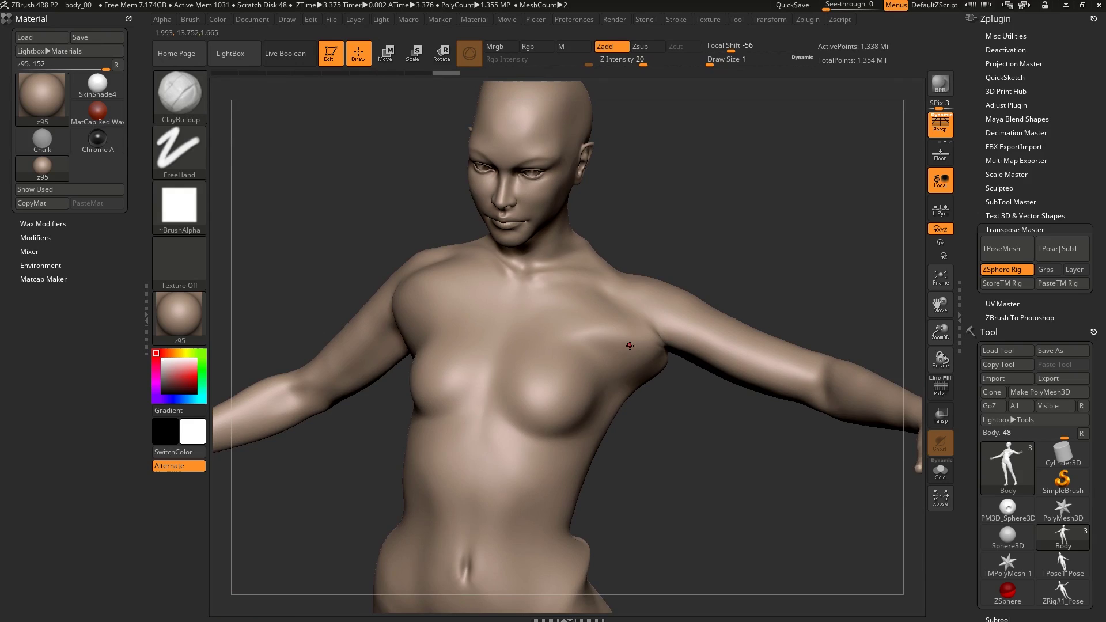
{"action": "left_click_drag", "start_coordinate": [630, 345], "coordinate": [636, 317]}
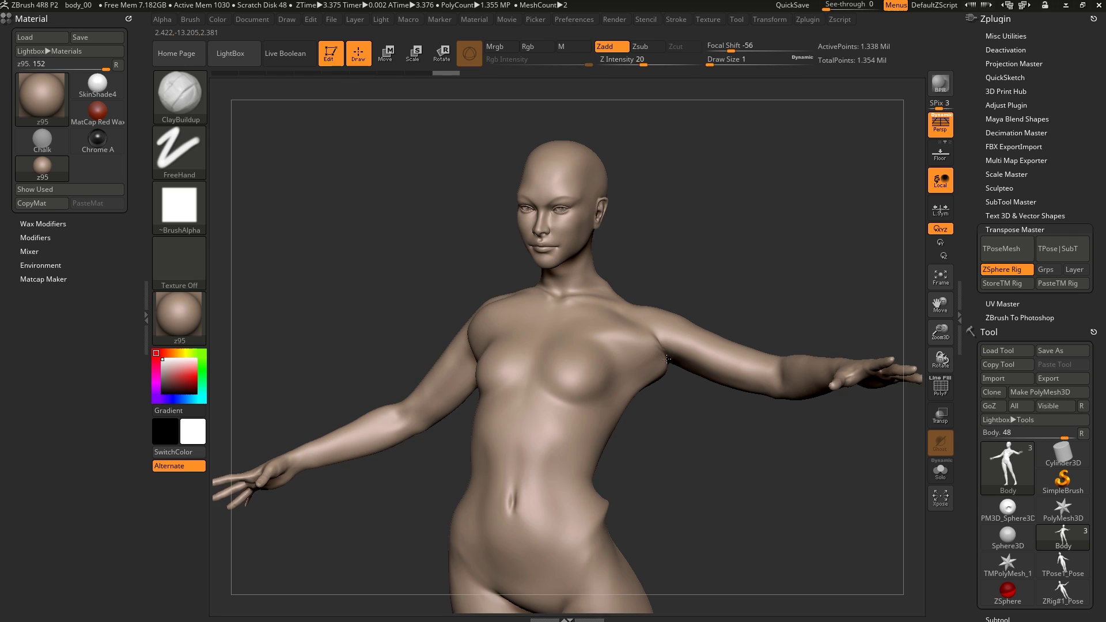
{"action": "left_click_drag", "start_coordinate": [667, 359], "coordinate": [662, 358]}
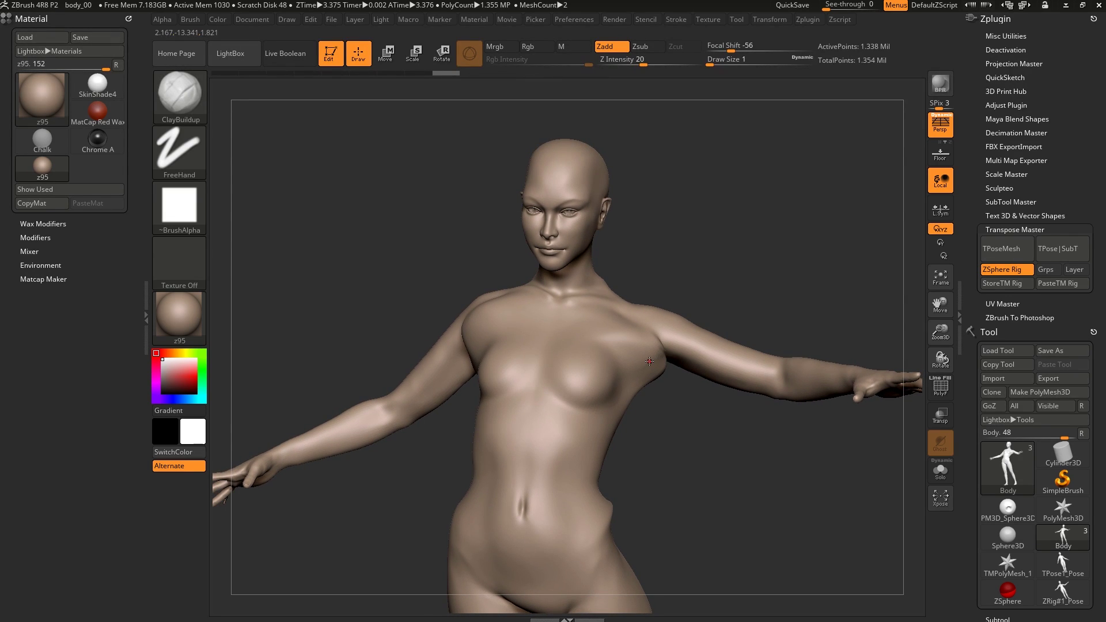
Drop to a lower subdivision level, set the draw size to 351, and smooth the armpit beside the chest
{"action": "key", "text": "shift"}
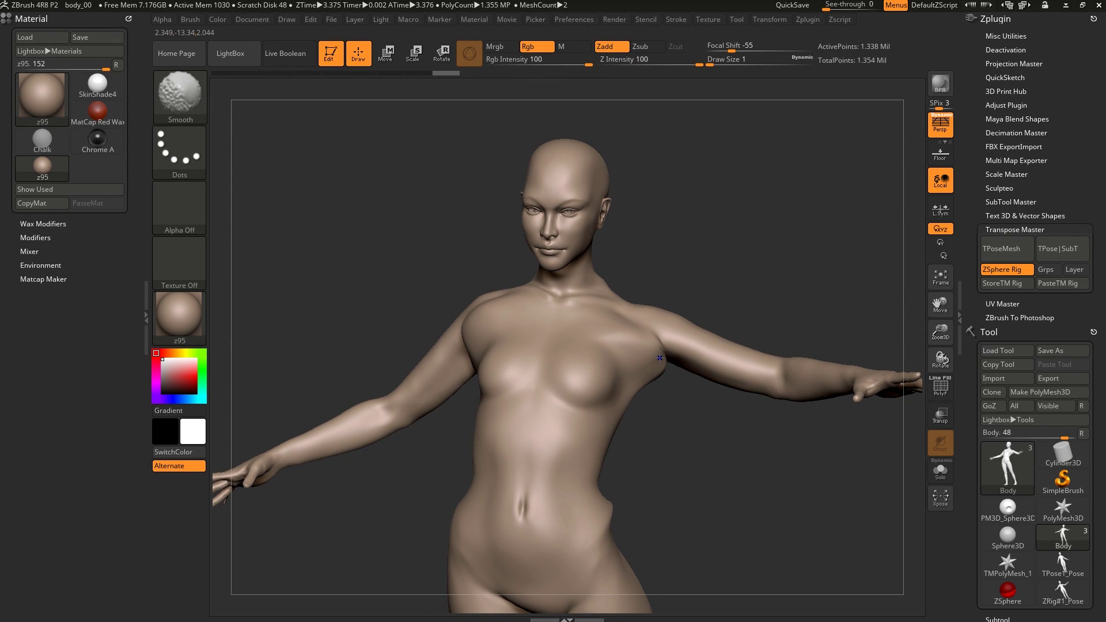
{"action": "mouse_move", "coordinate": [660, 358]}
{"action": "right_mouse_down", "text": "shift"}
{"action": "mouse_move", "coordinate": [655, 348]}
{"action": "mouse_move", "coordinate": [647, 367]}
{"action": "right_mouse_up", "text": "shift"}
{"action": "key", "text": "shift"}
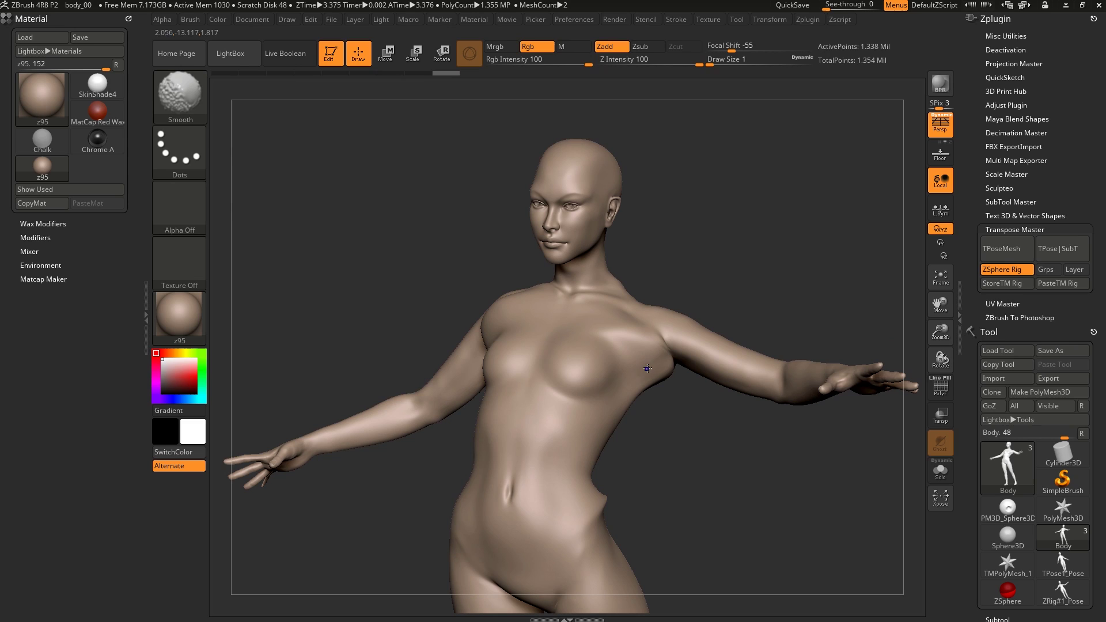
{"action": "key", "text": "s"}
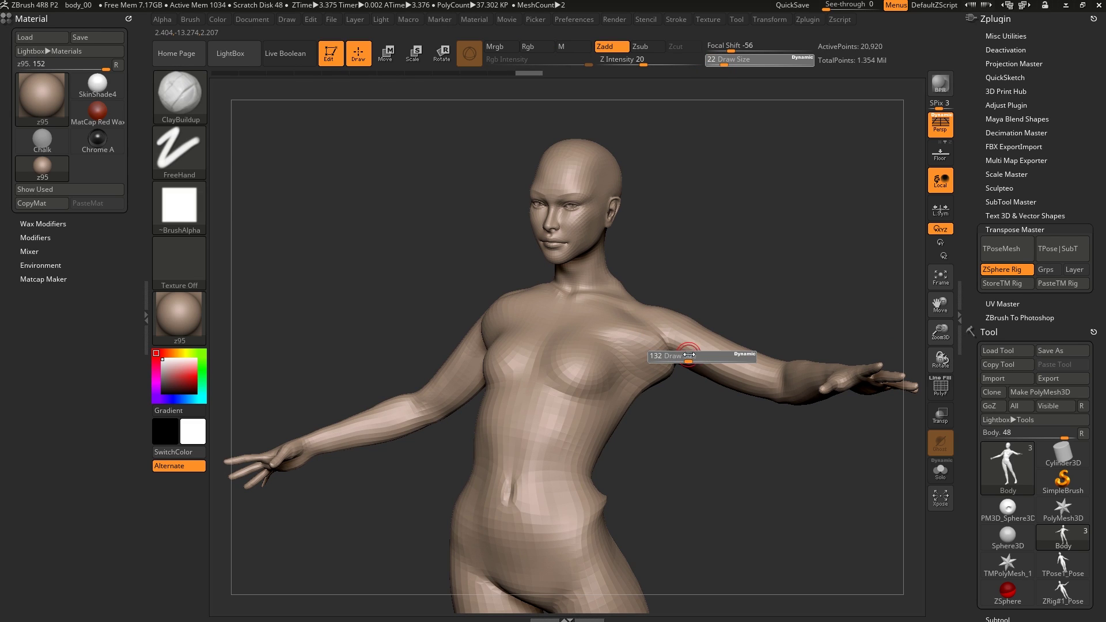
{"action": "key", "text": "shift"}
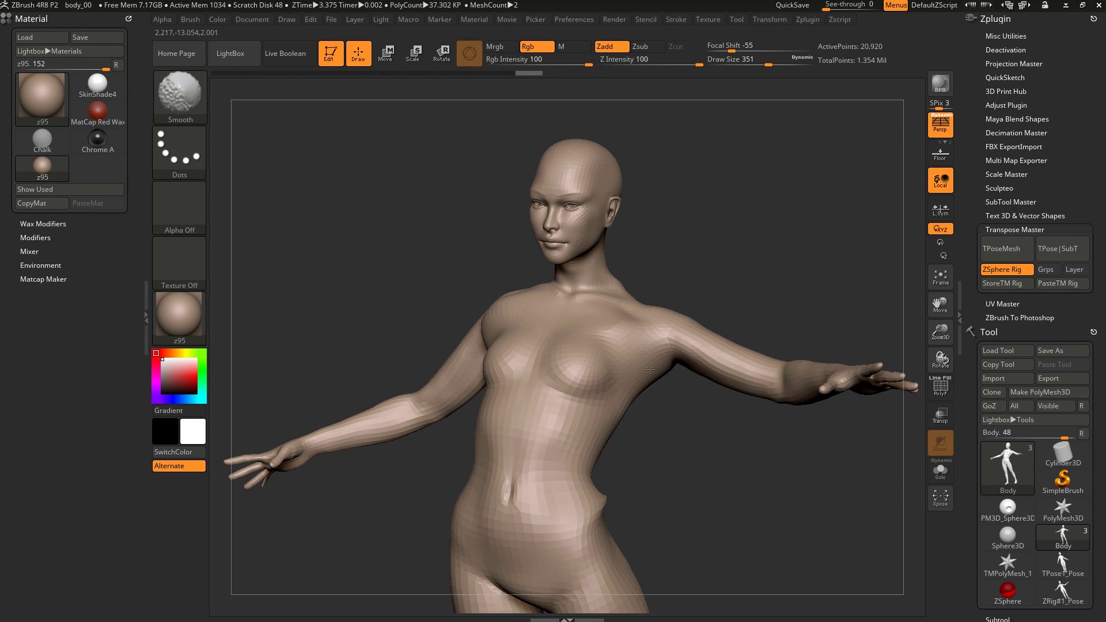
{"action": "left_click_drag", "start_coordinate": [656, 368], "coordinate": [659, 362], "text": "shift"}
{"action": "mouse_move", "coordinate": [657, 368]}
{"action": "right_mouse_down"}
{"action": "mouse_move", "coordinate": [660, 400]}
{"action": "mouse_move", "coordinate": [651, 330]}
{"action": "right_mouse_up"}
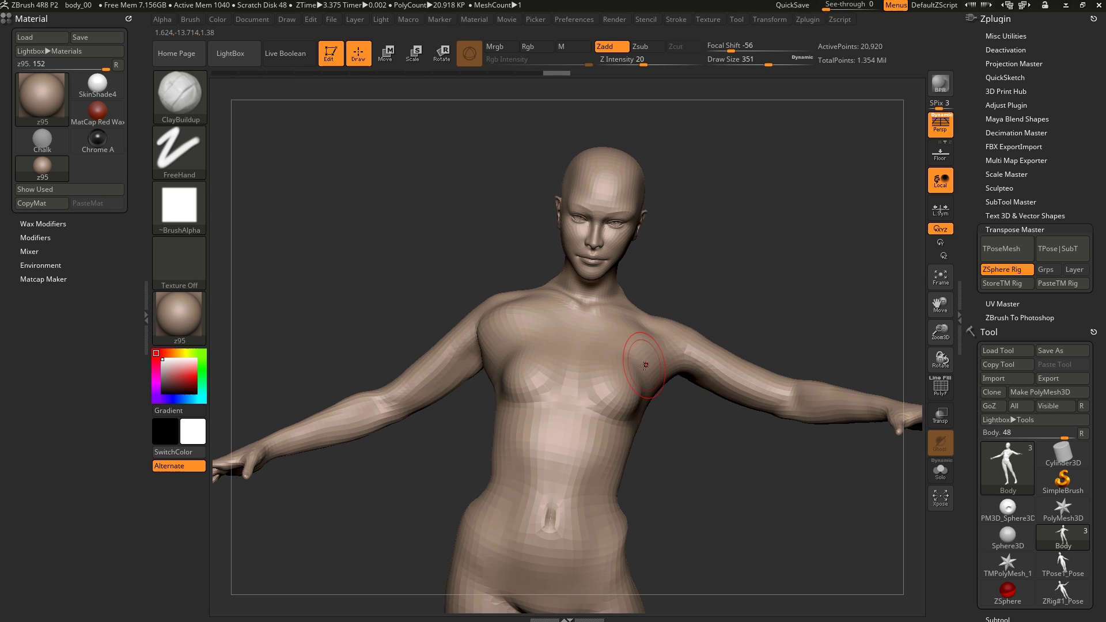
Turn off the ClayBuildup brush's alpha and resculpt the area where the chest meets the raised arm
{"action": "left_click", "coordinate": [181, 215]}
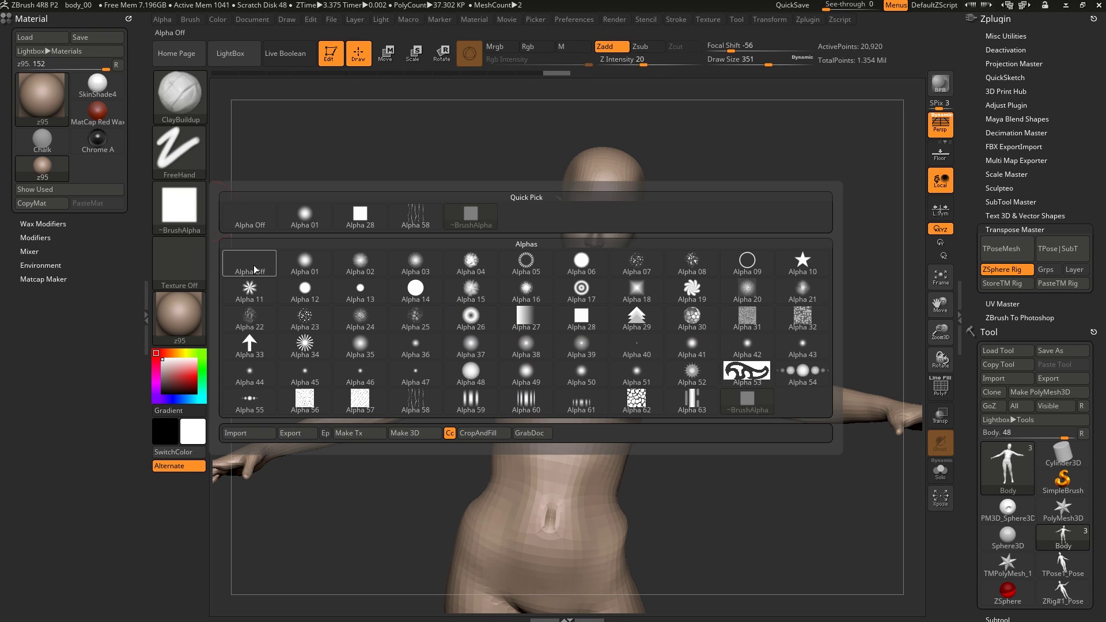
{"action": "left_click", "coordinate": [257, 265]}
{"action": "right_click_drag", "start_coordinate": [740, 371], "coordinate": [667, 346]}
{"action": "mouse_move", "coordinate": [667, 345]}
{"action": "left_mouse_down", "text": "alt"}
{"action": "mouse_move", "coordinate": [662, 392]}
{"action": "mouse_move", "coordinate": [687, 380]}
{"action": "left_mouse_up", "text": "alt"}
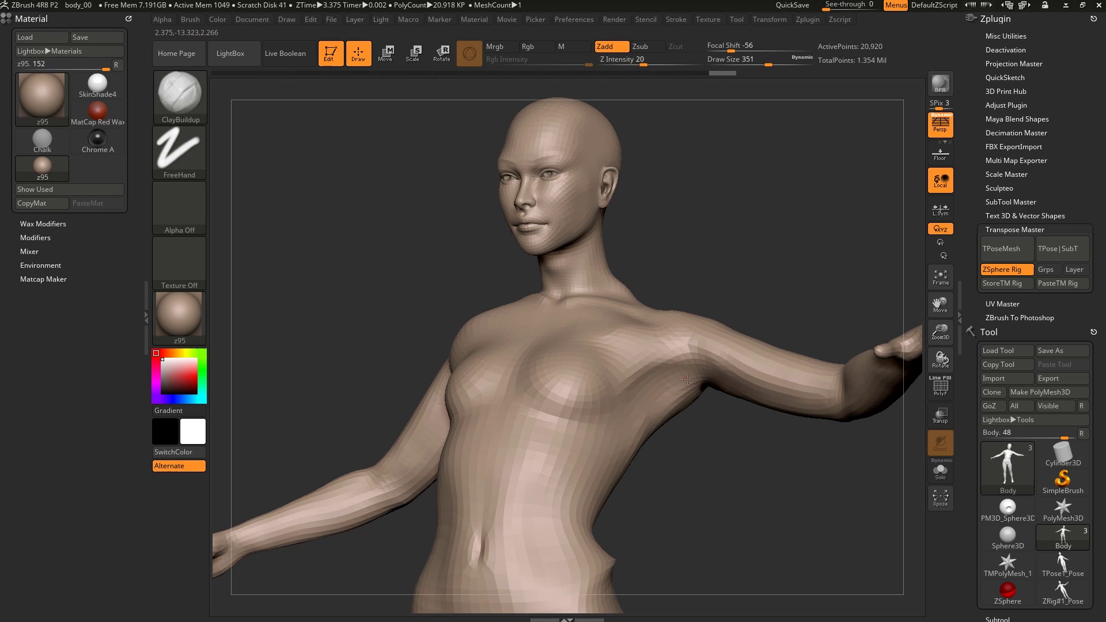
{"action": "left_click_drag", "start_coordinate": [625, 409], "coordinate": [666, 357]}
{"action": "right_click_drag", "start_coordinate": [621, 335], "coordinate": [629, 377]}
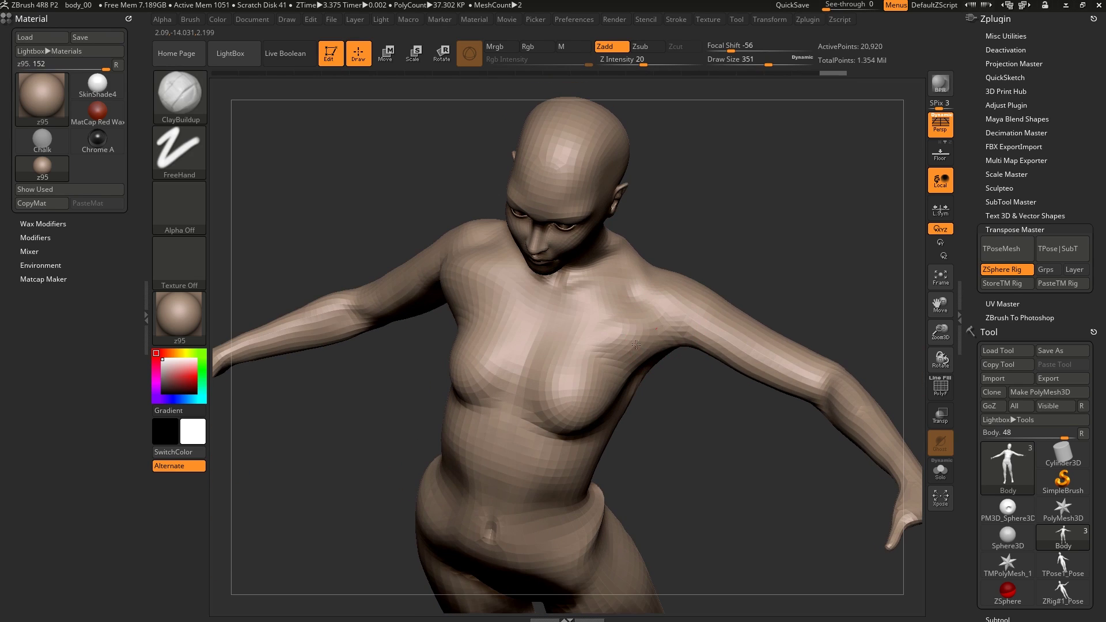
Build up the shoulder and upper chest forms, and smooth the chest beside the opposite armpit
{"action": "left_click_drag", "start_coordinate": [628, 343], "coordinate": [610, 311]}
{"action": "right_click_drag", "start_coordinate": [614, 314], "coordinate": [640, 318]}
{"action": "mouse_move", "coordinate": [645, 315]}
{"action": "left_mouse_down"}
{"action": "mouse_move", "coordinate": [611, 305]}
{"action": "mouse_move", "coordinate": [655, 266]}
{"action": "left_mouse_up"}
{"action": "left_click_drag", "start_coordinate": [634, 216], "coordinate": [651, 263]}
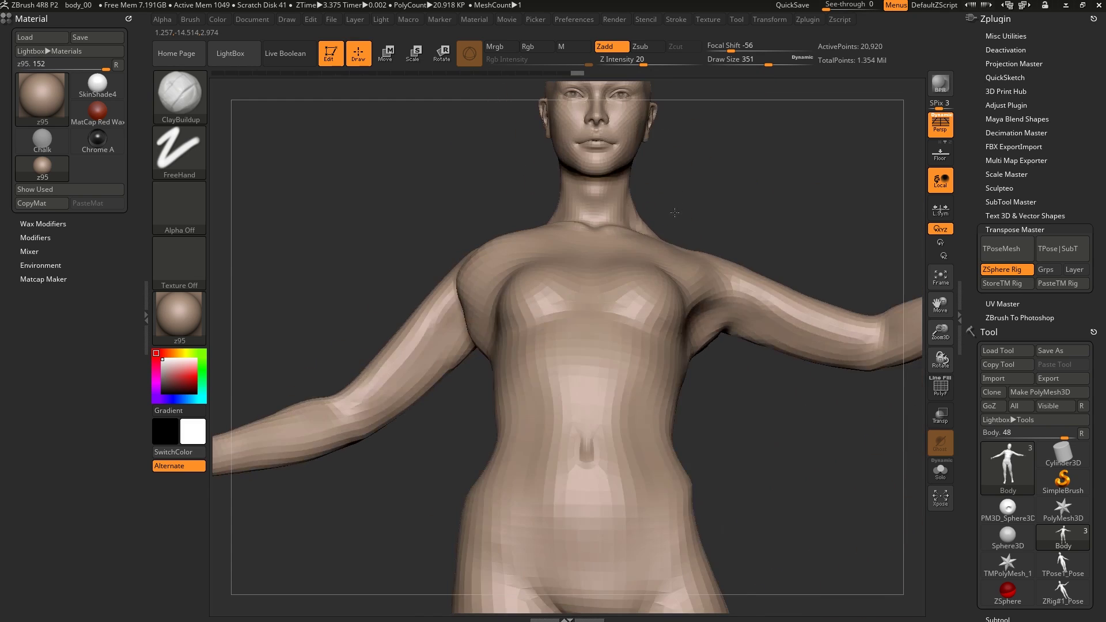
{"action": "left_click_drag", "start_coordinate": [679, 270], "coordinate": [697, 287]}
{"action": "right_click_drag", "start_coordinate": [697, 286], "coordinate": [690, 257]}
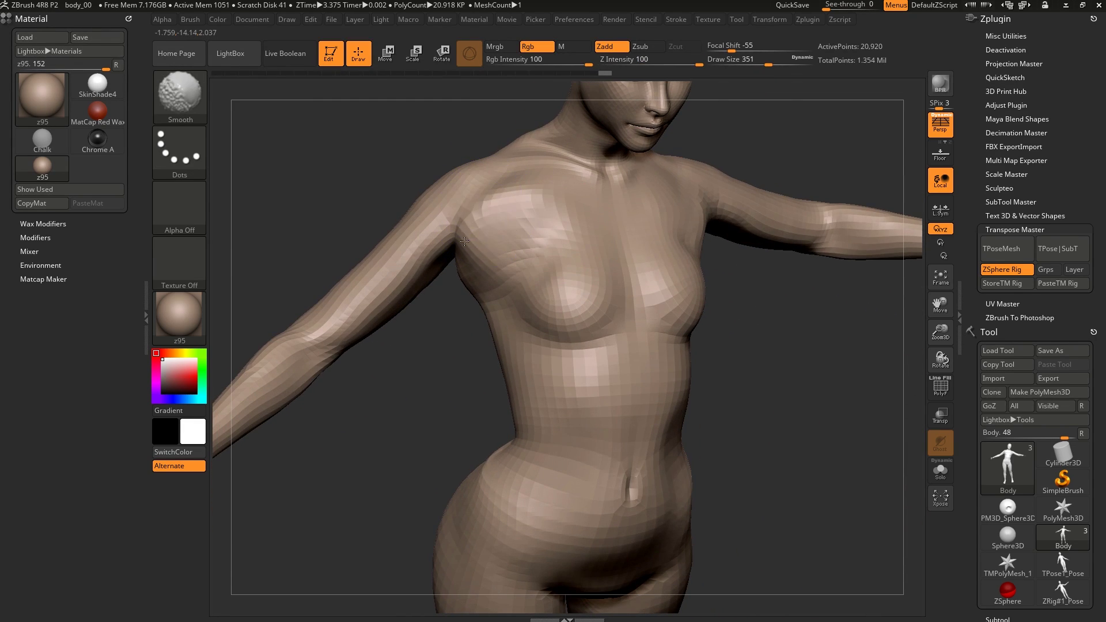
{"action": "mouse_move", "coordinate": [536, 225]}
{"action": "left_mouse_down", "text": "shift"}
{"action": "mouse_move", "coordinate": [489, 234]}
{"action": "mouse_move", "coordinate": [461, 201]}
{"action": "left_mouse_up", "text": "shift"}
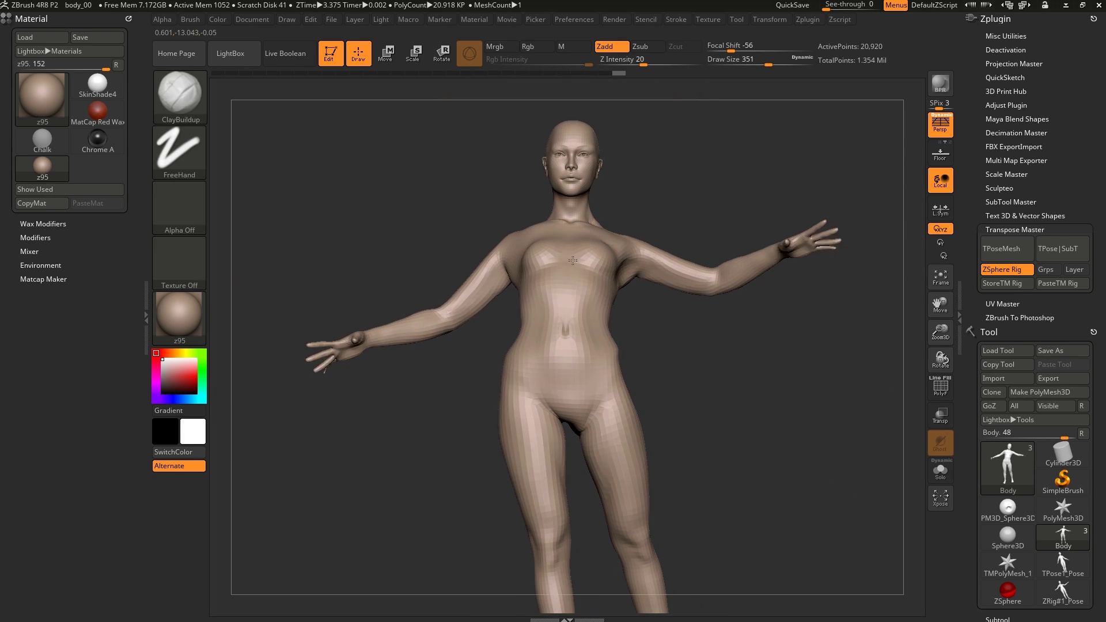
Enable posable symmetry on the asymmetrically posed body
{"action": "mouse_move", "coordinate": [572, 261]}
{"action": "right_mouse_down"}
{"action": "mouse_move", "coordinate": [593, 245]}
{"action": "mouse_move", "coordinate": [548, 311]}
{"action": "mouse_move", "coordinate": [554, 334]}
{"action": "right_mouse_up"}
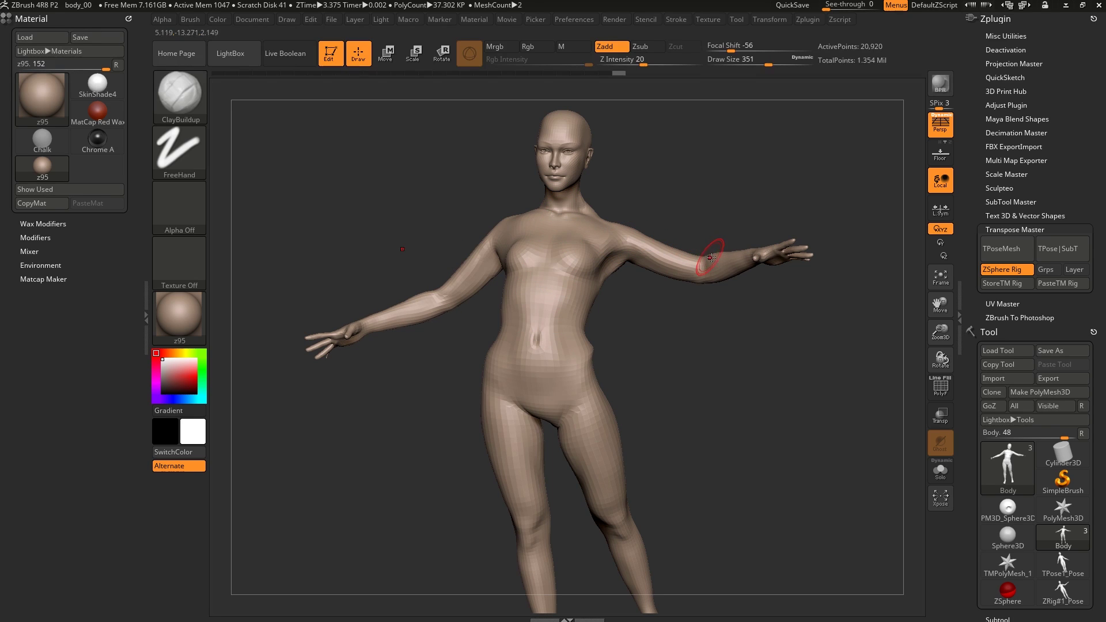
{"action": "right_click_drag", "start_coordinate": [710, 275], "coordinate": [738, 261]}
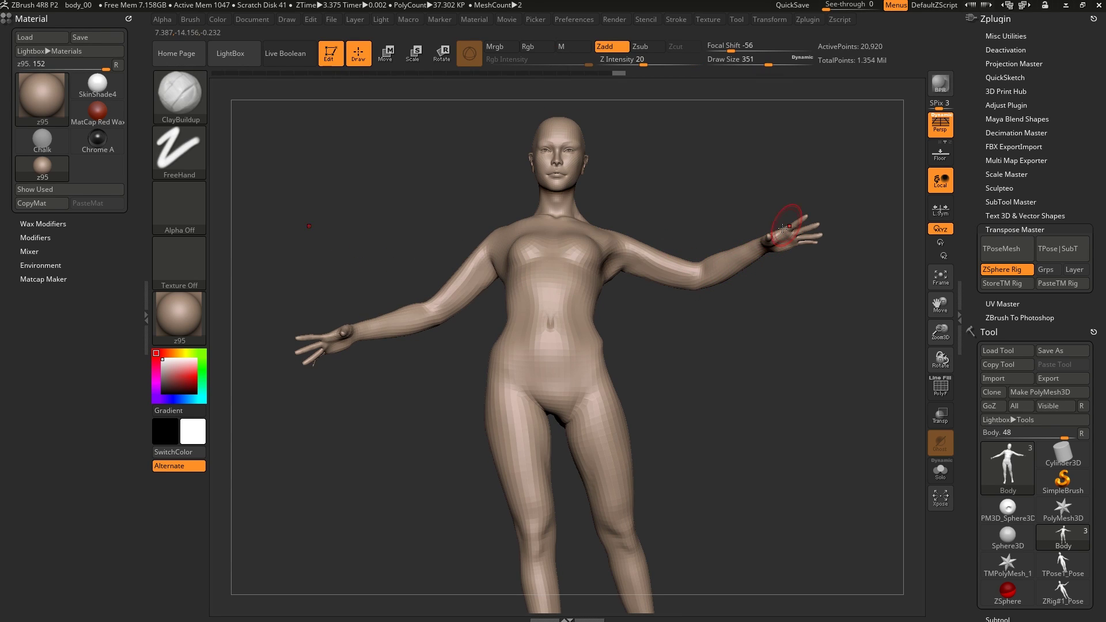
{"action": "left_click", "coordinate": [778, 23]}
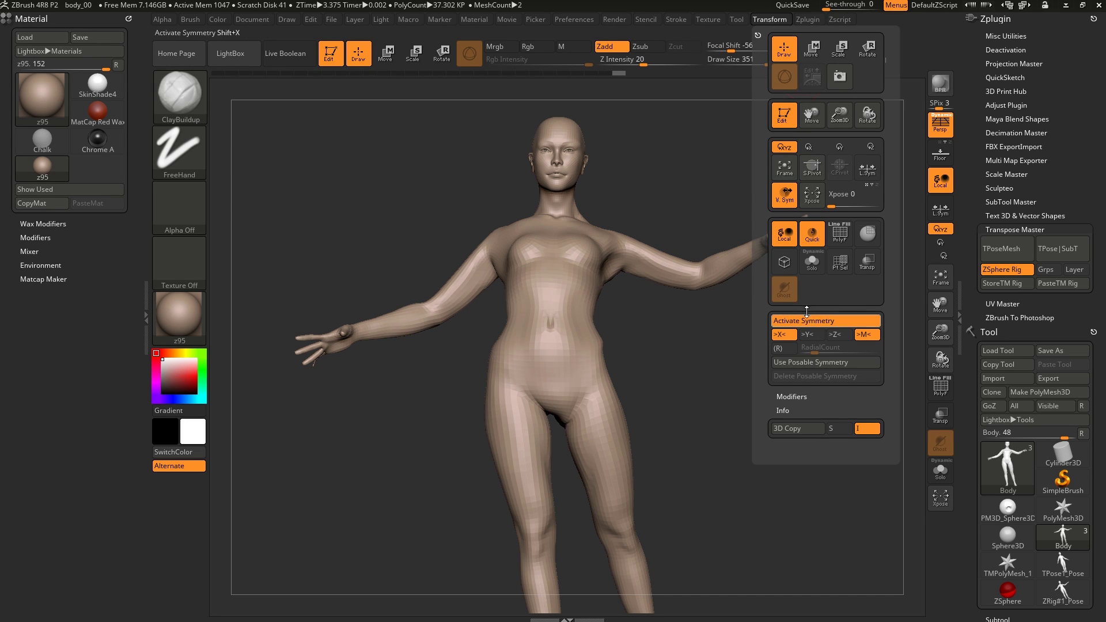
{"action": "left_click", "coordinate": [812, 363]}
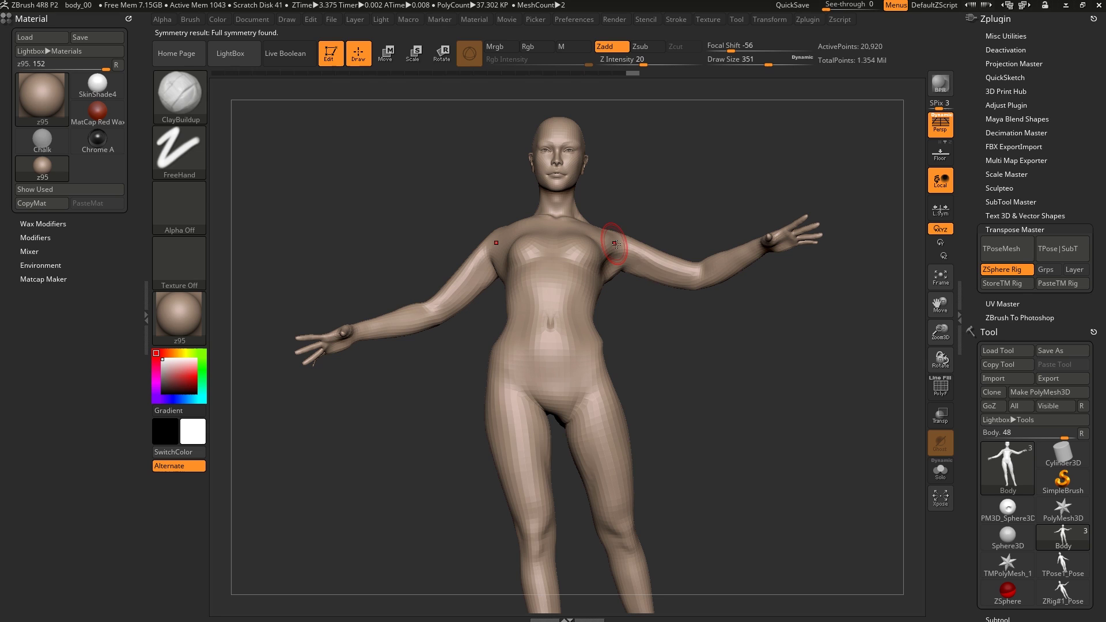
Check the body's surface two subdivision levels higher, return to the lower level, and inspect the whole pose
{"action": "mouse_move", "coordinate": [655, 237]}
{"action": "left_mouse_down", "text": "alt"}
{"action": "mouse_move", "coordinate": [659, 279]}
{"action": "mouse_move", "coordinate": [611, 265]}
{"action": "left_mouse_up", "text": "alt"}
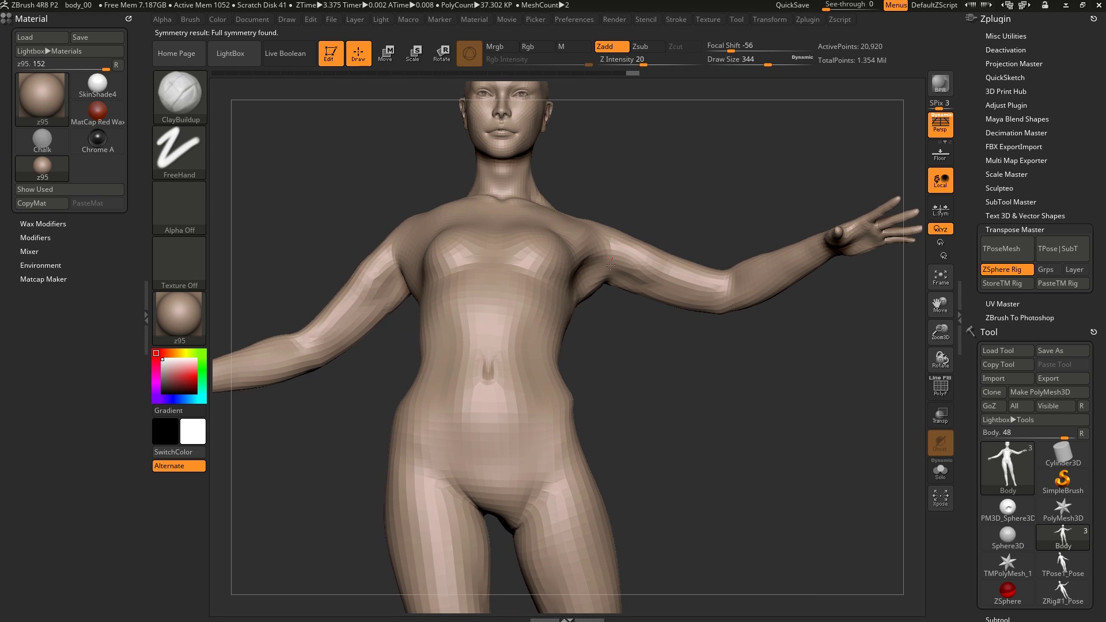
{"action": "key", "text": "ctrl+d"}
{"action": "key", "text": "ctrl+d"}
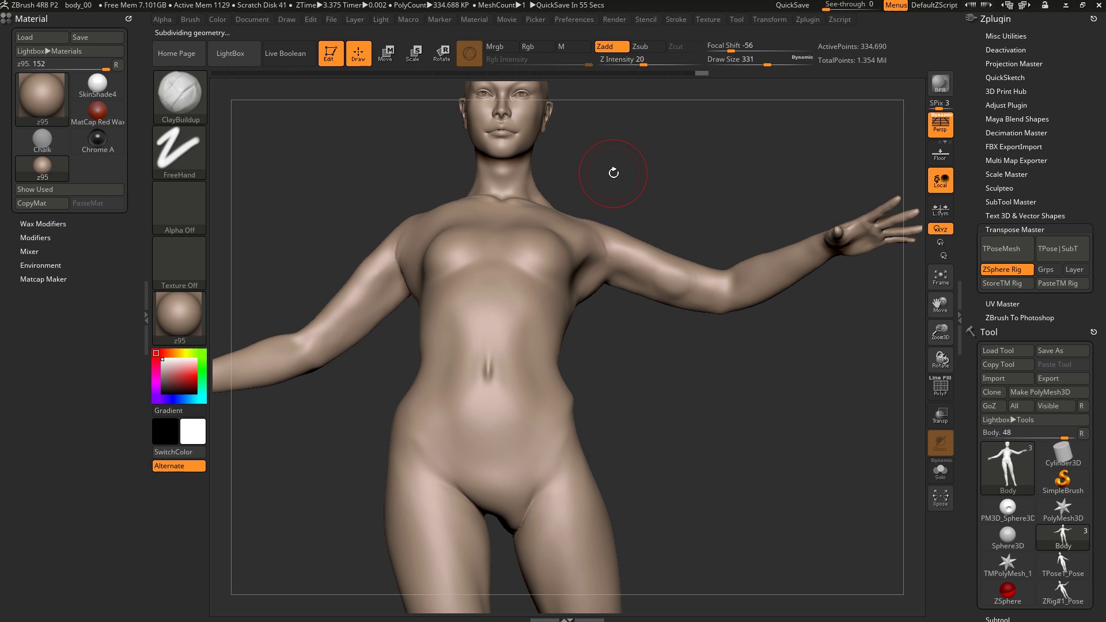
{"action": "key", "text": "shift+d"}
{"action": "key", "text": "shift+d"}
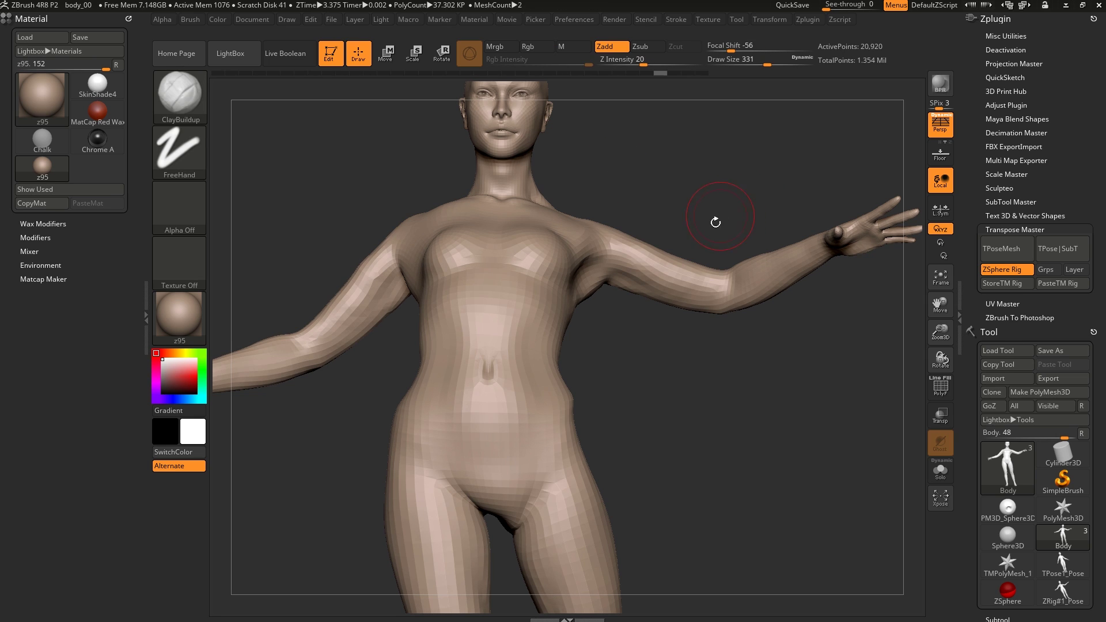
{"action": "left_click_drag", "start_coordinate": [695, 245], "coordinate": [663, 259], "text": "alt"}
{"action": "left_click_drag", "start_coordinate": [651, 308], "coordinate": [653, 249], "text": "alt"}
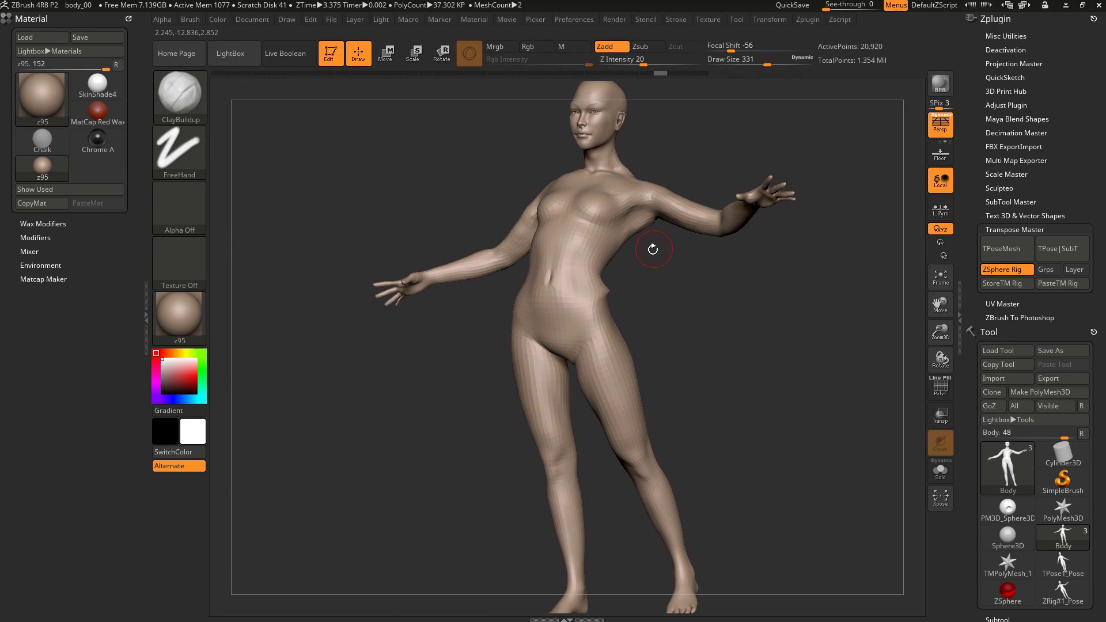